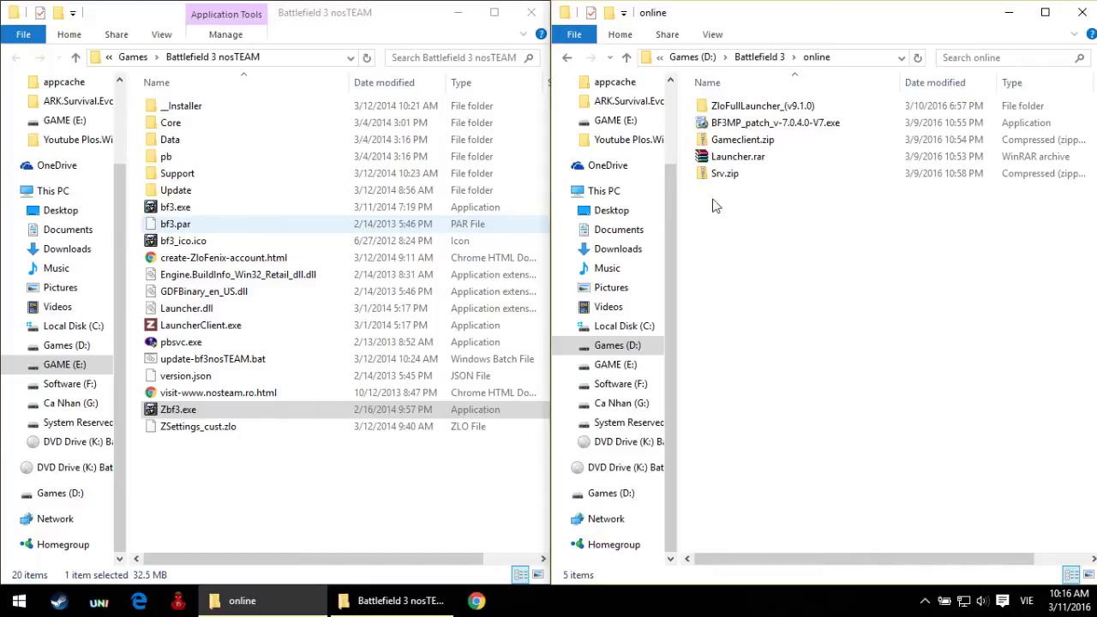
# Step: Refresh the online folder listing after trying out a few file selections
pyautogui.moveTo(727, 397); pyautogui.dragTo(783, 120)
pyautogui.click(824, 221)
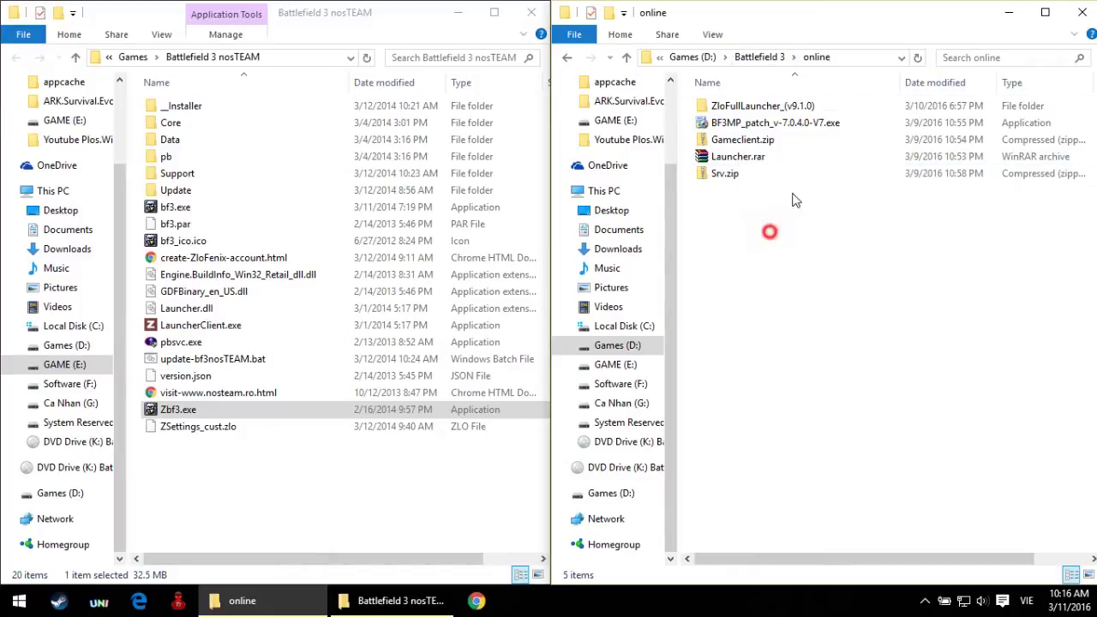
pyautogui.moveTo(766, 230); pyautogui.dragTo(819, 111)
pyautogui.click(797, 244)
pyautogui.moveTo(773, 223); pyautogui.dragTo(796, 103)
pyautogui.rightClick(824, 224)
pyautogui.click(846, 291)
# Step: Switch to the Battlefield 3 nosTEAM window and select BF3MP_patch_v-7.0.4.0-V7.exe
pyautogui.click(299, 468)
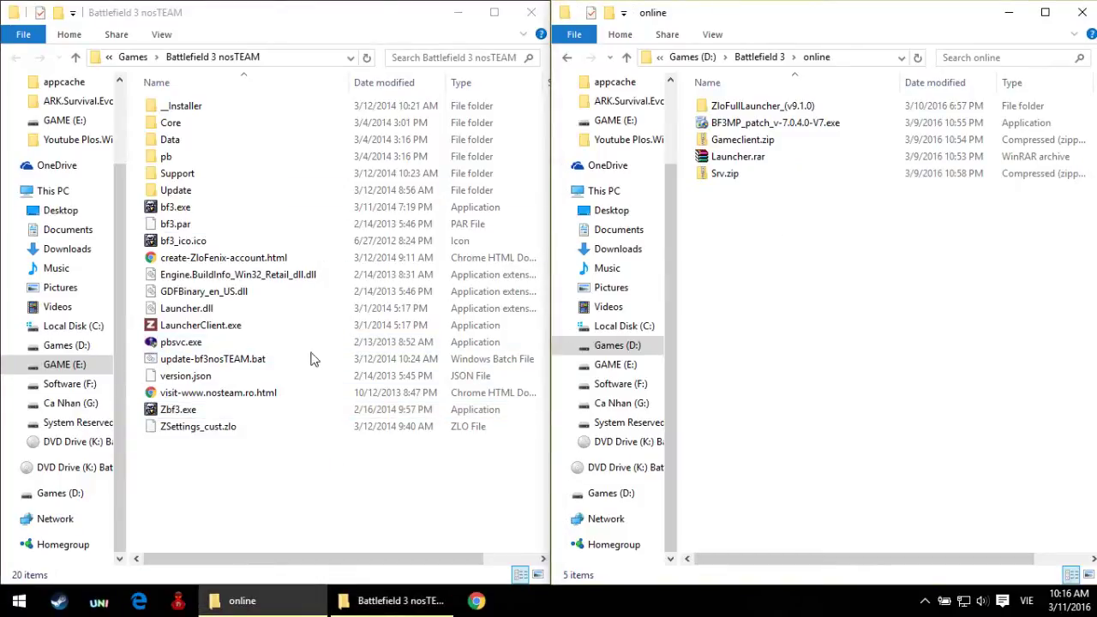
pyautogui.click(241, 557)
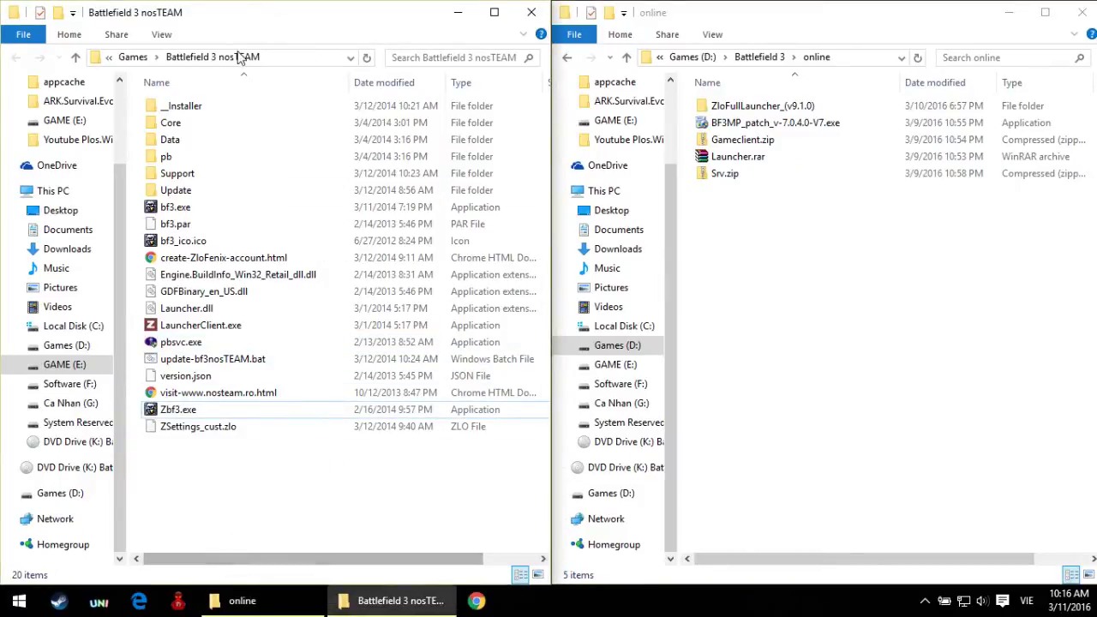
pyautogui.click(742, 123)
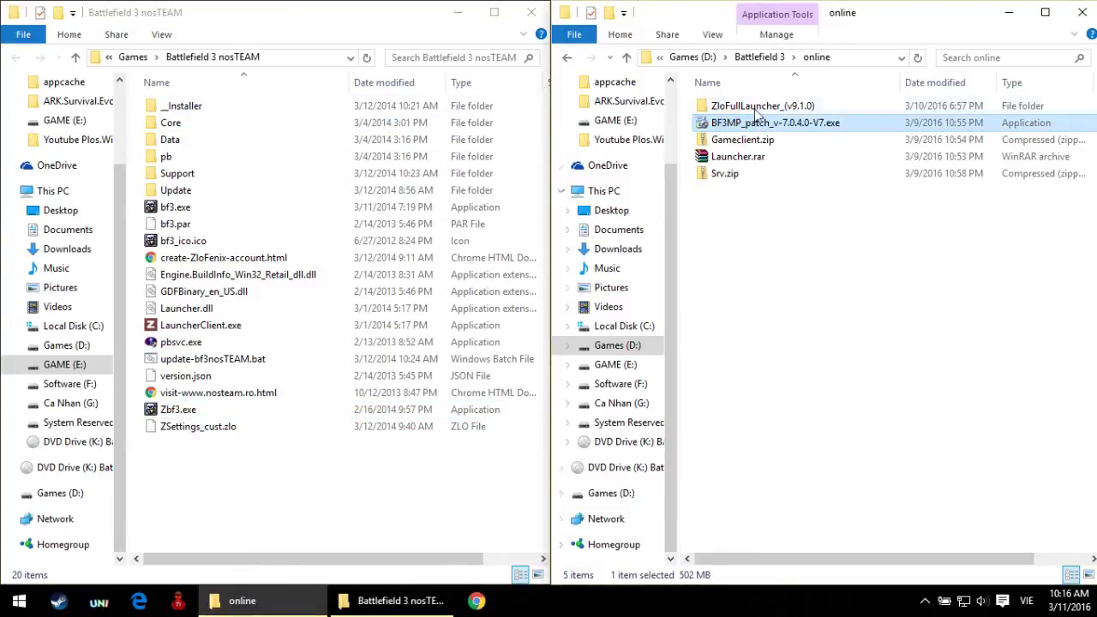
# Step: Run BF3MP_patch_v-7.0.4.0-V7.exe, exit TeamViewer from the tray, and approve the UAC prompt
pyautogui.doubleClick(758, 124)
pyautogui.click(923, 600)
pyautogui.rightClick(875, 568)
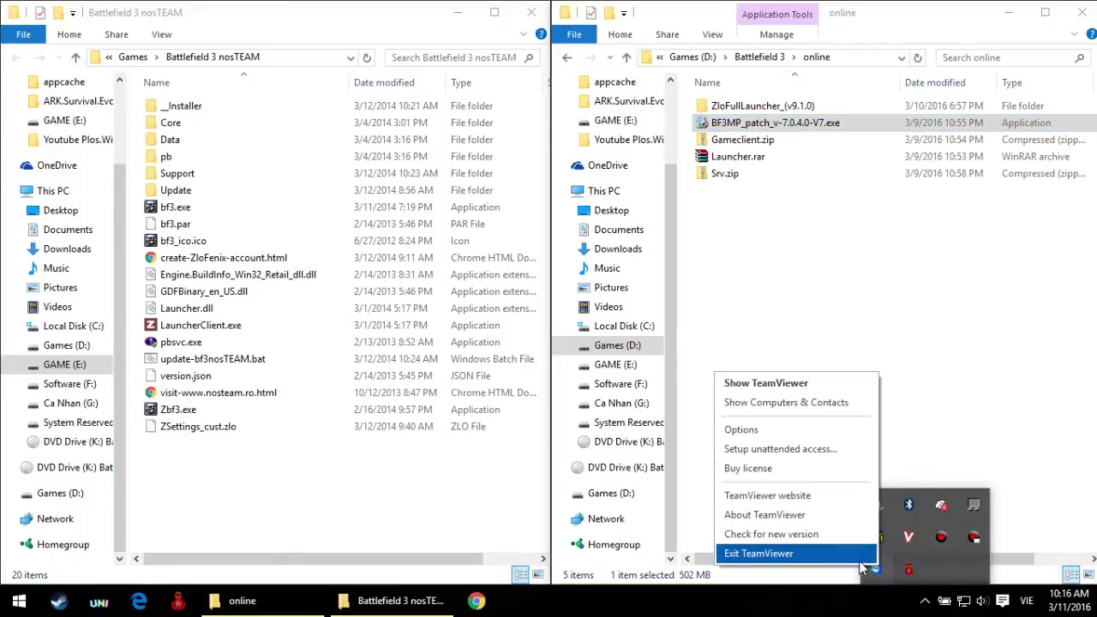
pyautogui.click(861, 557)
pyautogui.click(887, 358)
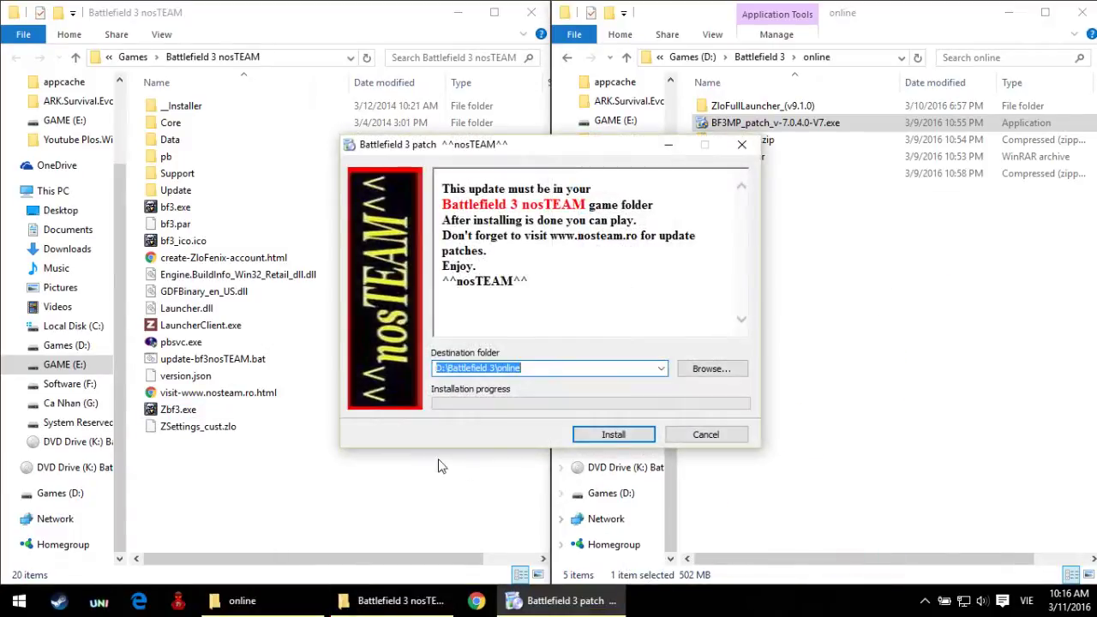
# Step: Check the Games folder location in the Explorer address bar, then return to the patch window
pyautogui.click(465, 371)
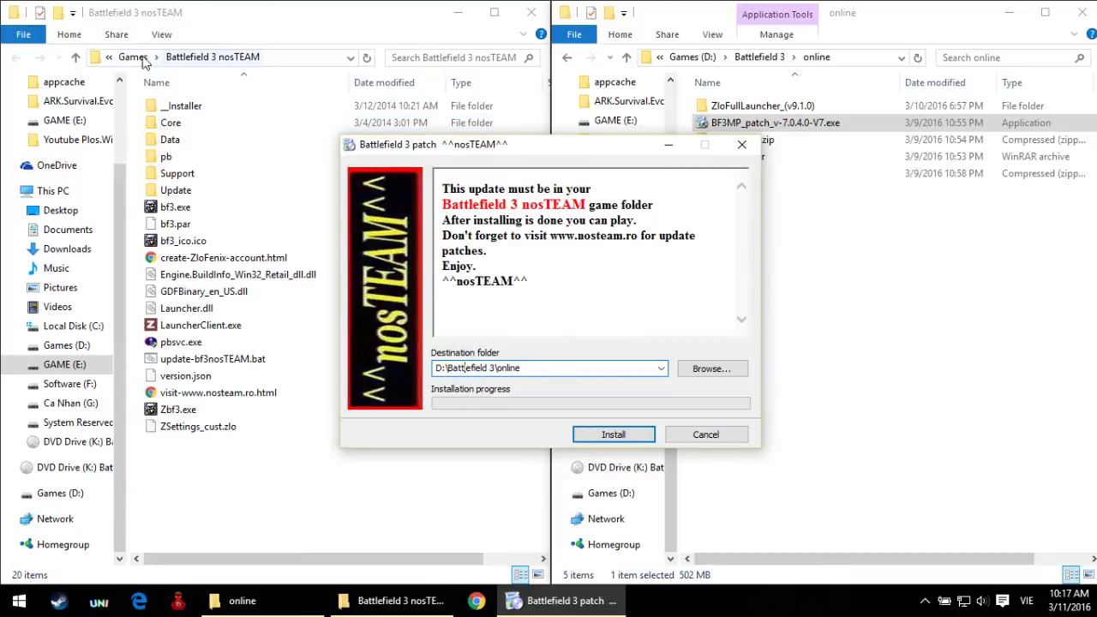
pyautogui.click(110, 57)
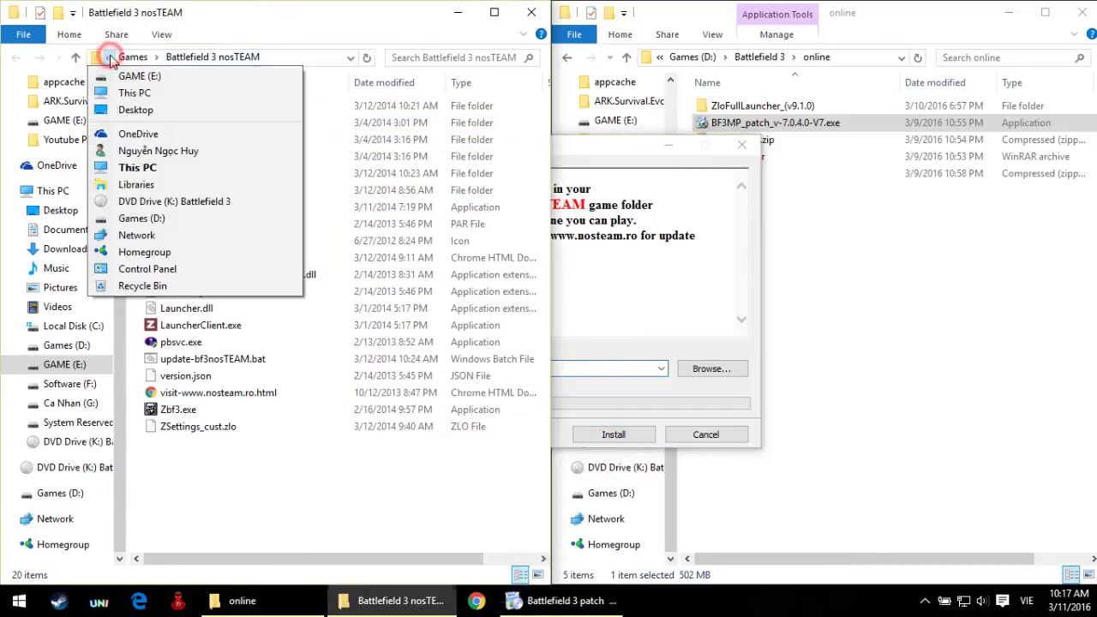
pyautogui.click(109, 57)
pyautogui.click(130, 56)
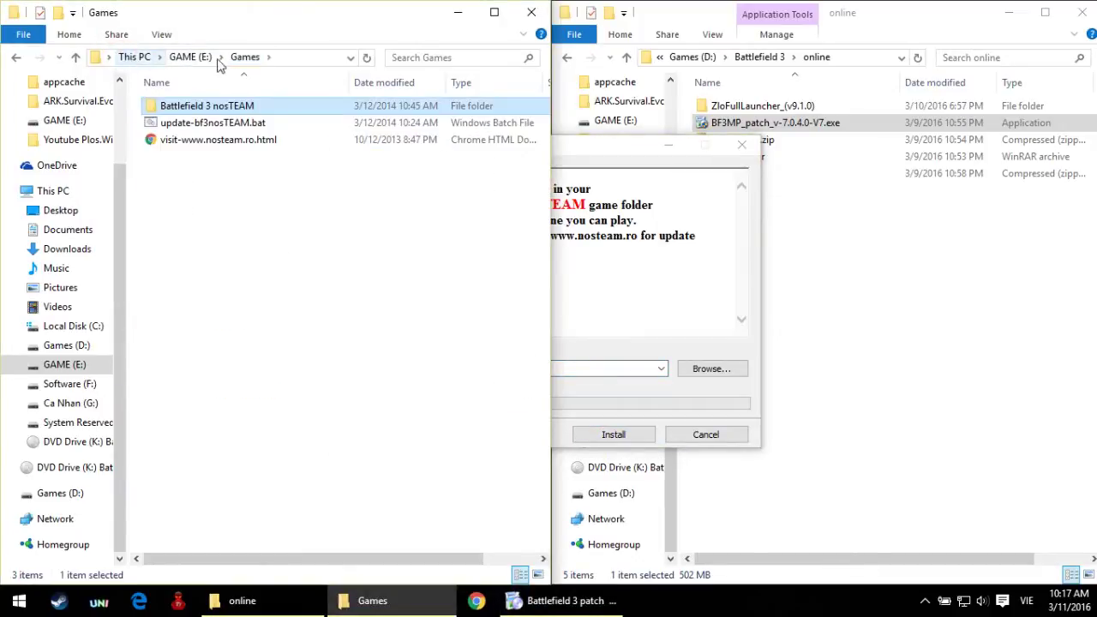
pyautogui.click(657, 307)
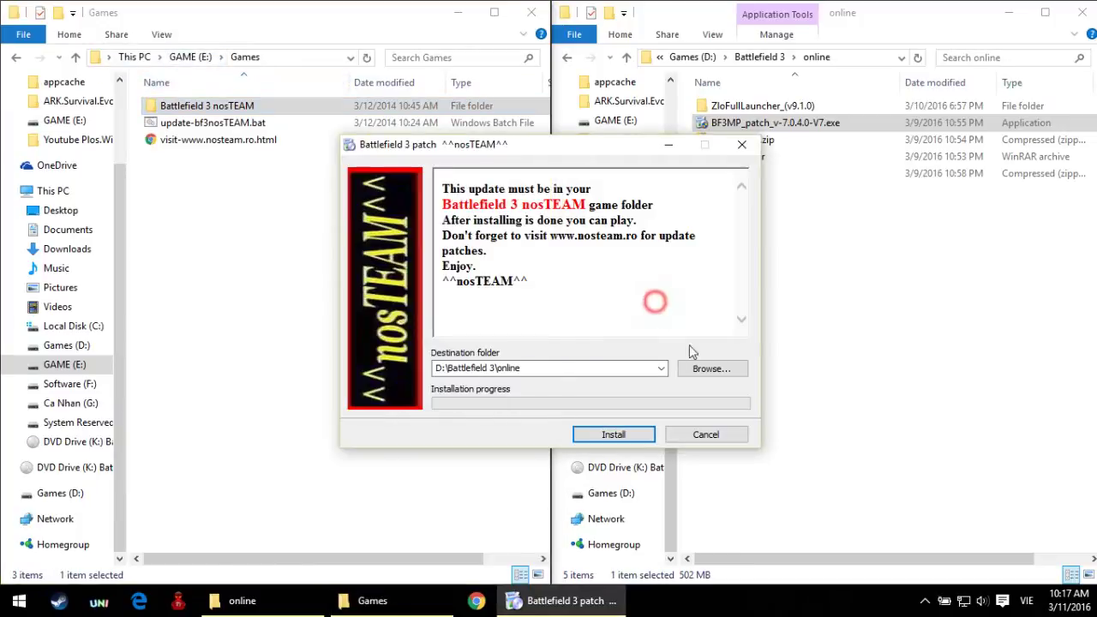
# Step: Browse to This PC > GAME (E:) > Games > Battlefield 3 nosTEAM and confirm it as destination
pyautogui.click(710, 368)
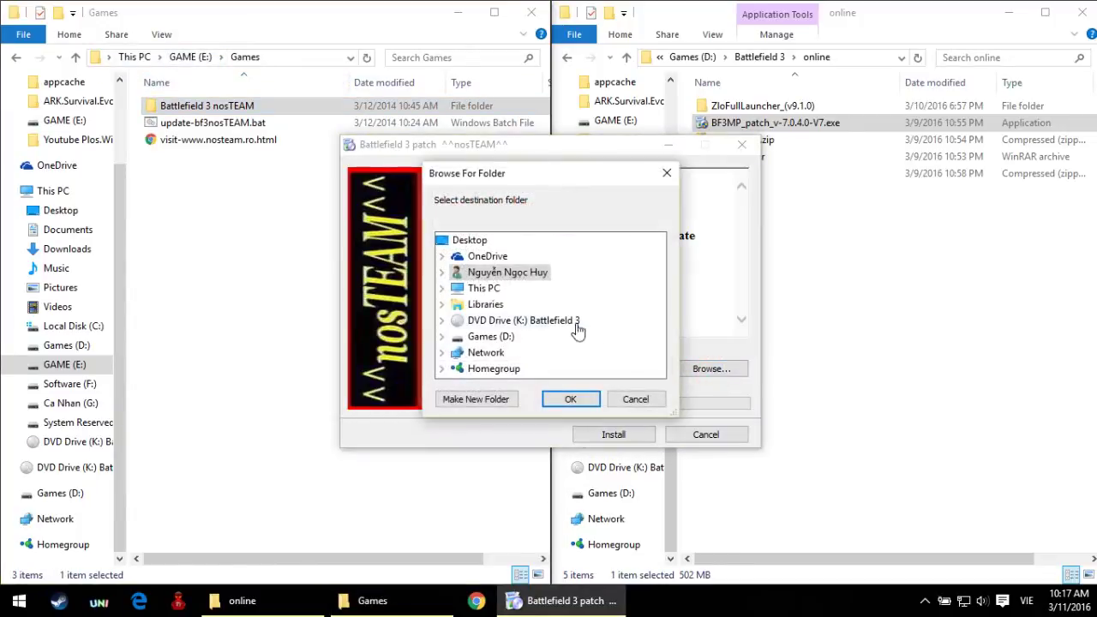
pyautogui.doubleClick(486, 290)
pyautogui.scroll(-1, 529, 343)
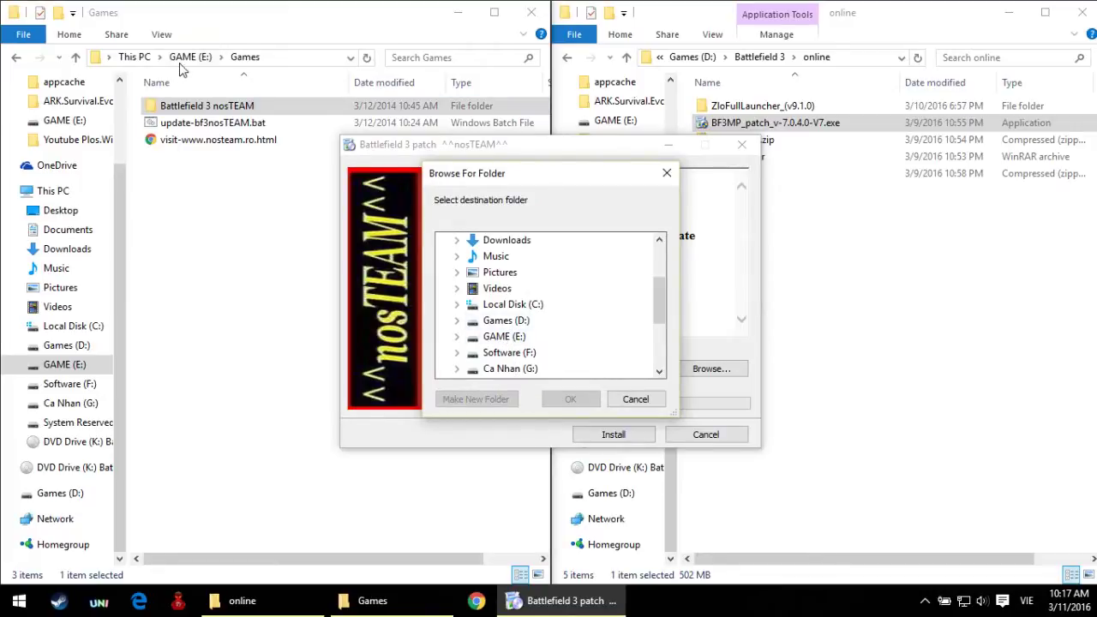
pyautogui.doubleClick(484, 340)
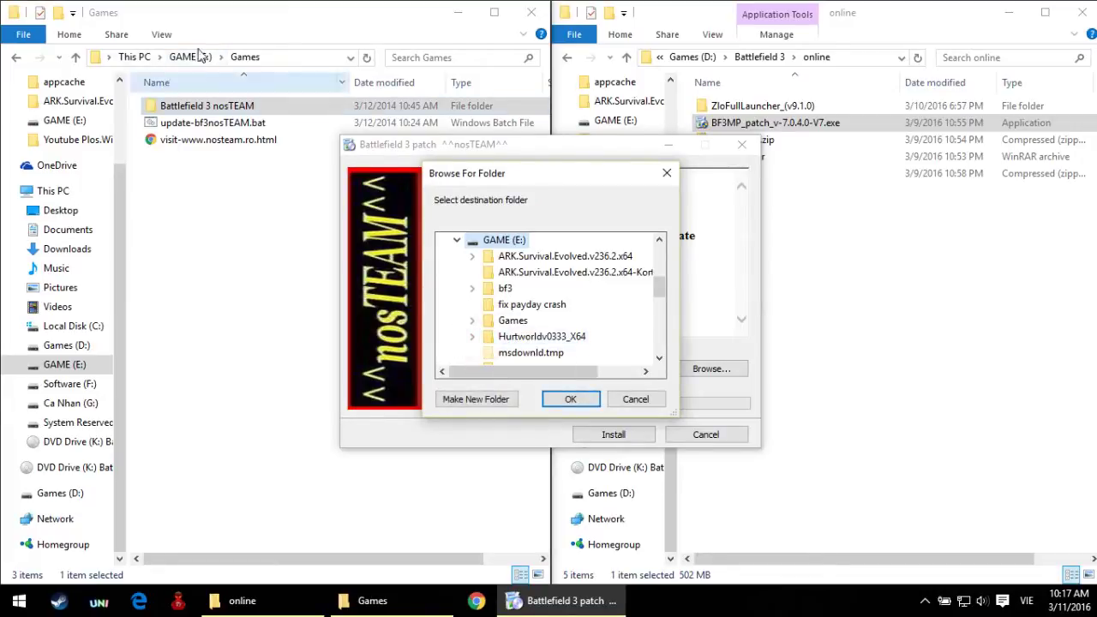
pyautogui.click(512, 319)
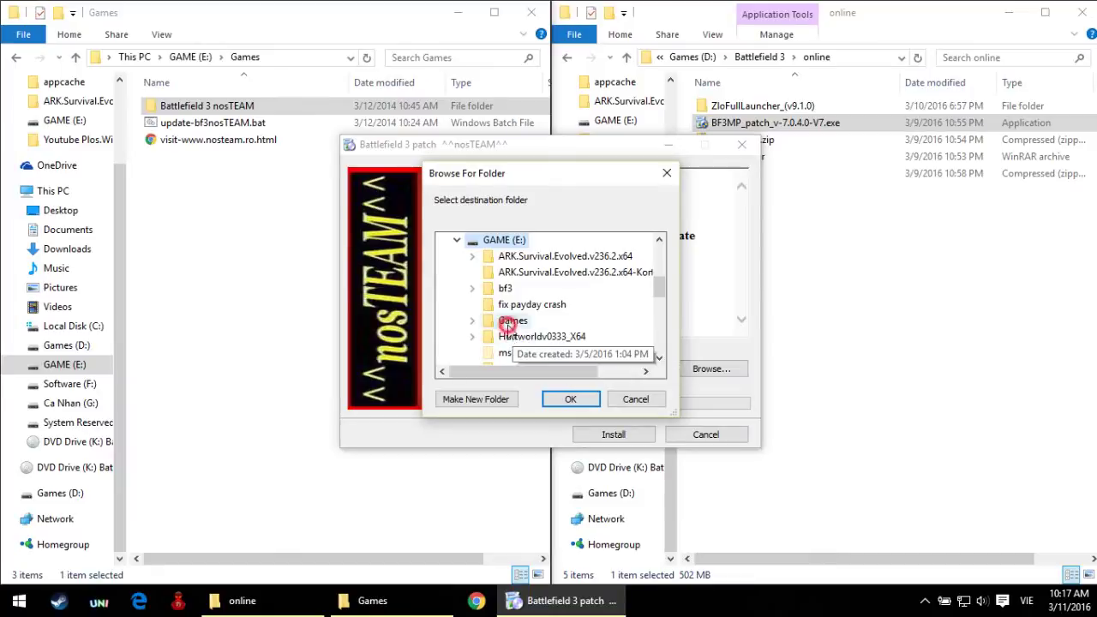
pyautogui.scroll(1, 551, 354)
pyautogui.doubleClick(551, 352)
pyautogui.scroll(-1, 558, 360)
pyautogui.scroll(1, 556, 347)
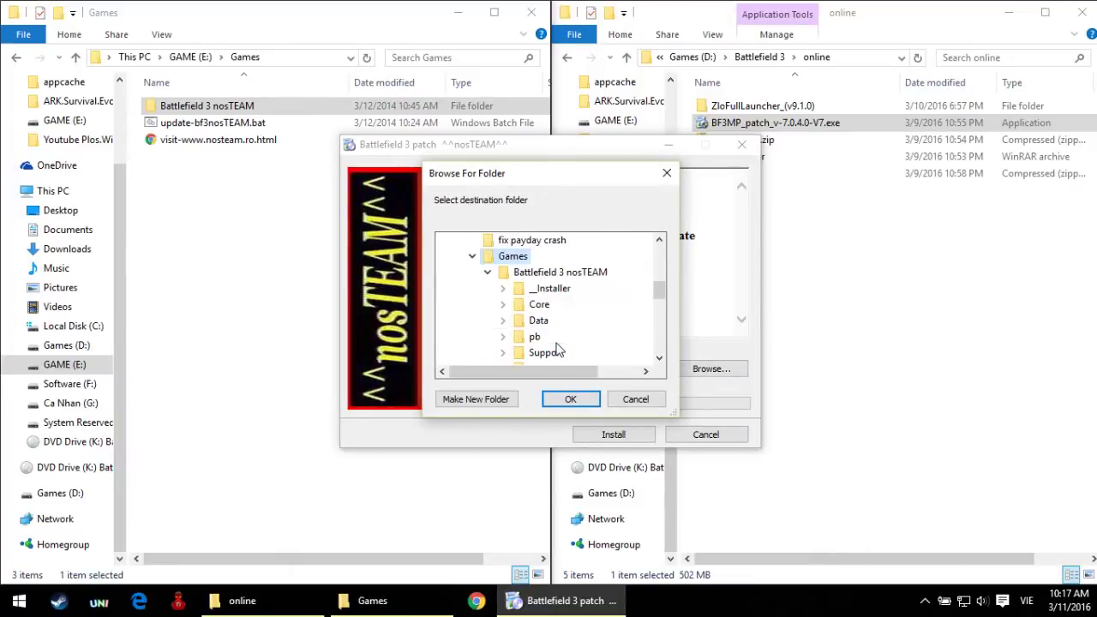
pyautogui.click(541, 272)
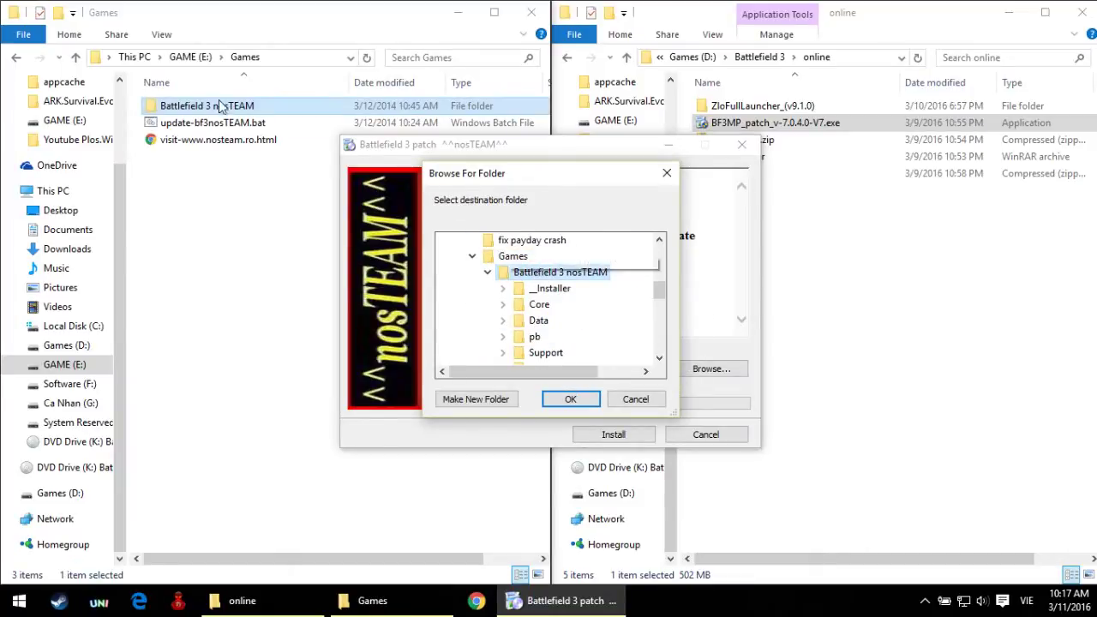
pyautogui.click(572, 401)
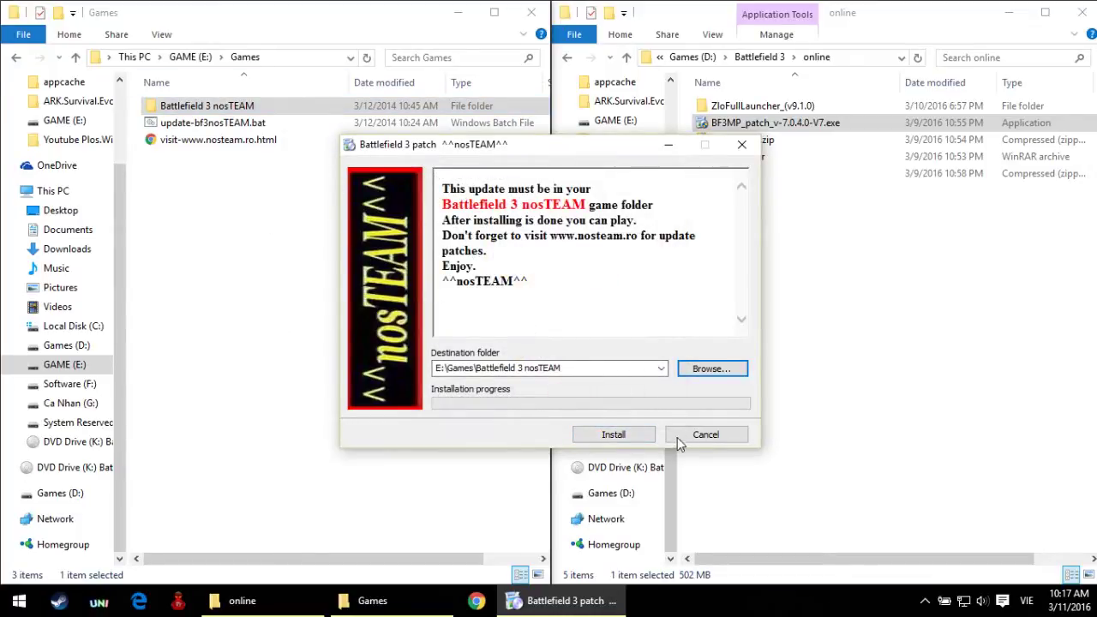
# Step: Run update-bf3nosTEAM.bat, close its browser window and console, and start the patch install
pyautogui.doubleClick(215, 122)
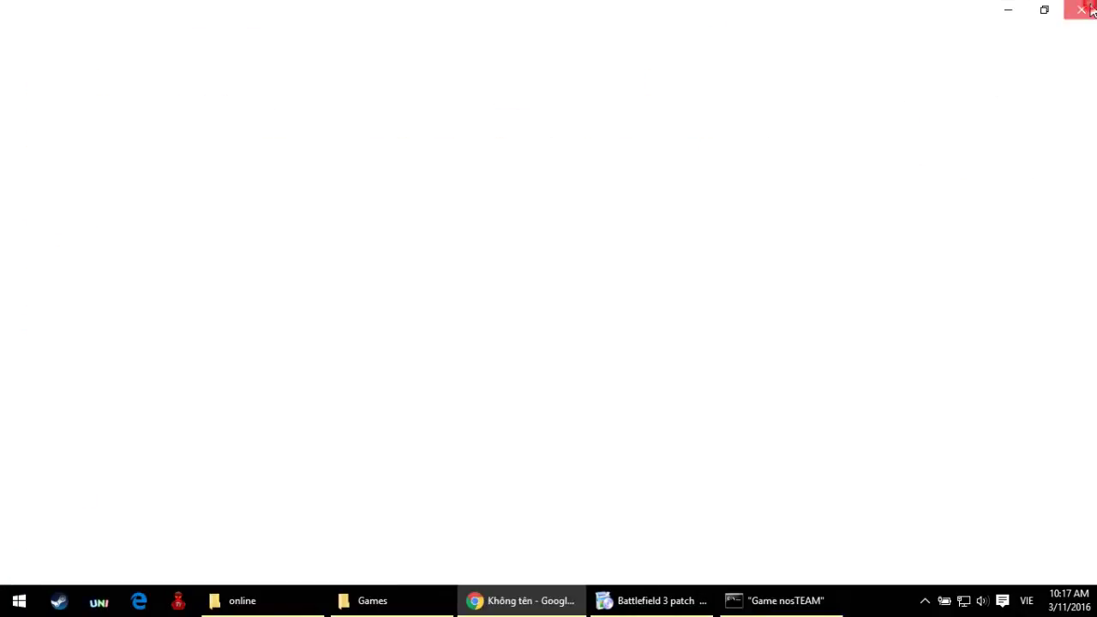
pyautogui.click(1081, 8)
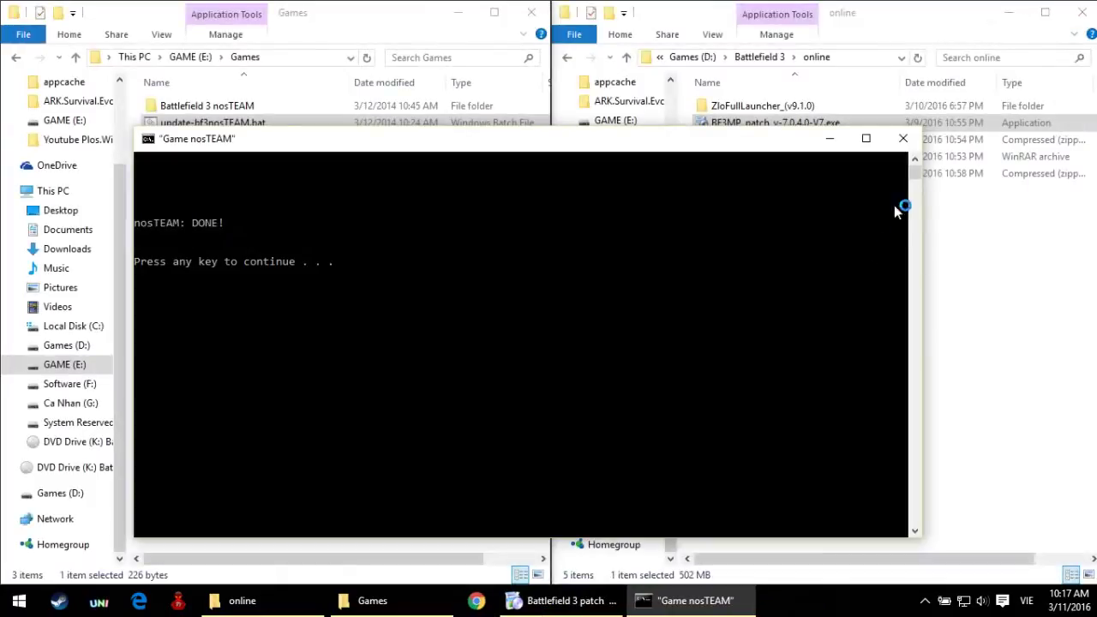
pyautogui.click(902, 138)
pyautogui.click(626, 434)
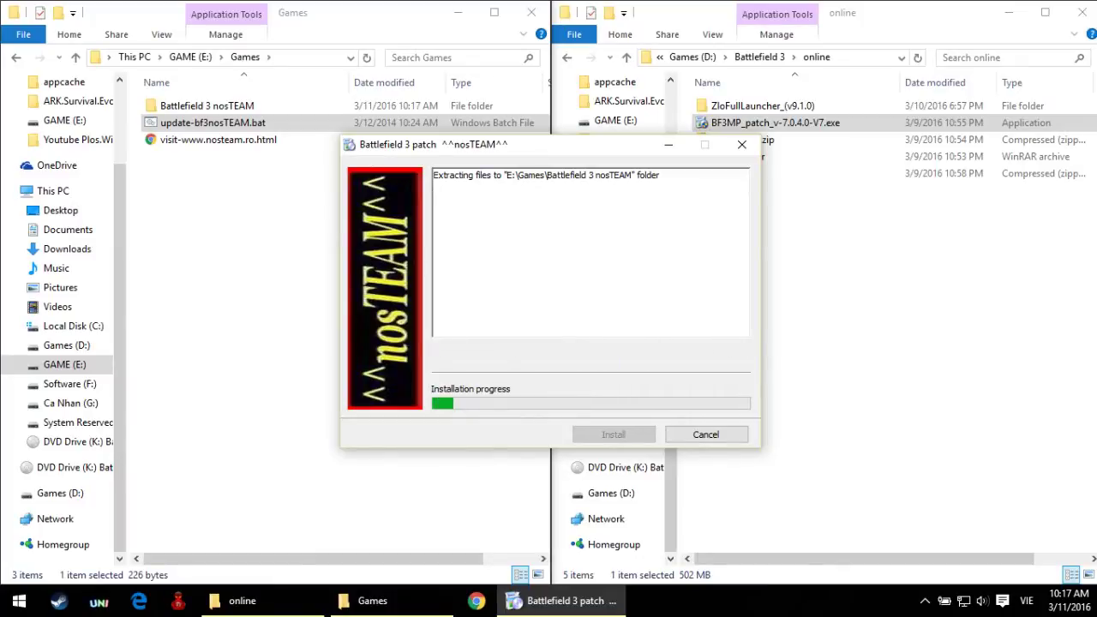
# Step: Hide the screen recorder window and dismiss the harmful software warning
pyautogui.click(906, 403)
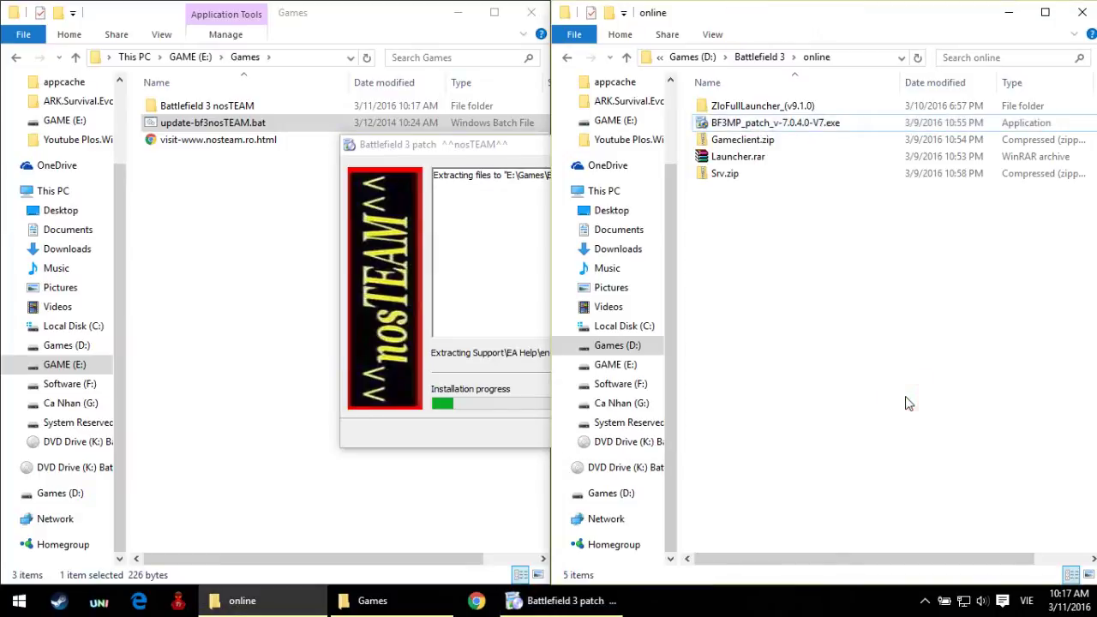
pyautogui.click(926, 601)
pyautogui.click(892, 569)
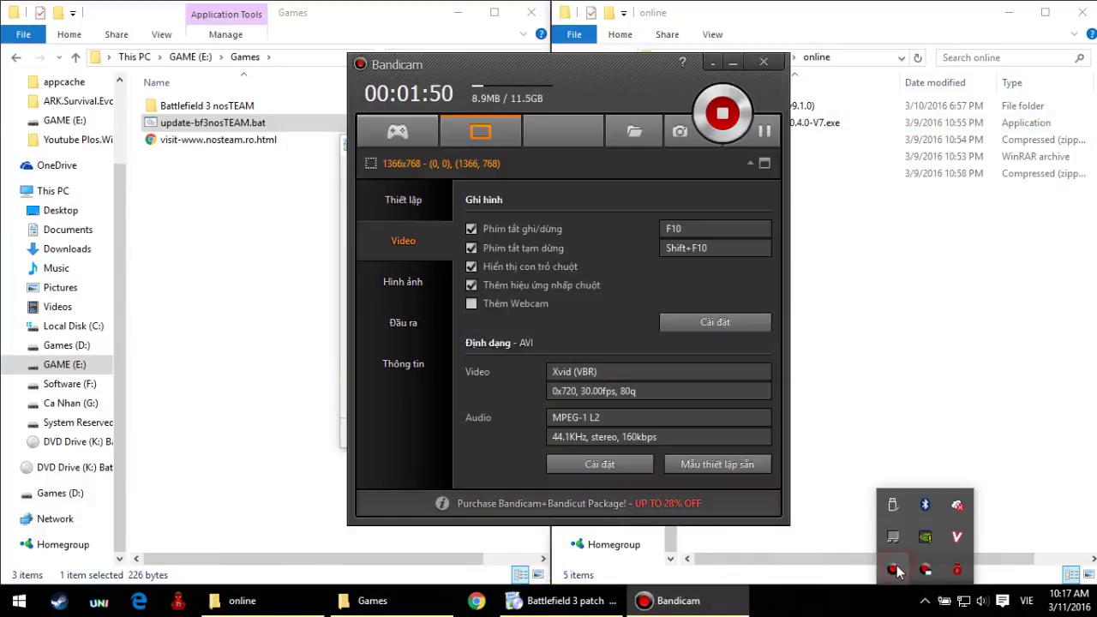
pyautogui.click(711, 64)
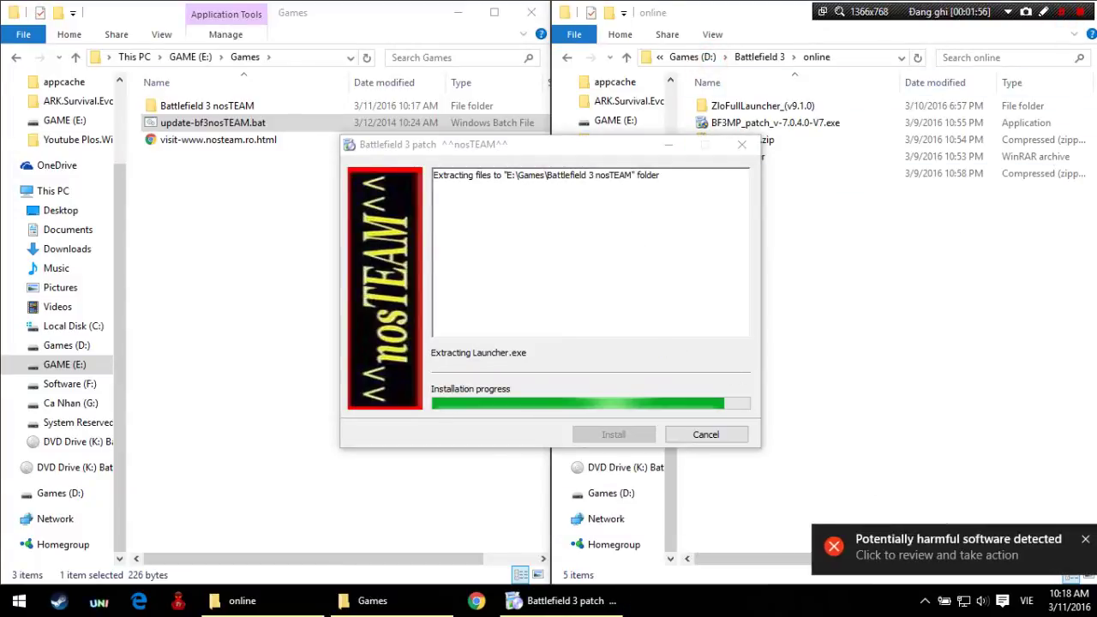
pyautogui.click(1086, 539)
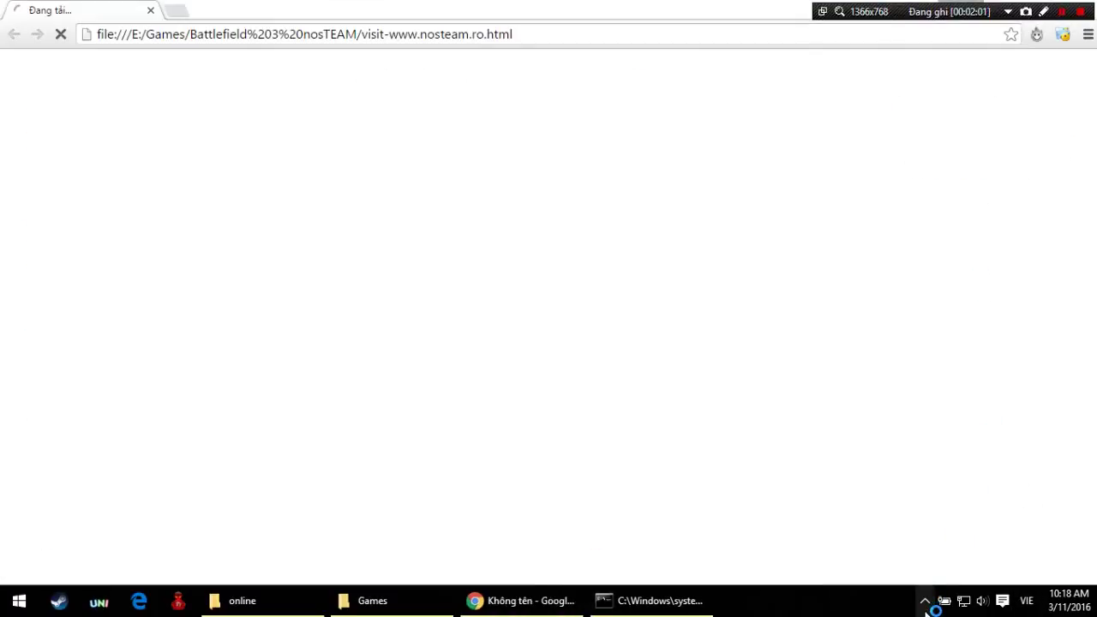
# Step: Finish the patch installation in the nosTEAM update console
pyautogui.click(924, 600)
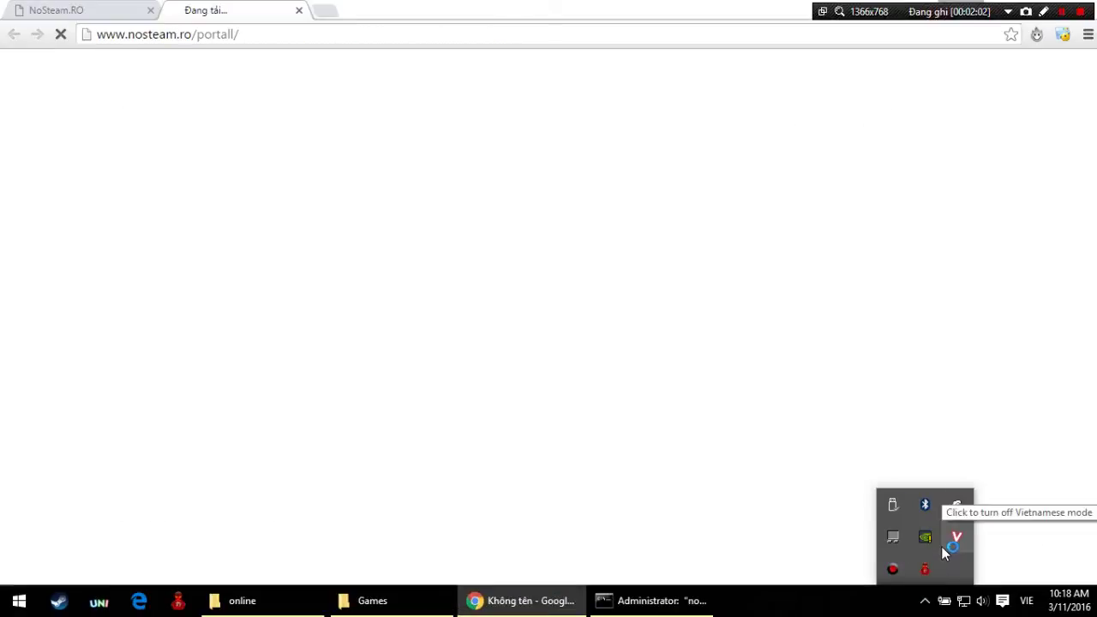
pyautogui.click(1002, 600)
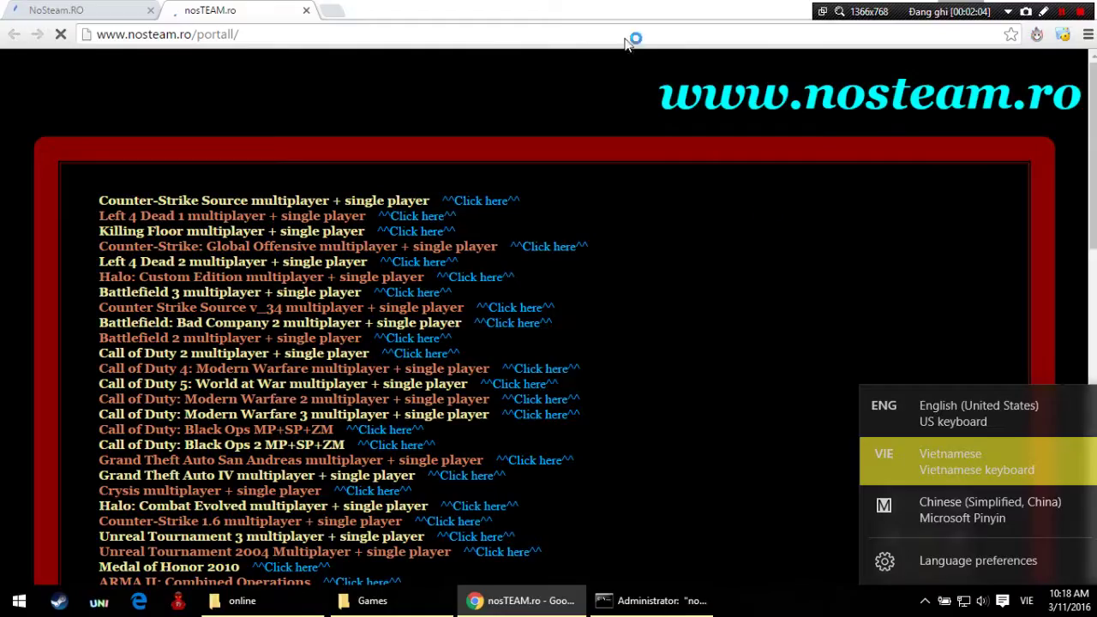
pyautogui.click(924, 601)
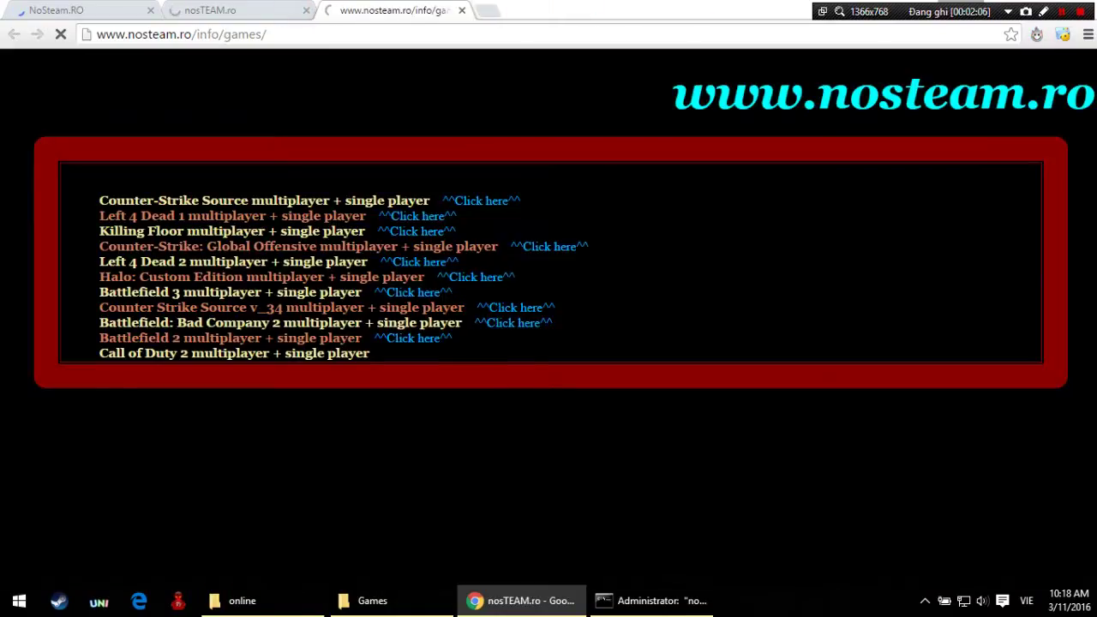
pyautogui.moveTo(984, 16); pyautogui.dragTo(983, 53)
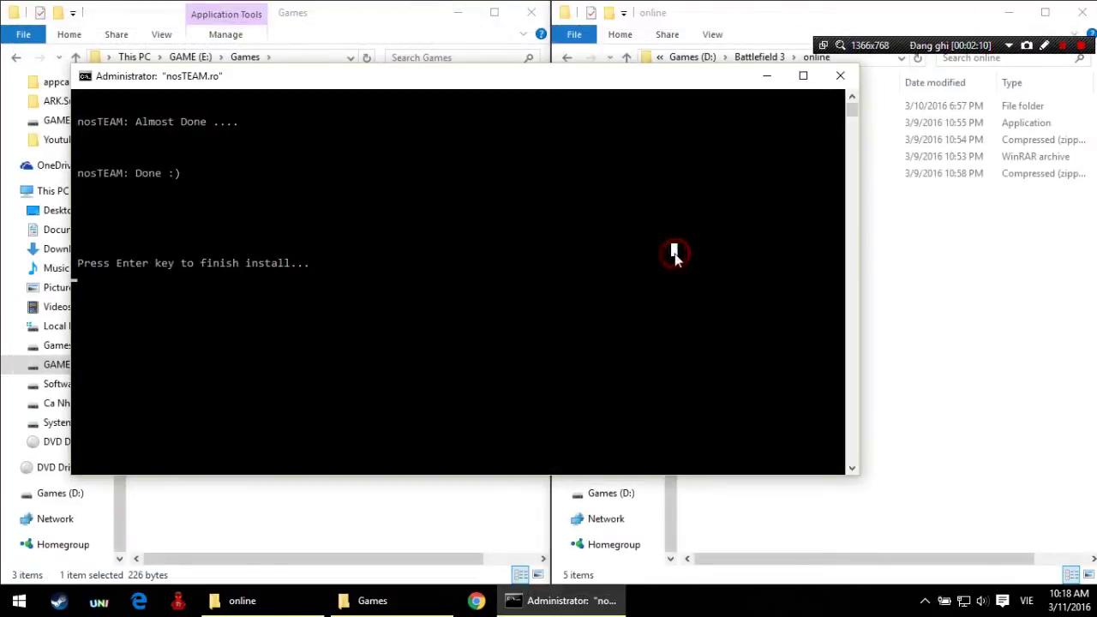
pyautogui.press('Return')
# Step: Close the nosteam.ro pages open in Google Chrome
pyautogui.click(924, 600)
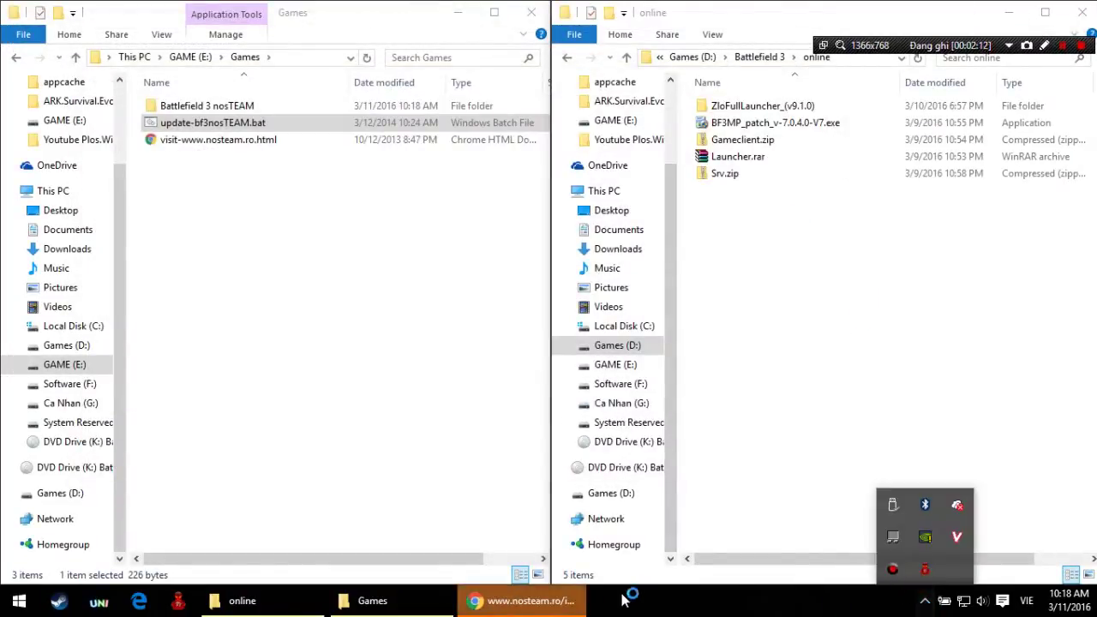
pyautogui.click(522, 601)
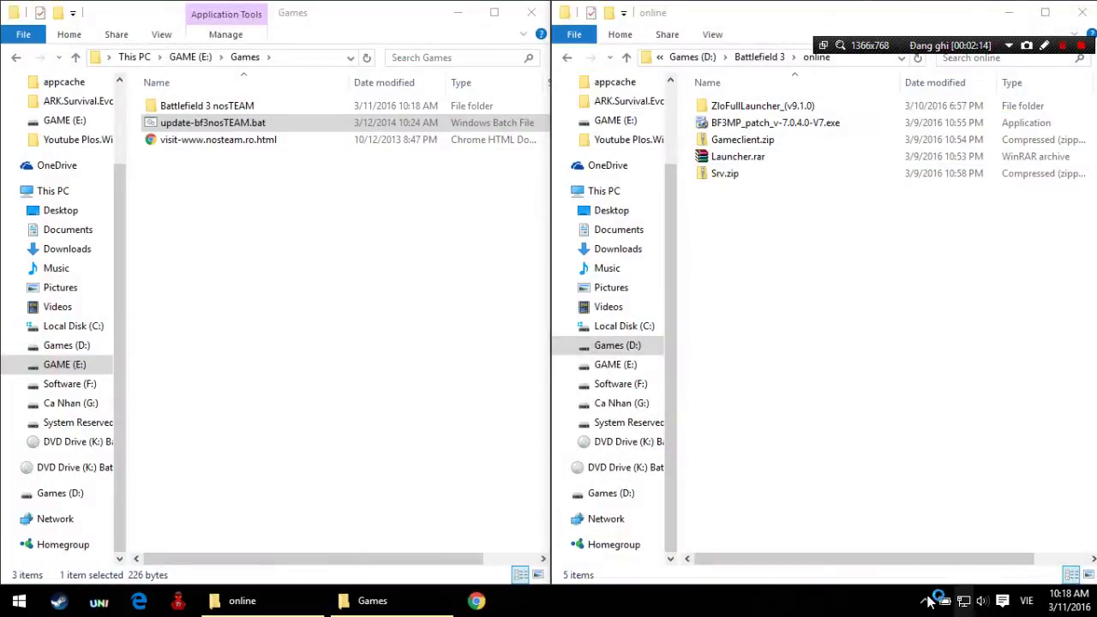
pyautogui.click(925, 600)
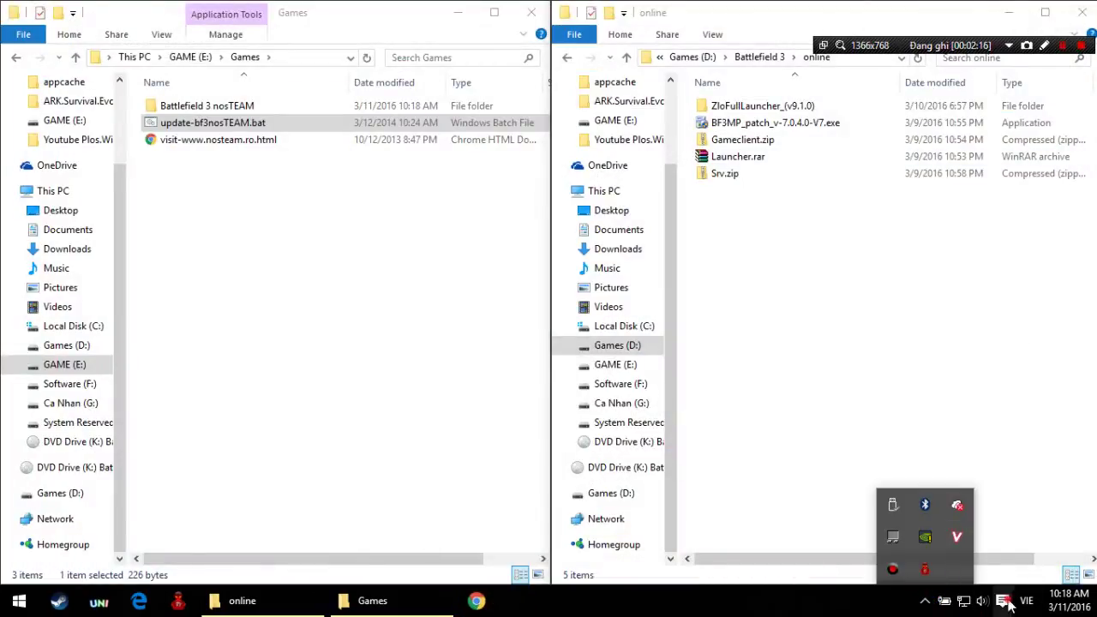
# Step: Switch Windows Defender's Real-time protection off from the alert, then close Settings and Defender
pyautogui.click(1003, 600)
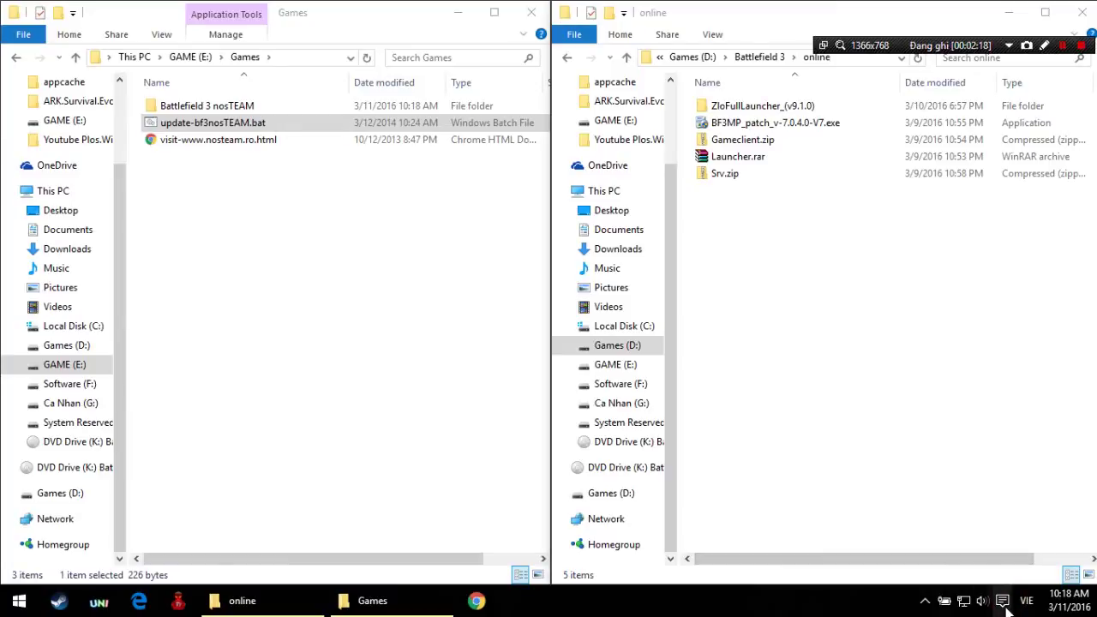
pyautogui.click(1001, 600)
pyautogui.click(1032, 109)
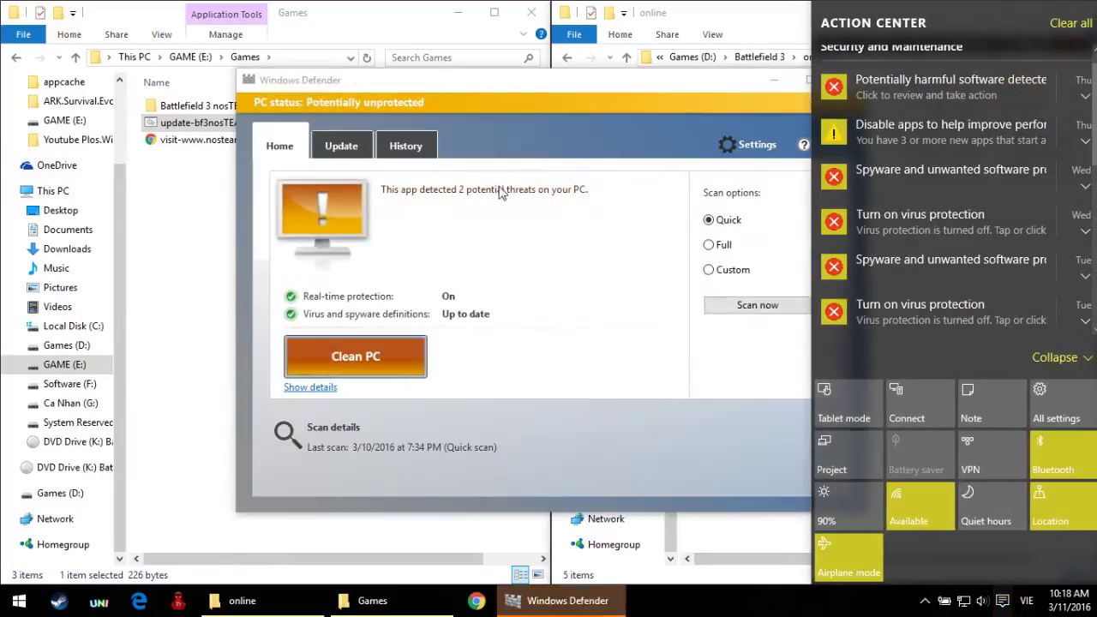
pyautogui.click(755, 145)
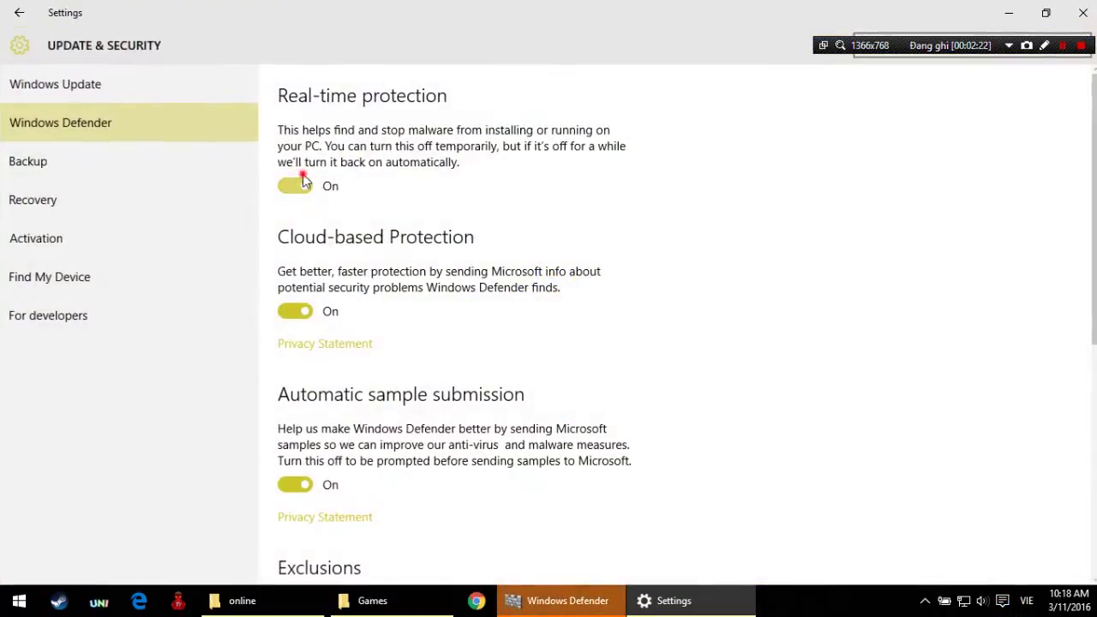
pyautogui.click(295, 186)
pyautogui.hotkey('alt', 'F4')
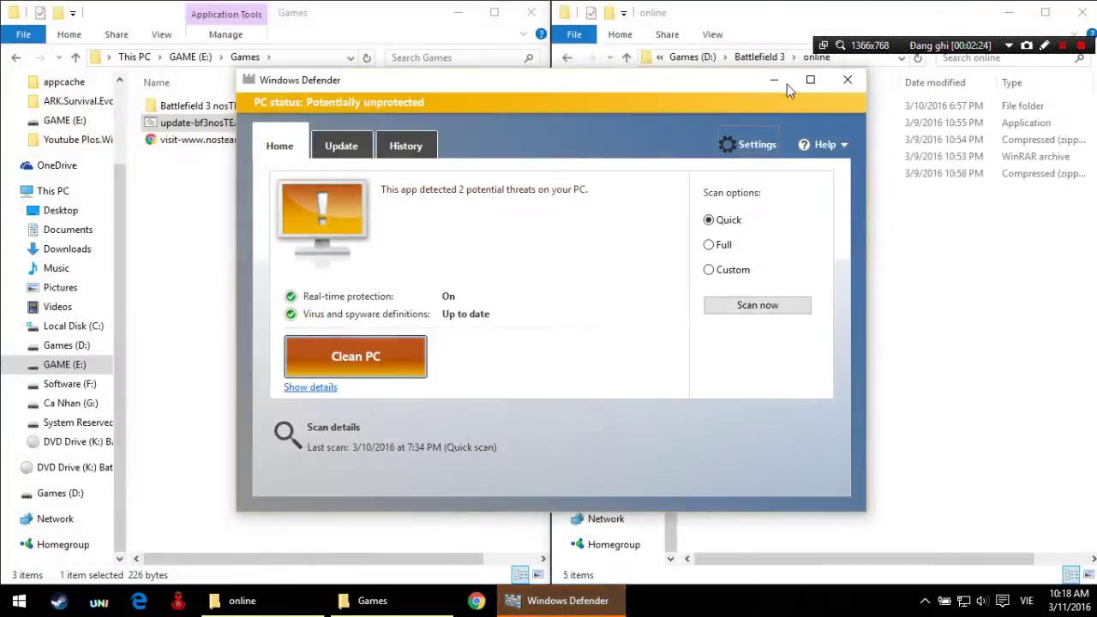
pyautogui.click(844, 77)
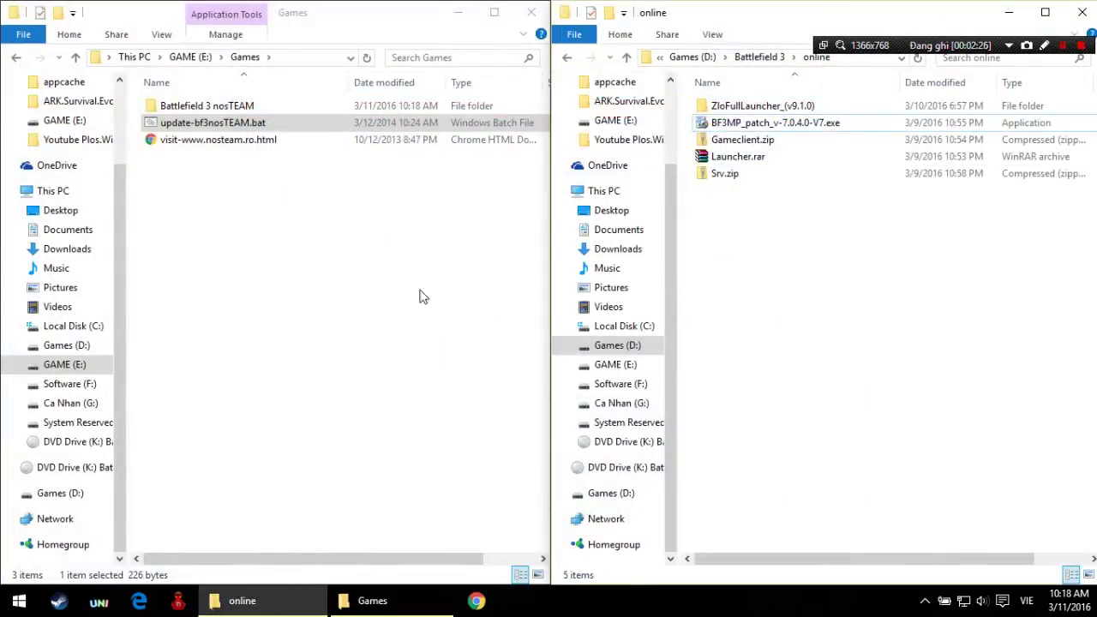
# Step: Refresh the Games folder and open Battlefield 3 nosTEAM
pyautogui.rightClick(402, 286)
pyautogui.click(420, 350)
pyautogui.click(255, 105)
pyautogui.doubleClick(255, 105)
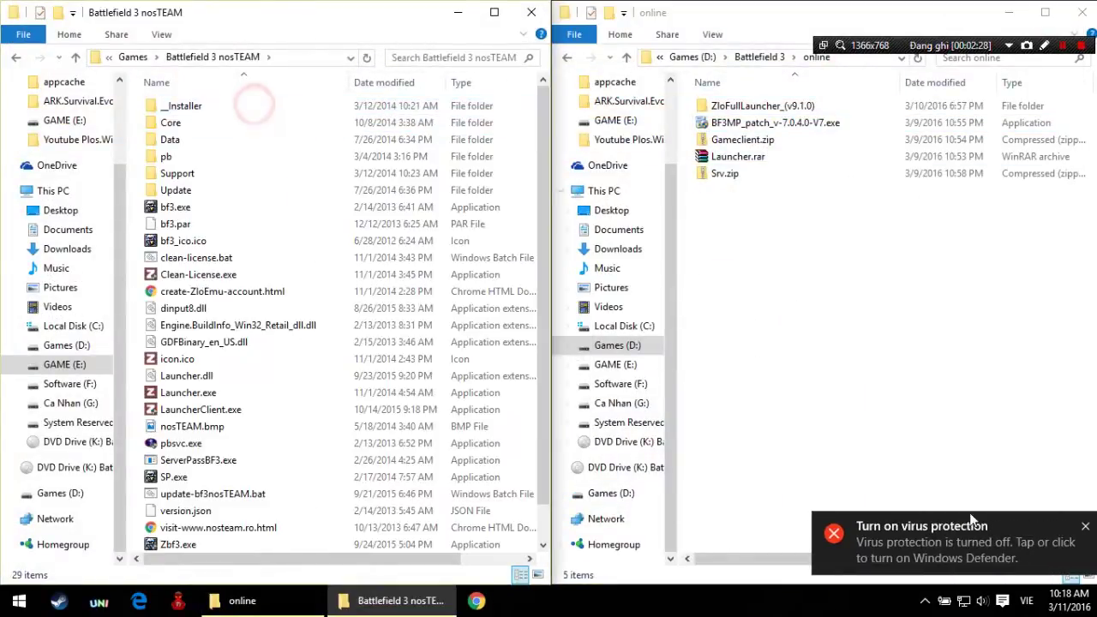
# Step: Refresh the online folder, launch bf3.exe, and dismiss the virus protection notification
pyautogui.rightClick(883, 174)
pyautogui.rightClick(792, 255)
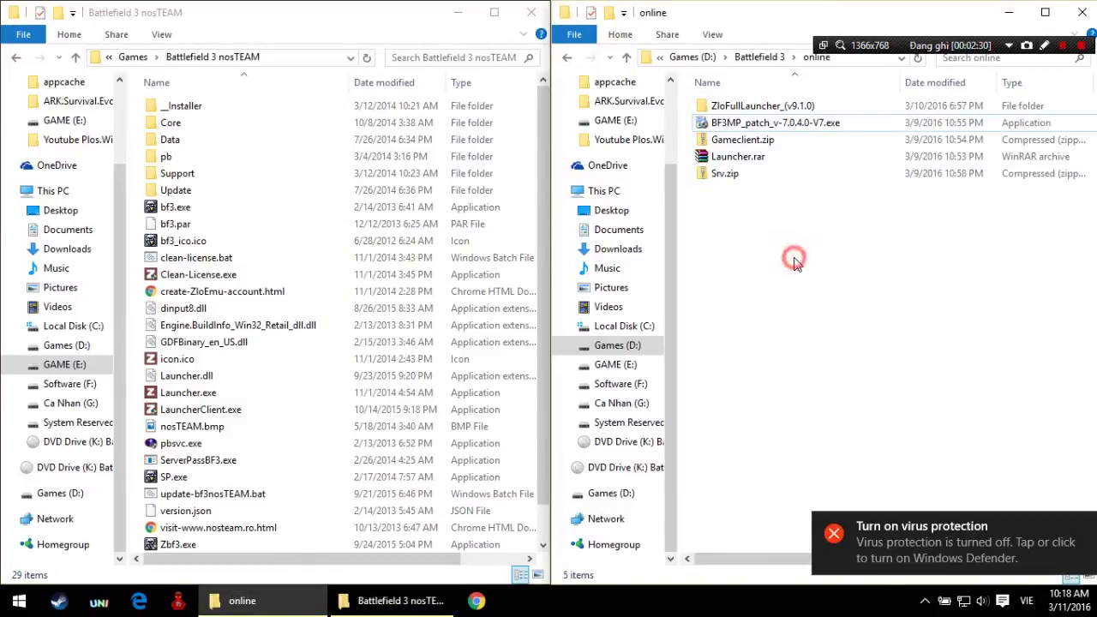
pyautogui.click(810, 308)
pyautogui.scroll(-1, 482, 323)
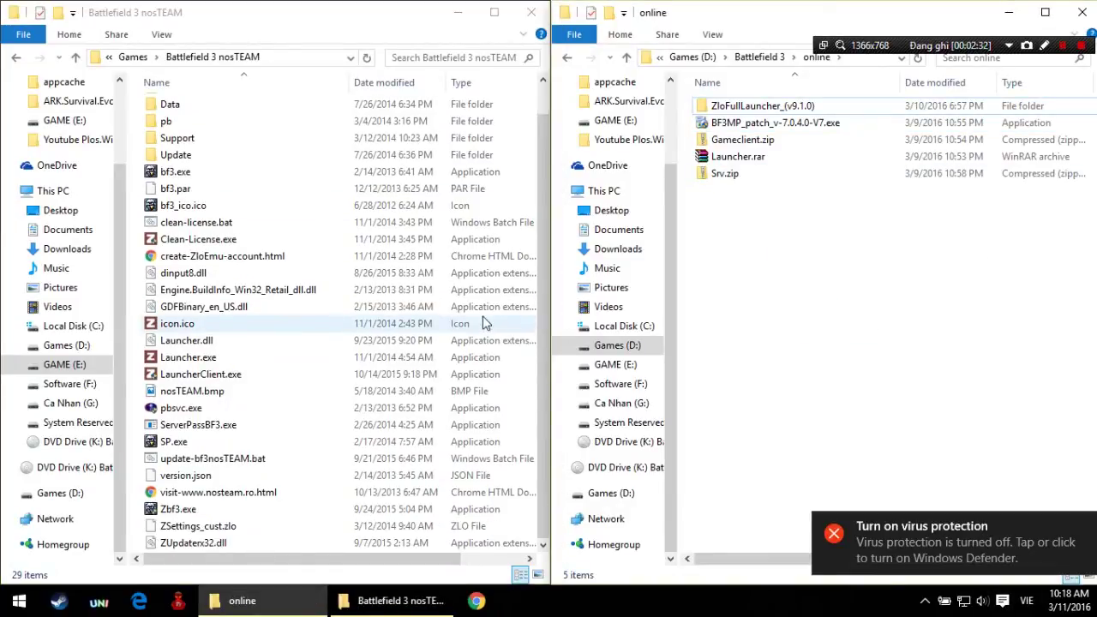
pyautogui.click(408, 448)
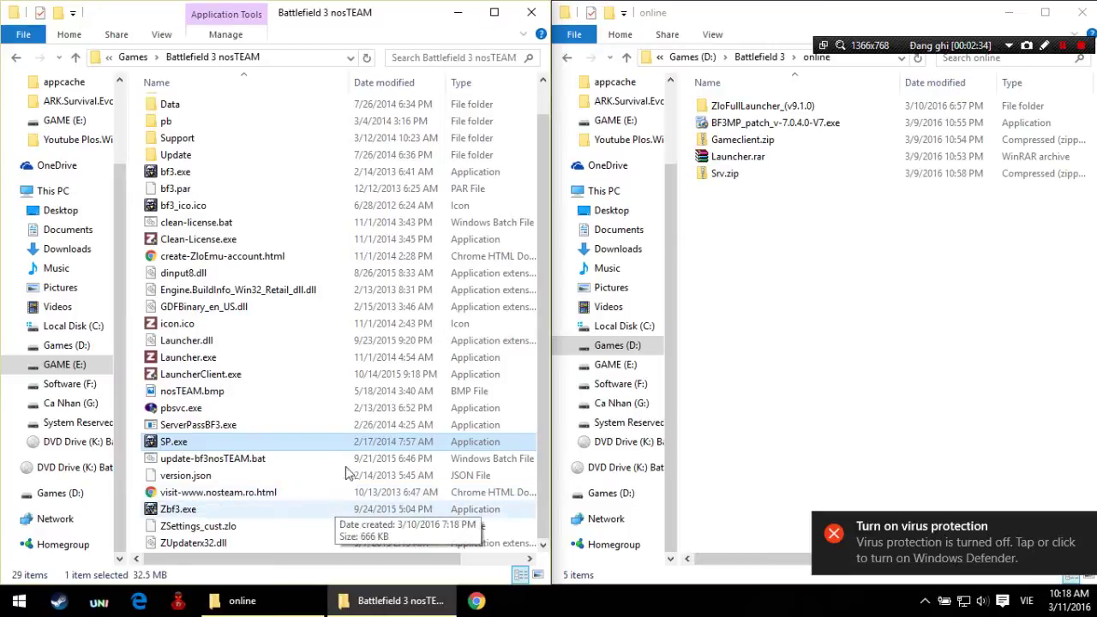
pyautogui.click(335, 446)
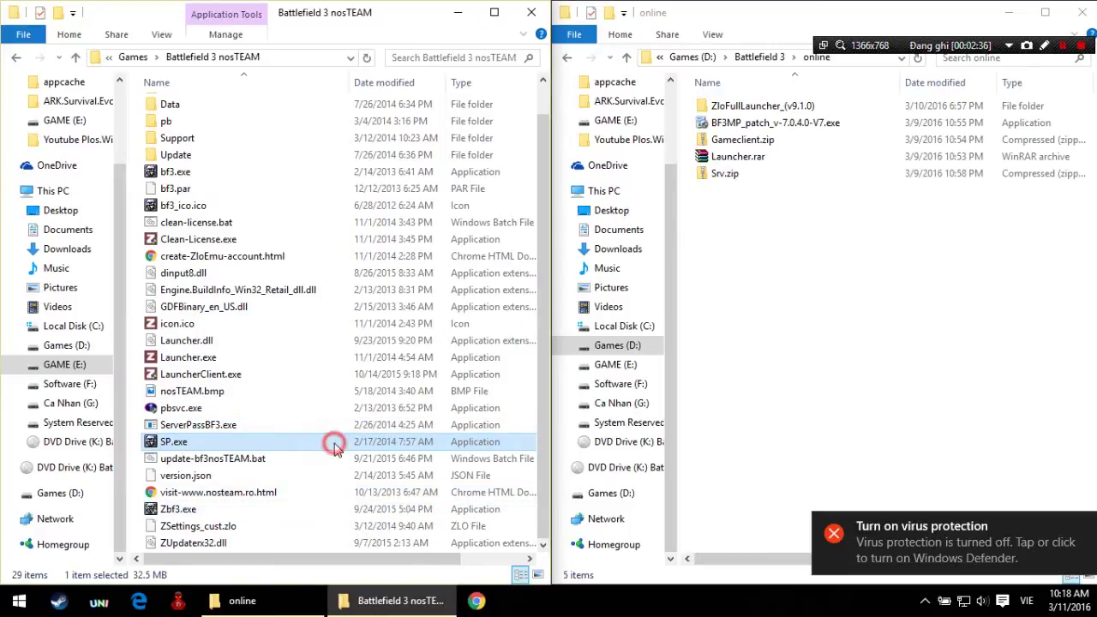
pyautogui.click(245, 173)
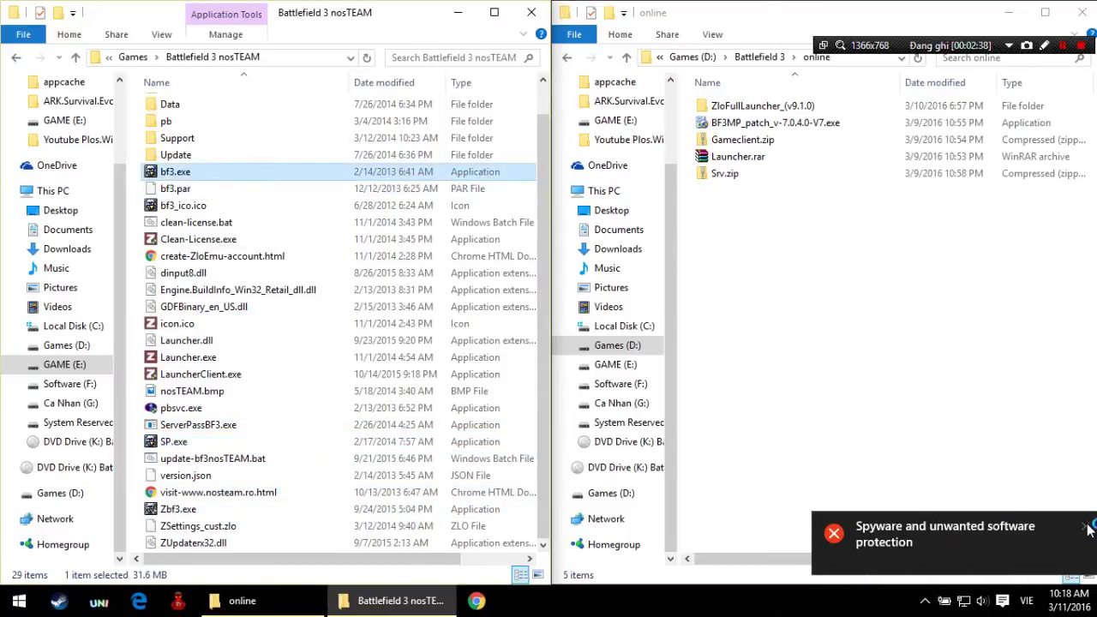
pyautogui.click(1086, 527)
pyautogui.click(566, 310)
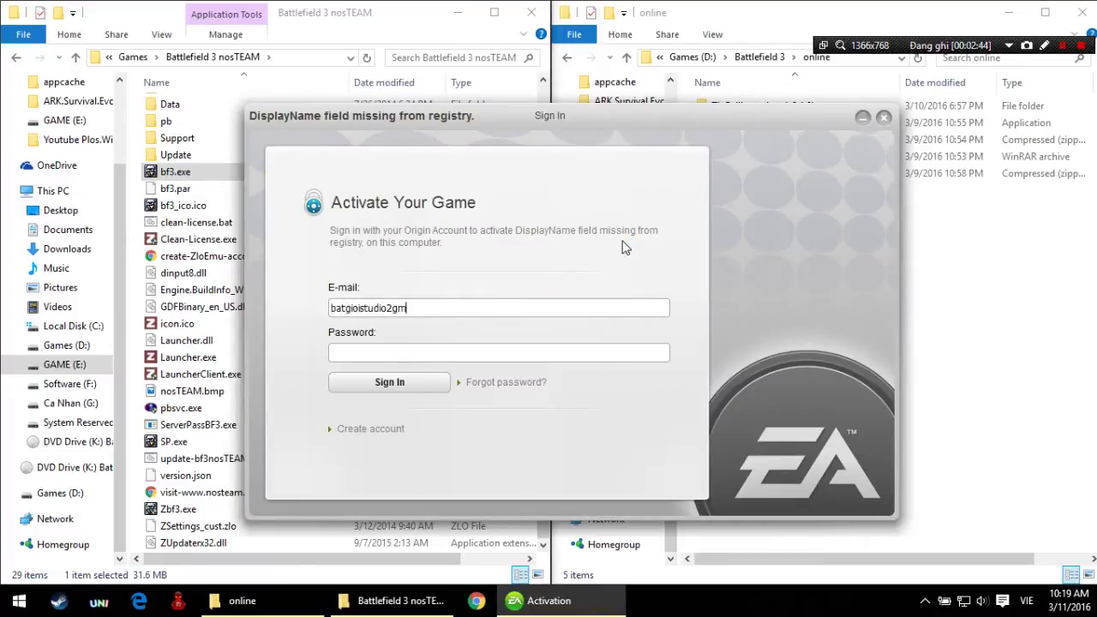
# Step: Correct the account e-mail, switch input to English, and enter the account password
pyautogui.press('BackSpace')
pyautogui.press('BackSpace')
pyautogui.press('super+space')
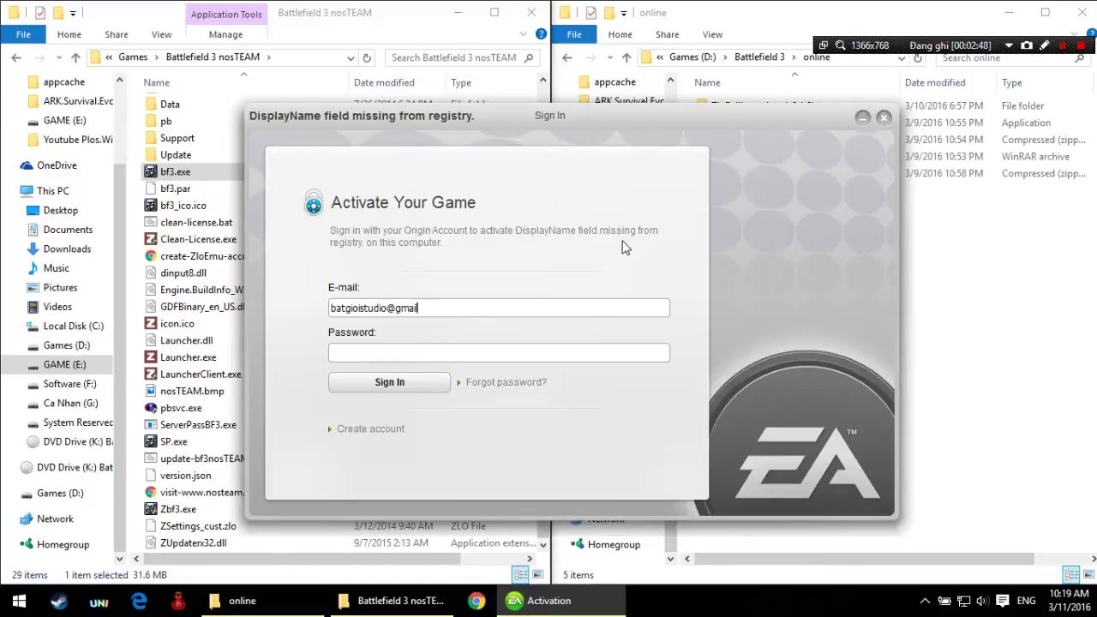
pyautogui.write('*')
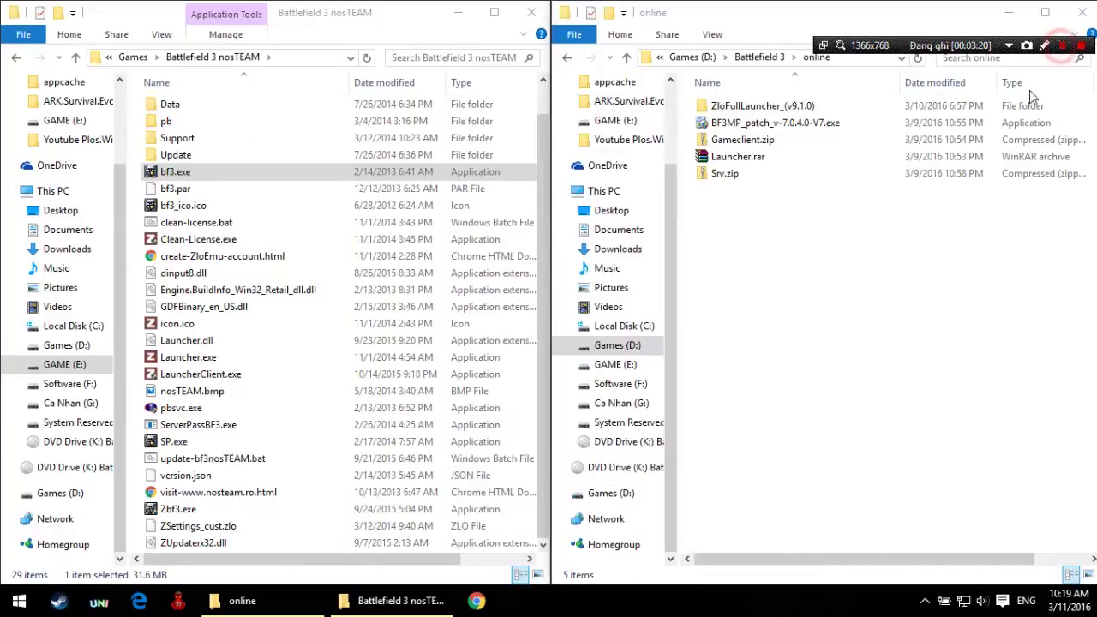
# Step: Select create-ZloEmu-account.html in the online window's left pane and open it
pyautogui.click(923, 253)
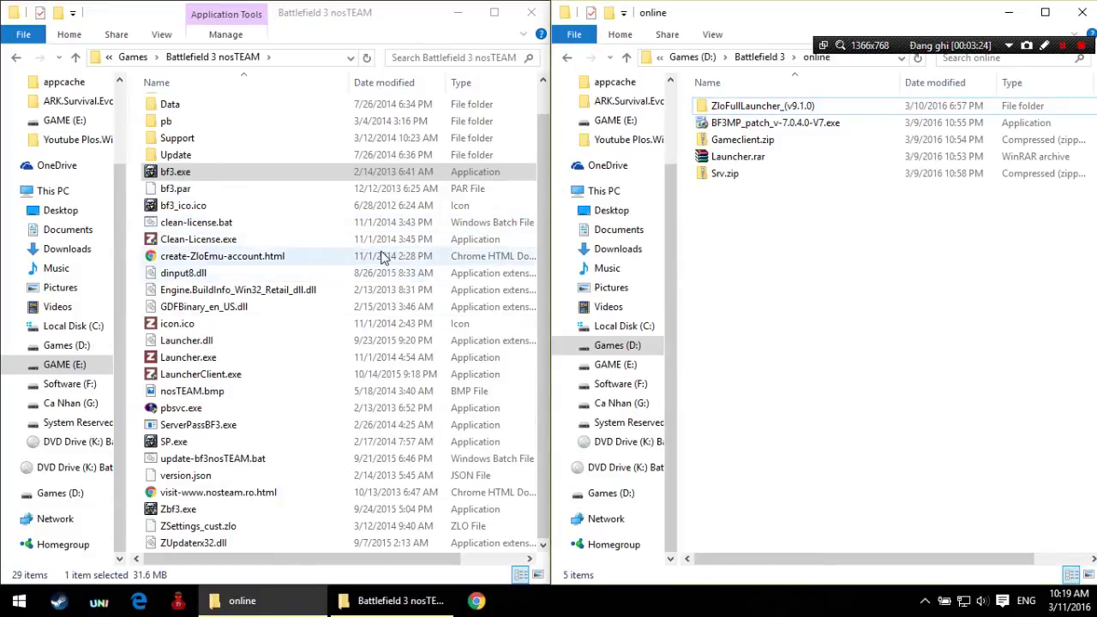
pyautogui.click(230, 256)
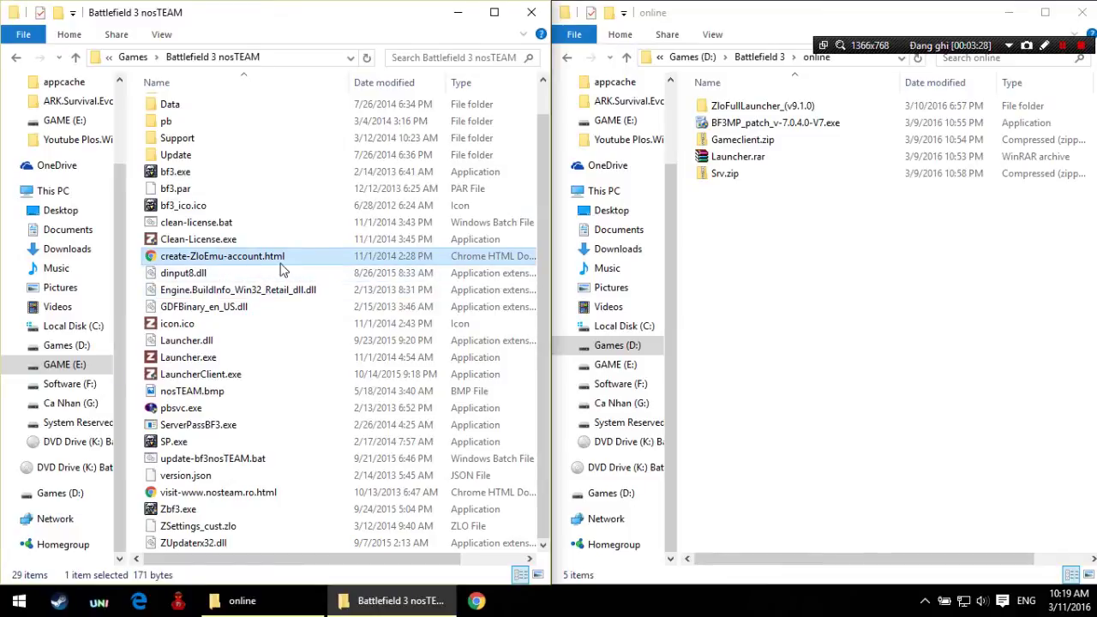
pyautogui.doubleClick(227, 256)
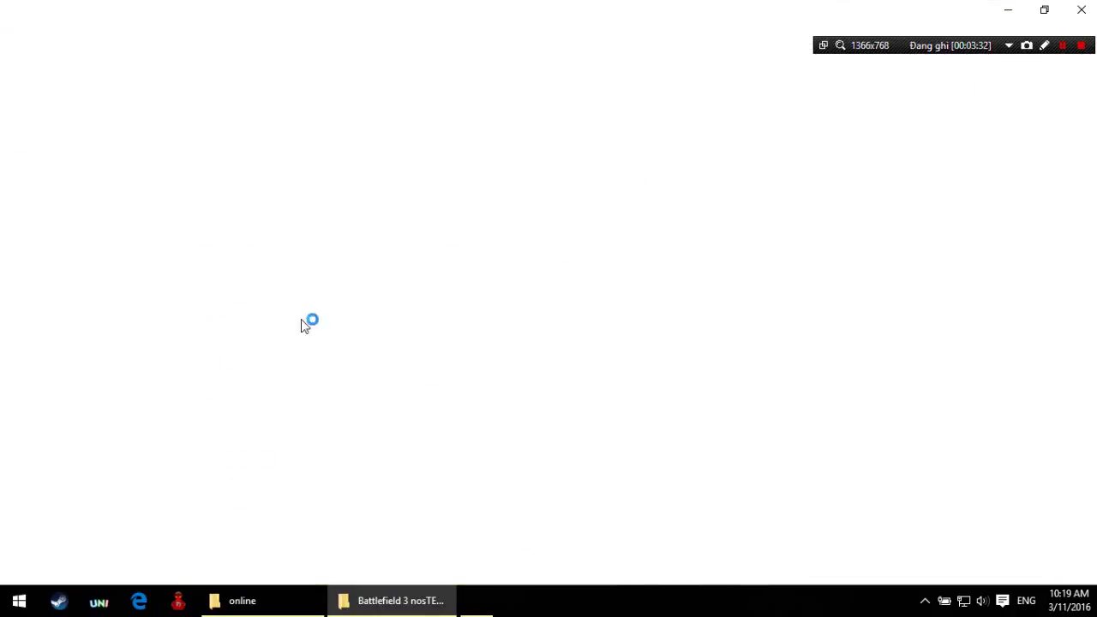
# Step: Fill the registration Name field with the account username, accepting the saved suggestion
pyautogui.click(398, 604)
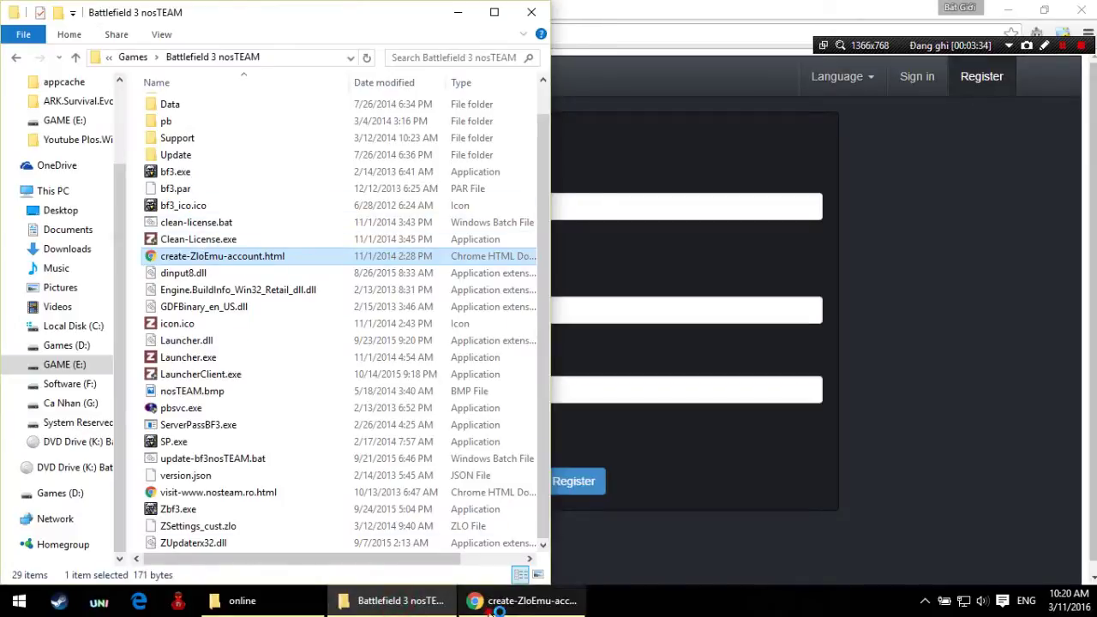
pyautogui.click(514, 601)
pyautogui.click(445, 205)
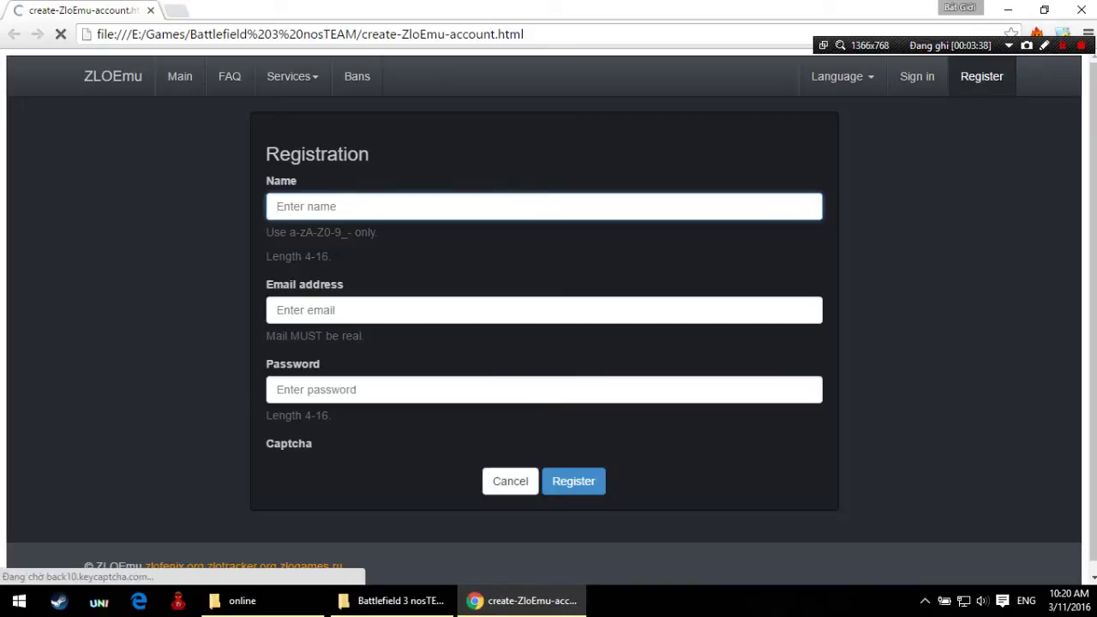
pyautogui.write('batgio')
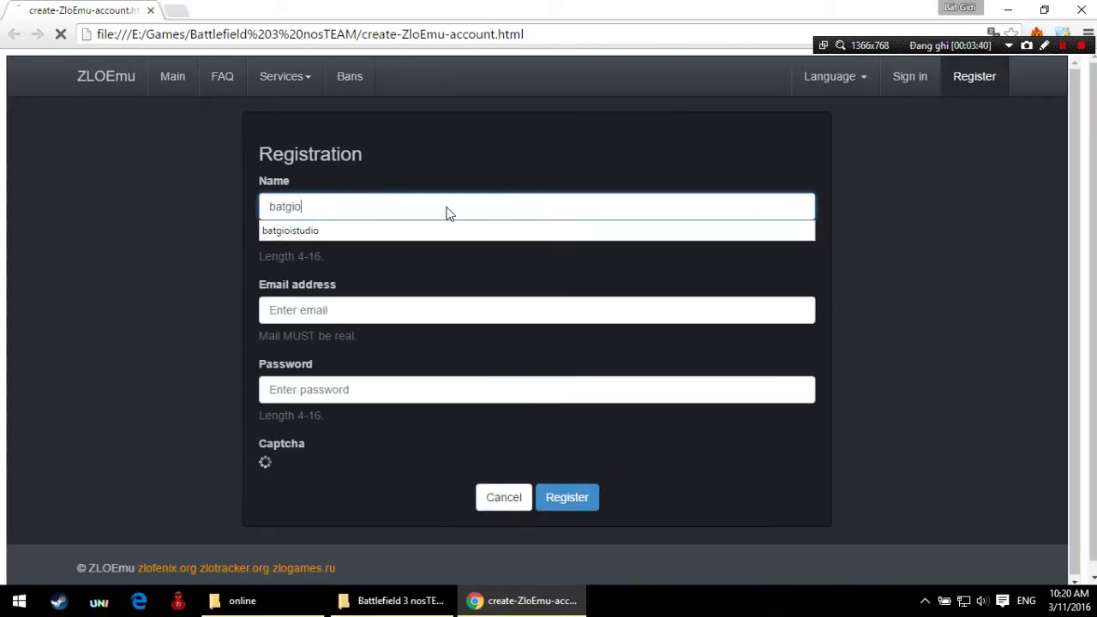
pyautogui.press('Return')
pyautogui.click(451, 229)
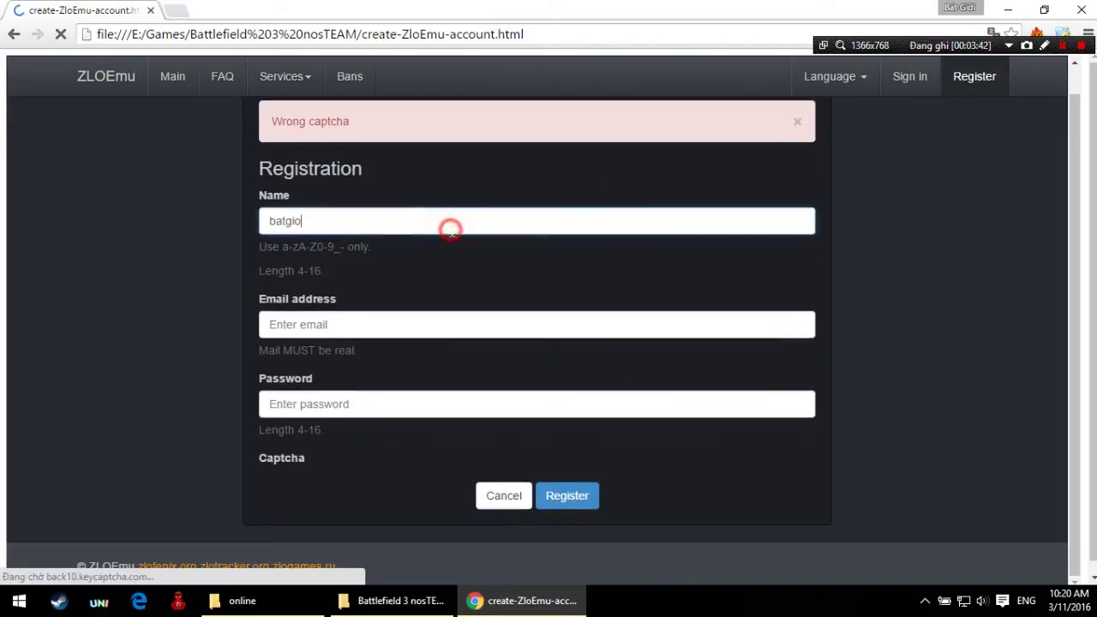
pyautogui.click(436, 240)
# Step: Fill in the account e-mail from autofill, edit it, and enter the password
pyautogui.click(402, 326)
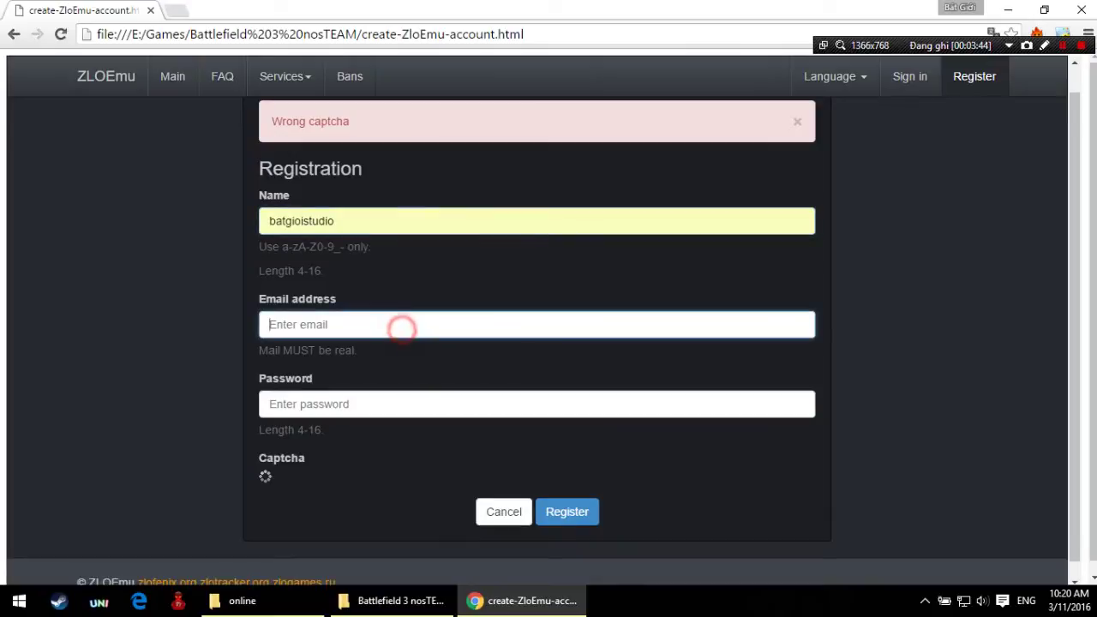
pyautogui.write('ba')
pyautogui.click(318, 348)
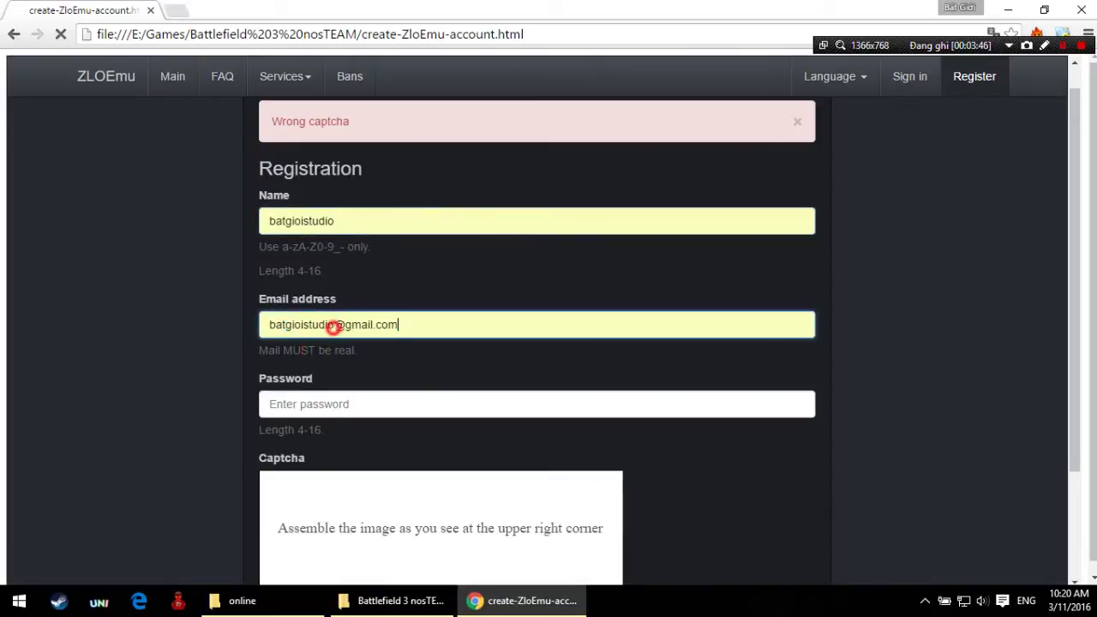
pyautogui.click(332, 326)
pyautogui.write('1')
pyautogui.click(357, 404)
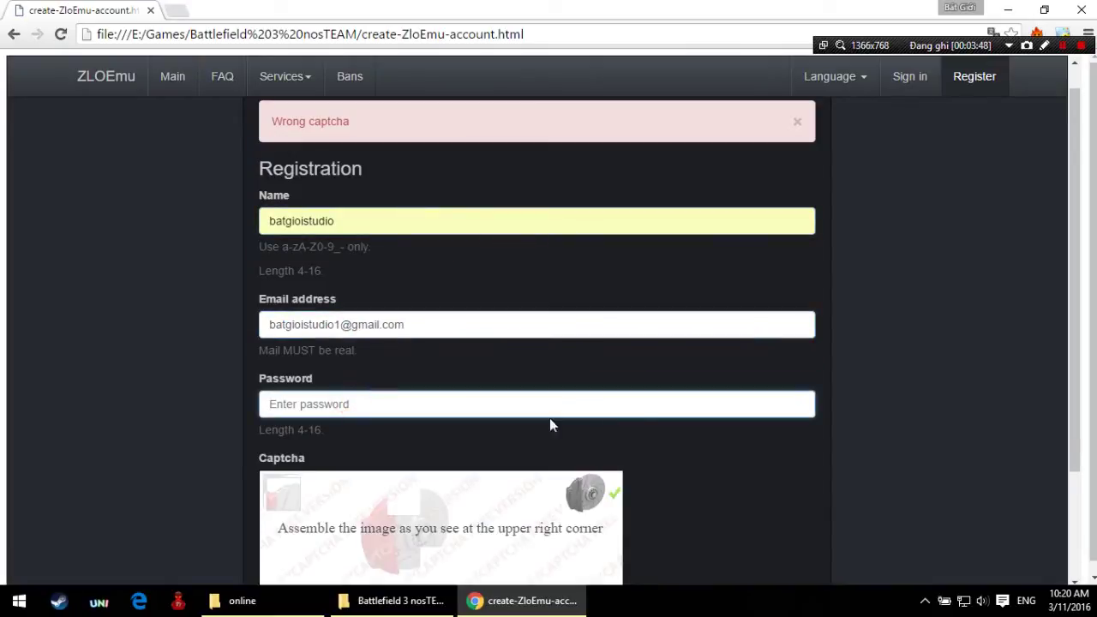
pyautogui.write('1')
pyautogui.press('BackSpace')
pyautogui.press('BackSpace')
pyautogui.press('BackSpace')
pyautogui.write('1')
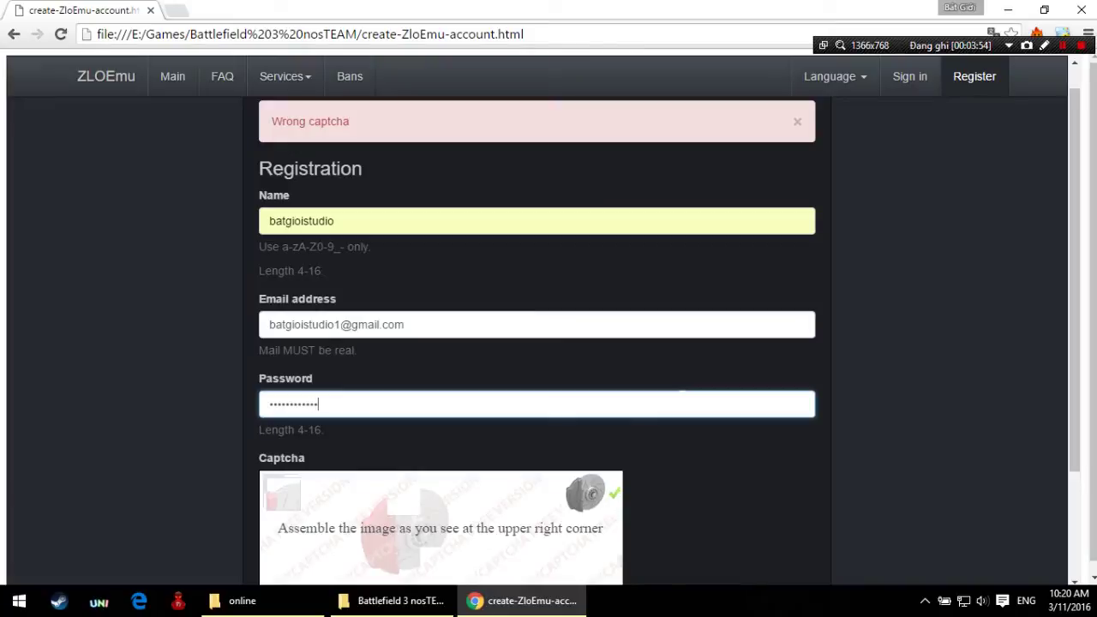
pyautogui.write('1')
# Step: Fit the captcha piece into the brake disc picture and submit the registration
pyautogui.scroll(-2, 681, 402)
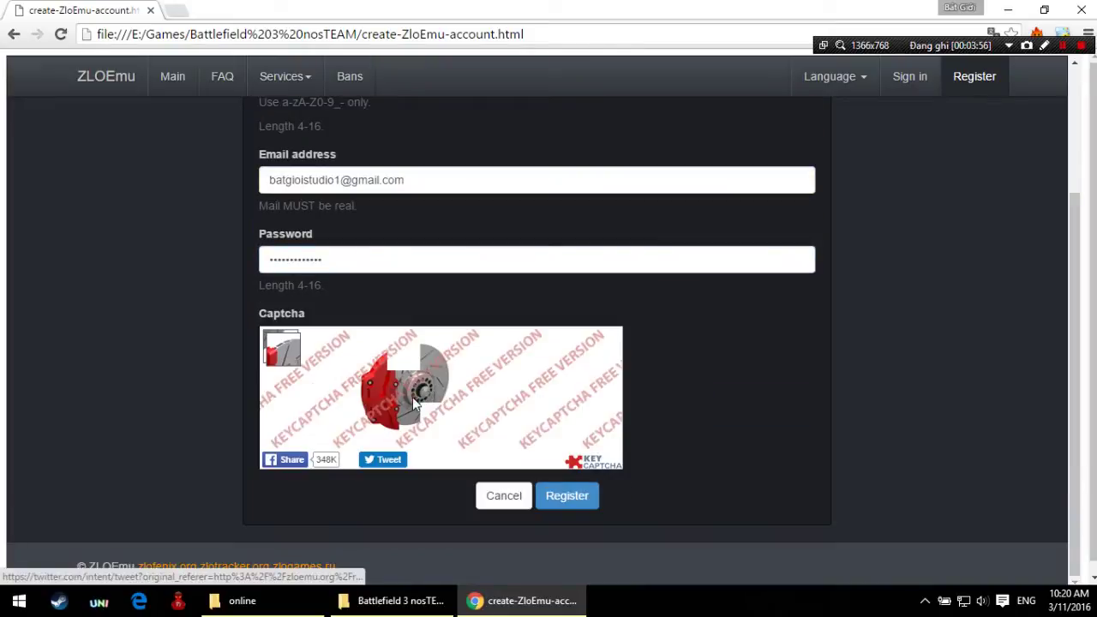
pyautogui.moveTo(412, 403); pyautogui.dragTo(416, 366)
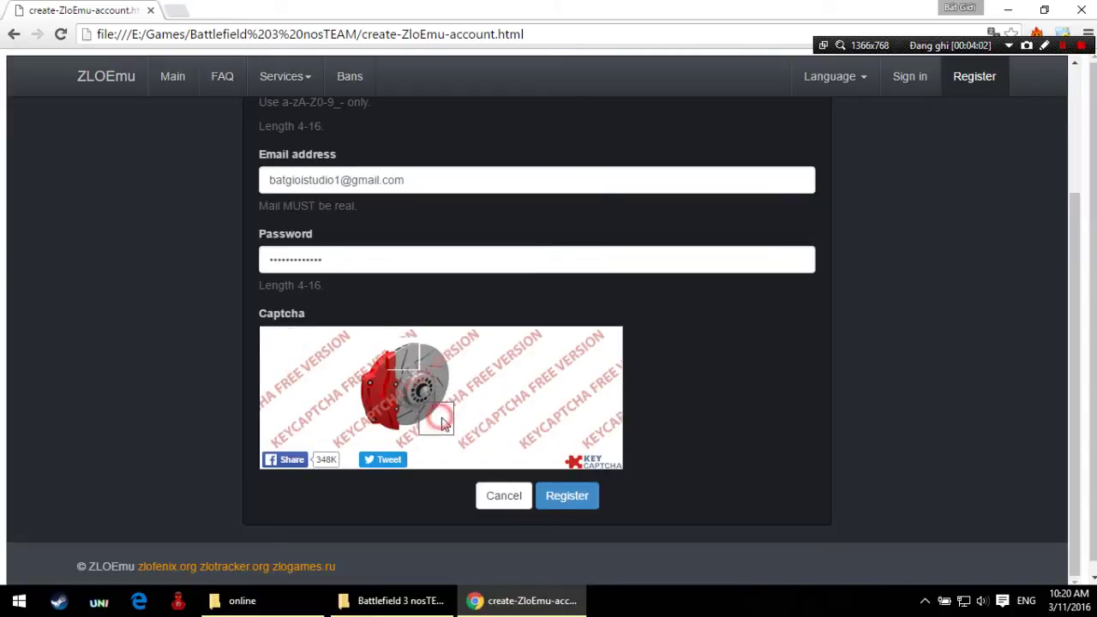
pyautogui.click(565, 497)
pyautogui.scroll(1, 606, 403)
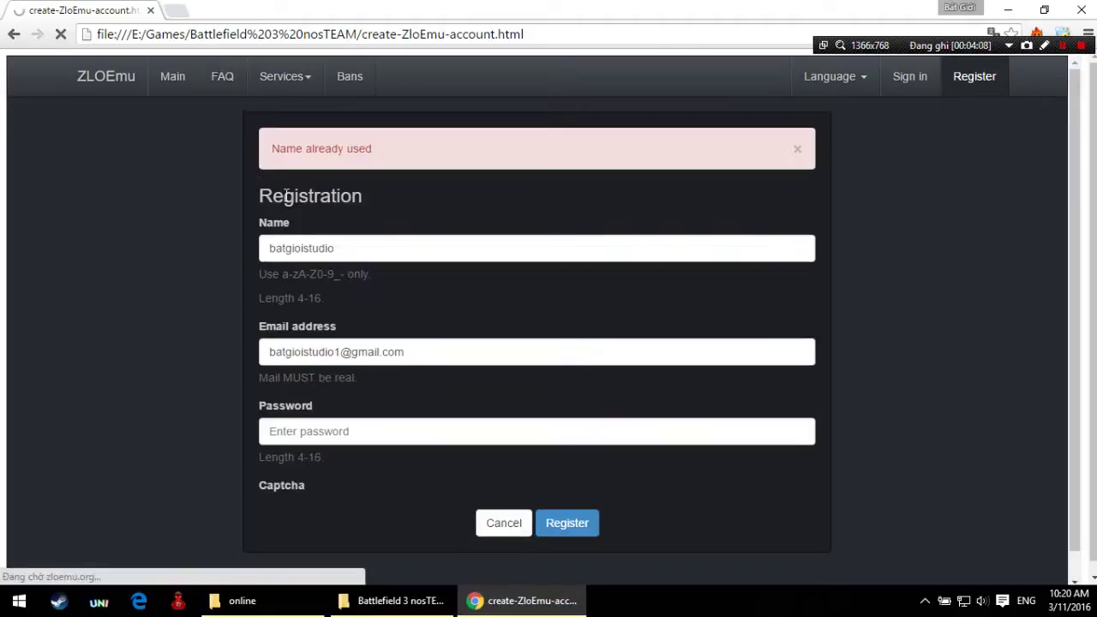
pyautogui.click(351, 247)
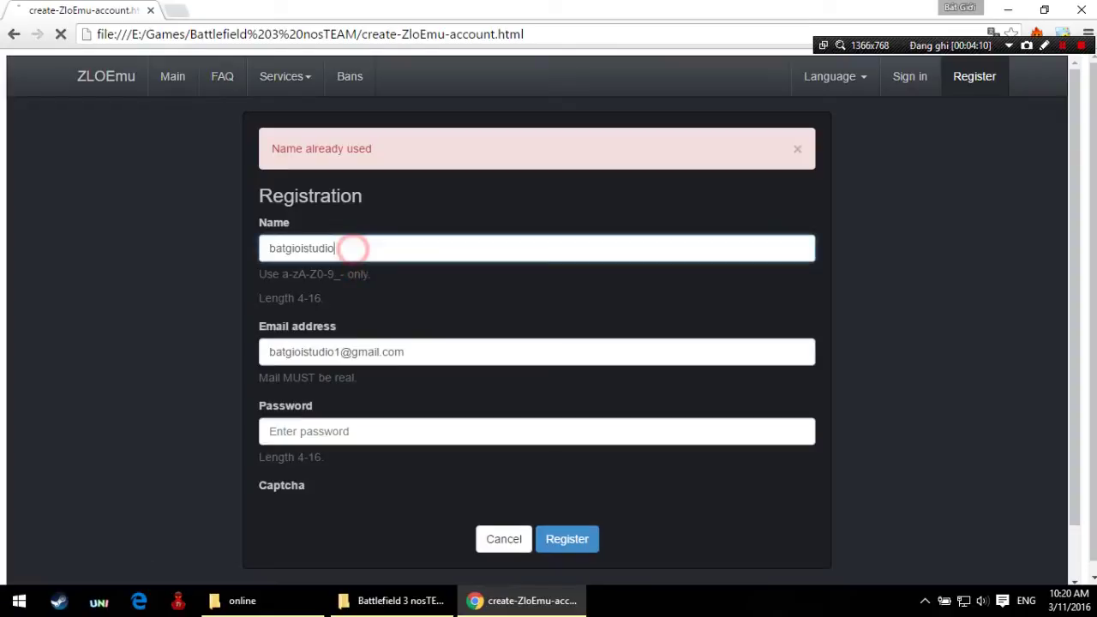
pyautogui.write('1')
pyautogui.scroll(-1, 480, 403)
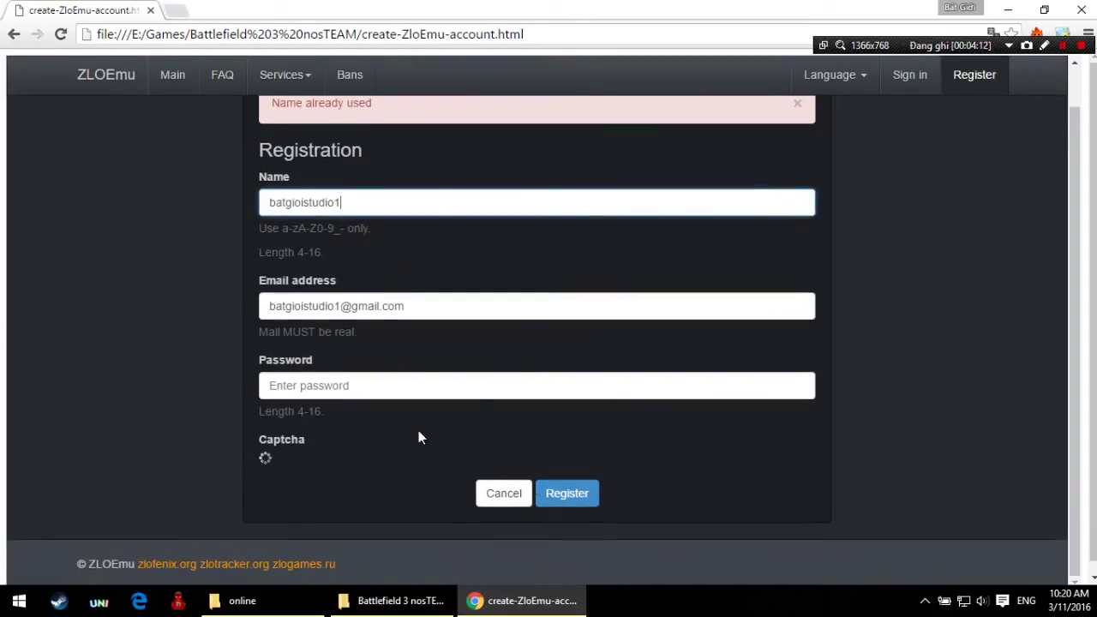
pyautogui.click(369, 384)
pyautogui.write('123')
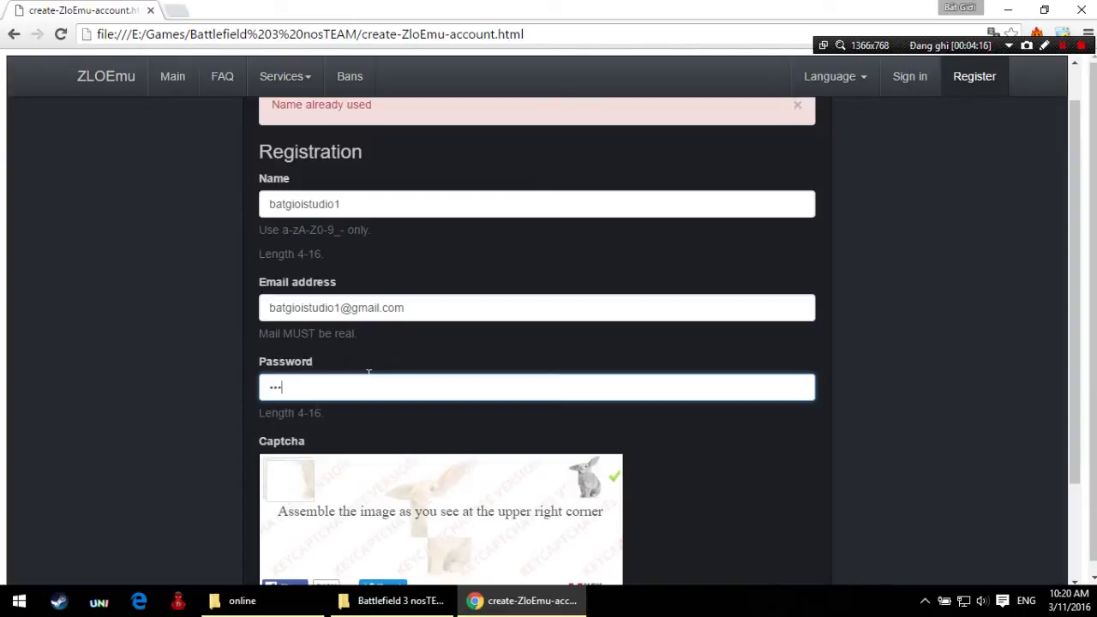
pyautogui.press('BackSpace')
pyautogui.press('BackSpace')
pyautogui.write('123')
pyautogui.click(924, 600)
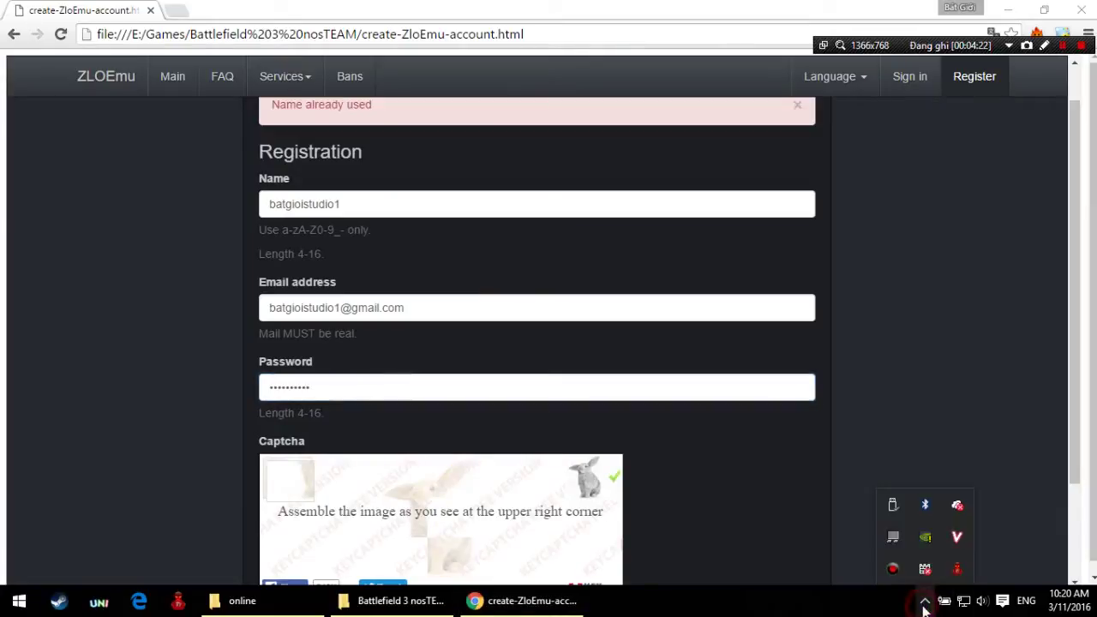
pyautogui.click(924, 600)
pyautogui.doubleClick(311, 386)
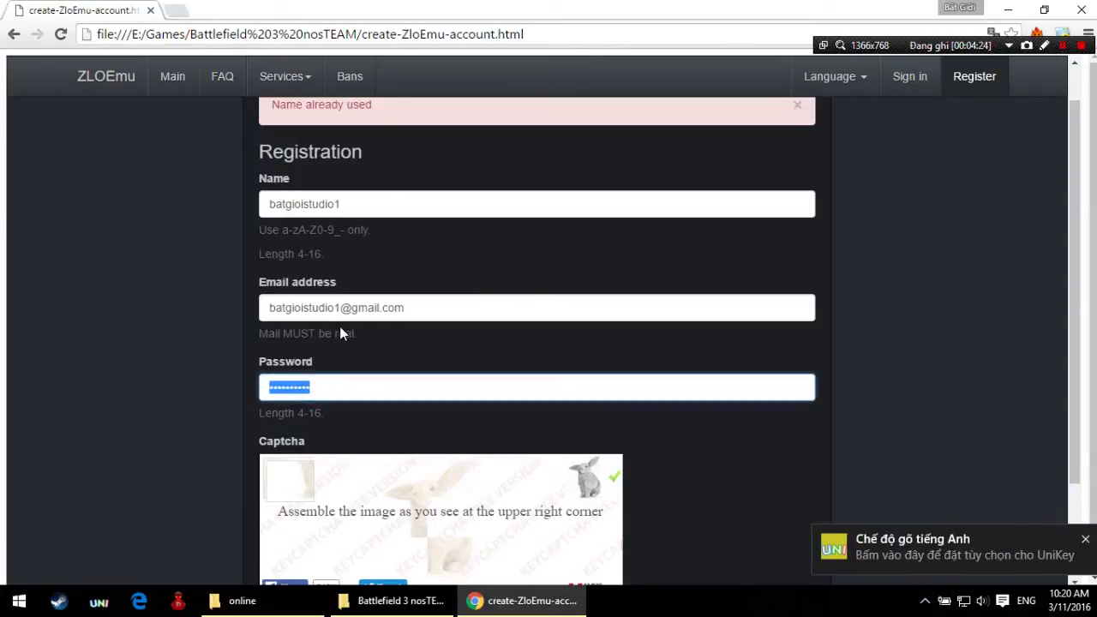
pyautogui.write('12312345')
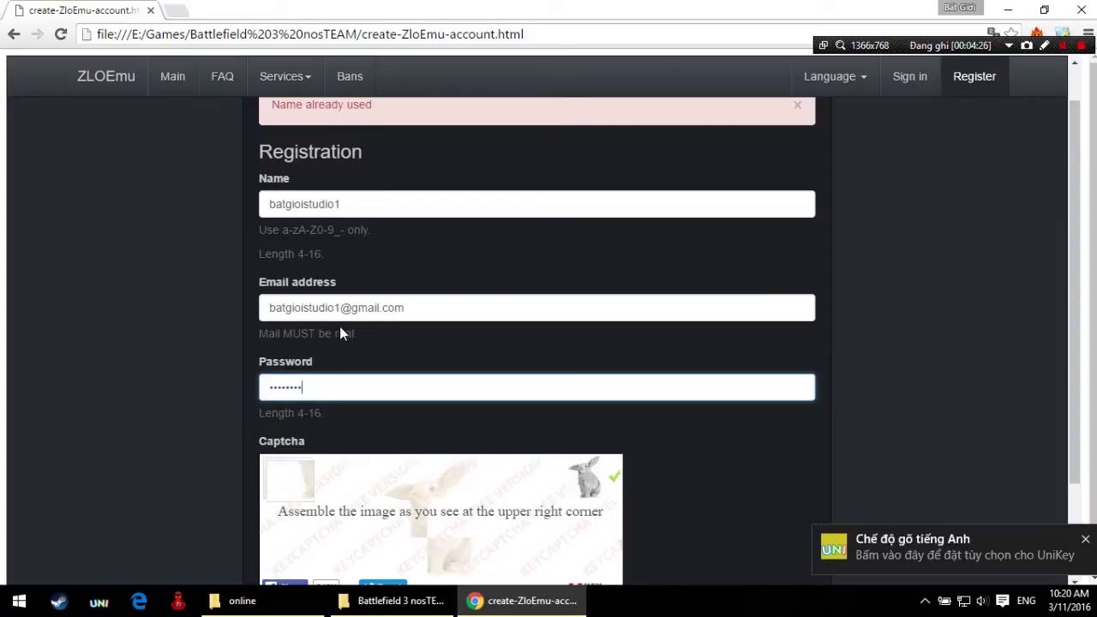
pyautogui.press('BackSpace')
pyautogui.press('BackSpace')
pyautogui.press('BackSpace')
pyautogui.press('BackSpace')
pyautogui.press('BackSpace')
pyautogui.press('BackSpace')
pyautogui.press('BackSpace')
pyautogui.press('BackSpace')
pyautogui.write('1234567890123')
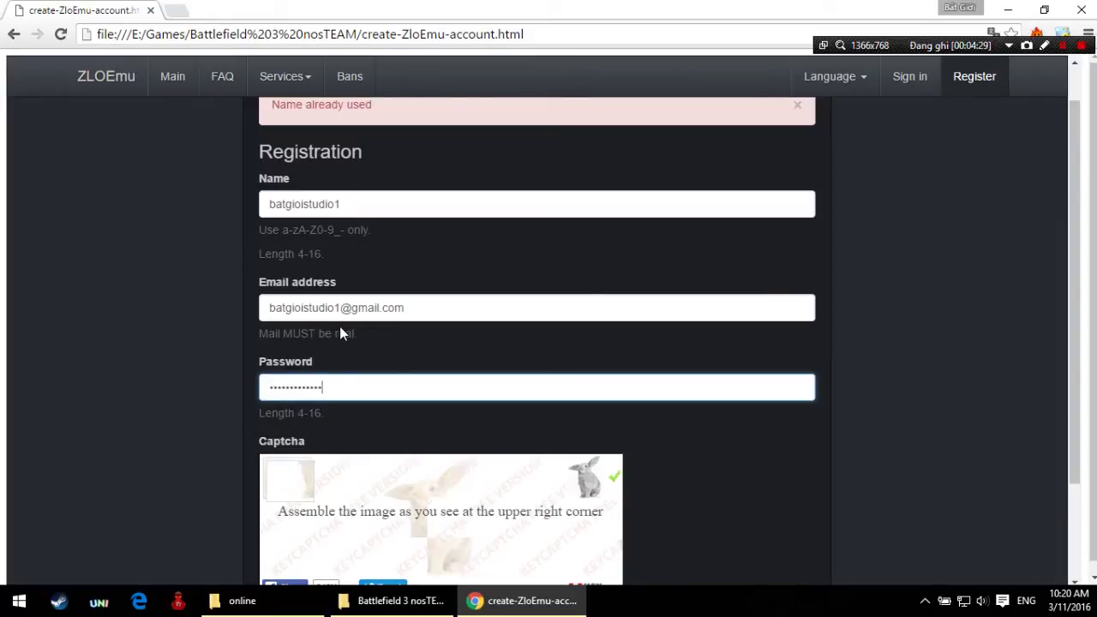
pyautogui.scroll(-1, 355, 347)
pyautogui.scroll(-2, 356, 360)
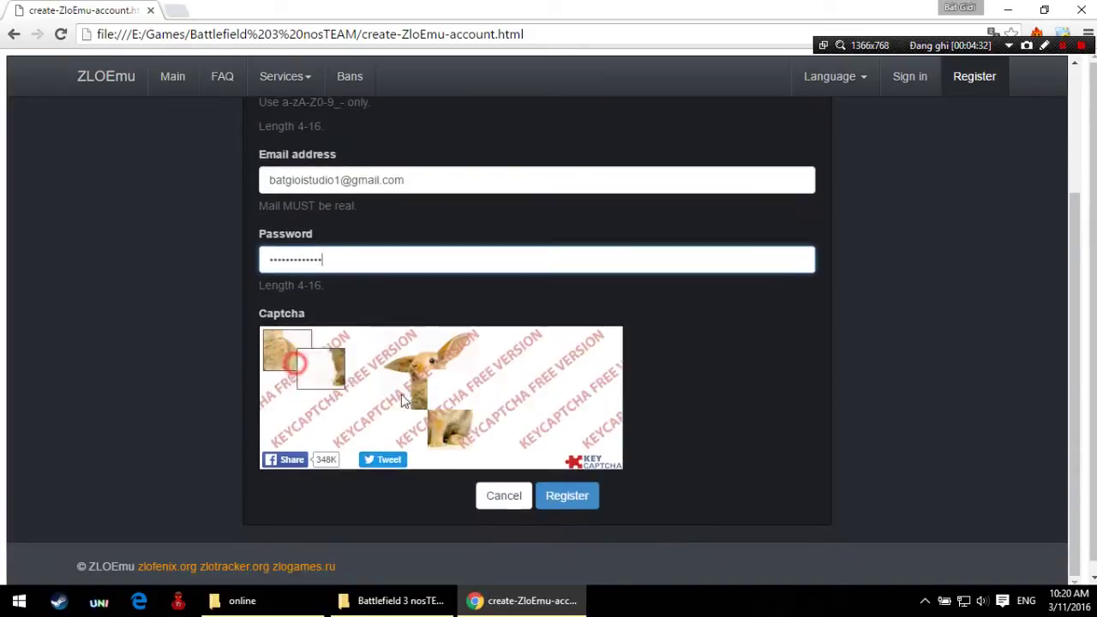
pyautogui.moveTo(296, 365); pyautogui.dragTo(449, 405)
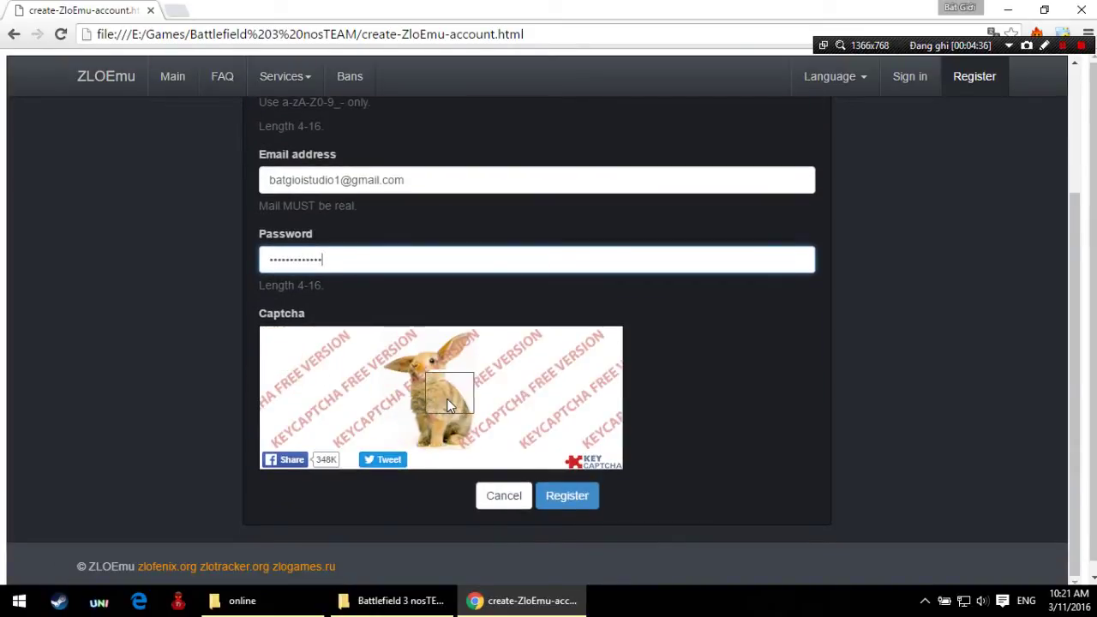
pyautogui.click(569, 496)
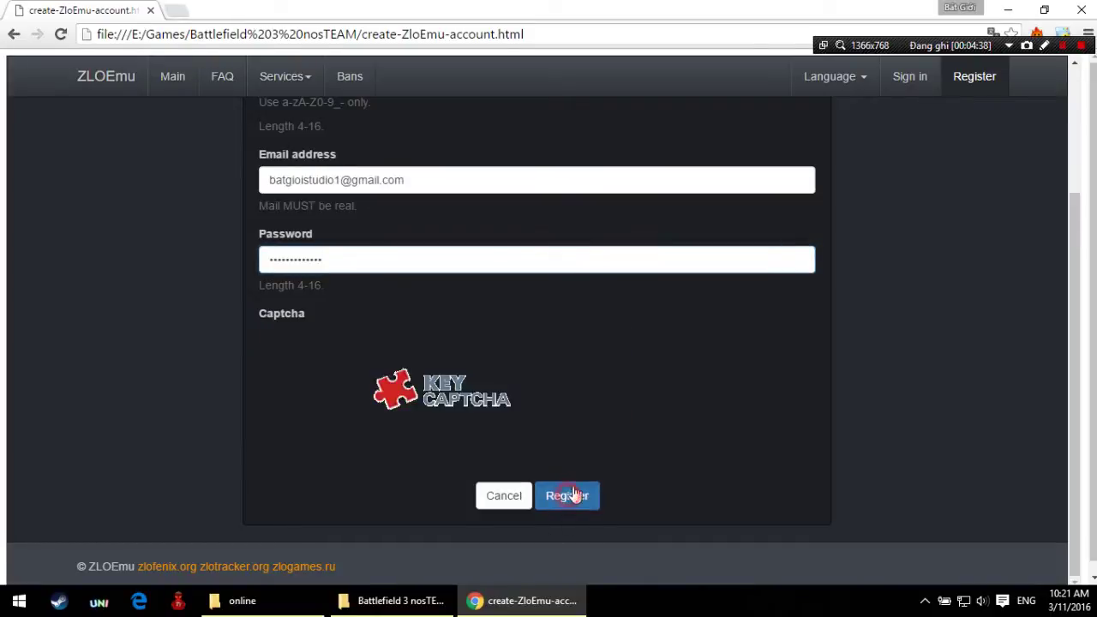
pyautogui.scroll(-2, 505, 351)
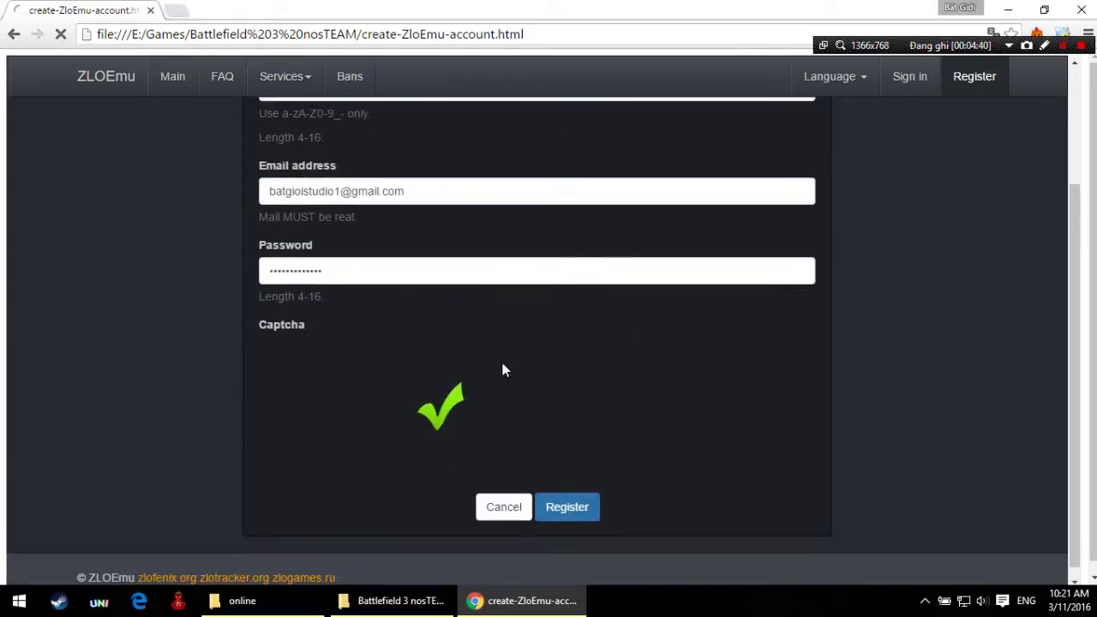
pyautogui.press('Return')
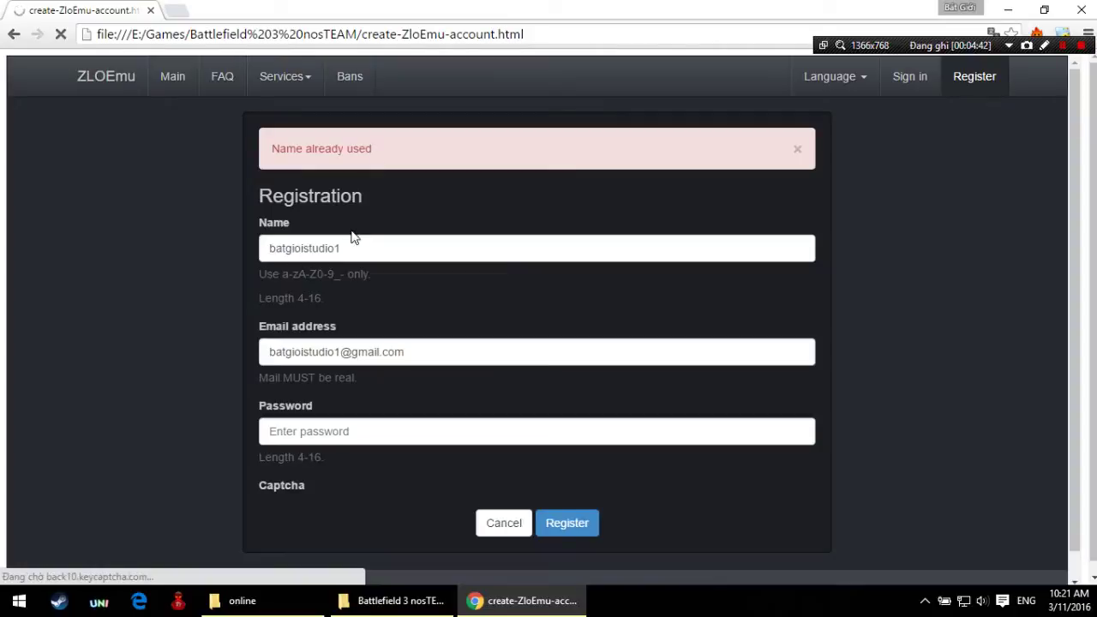
# Step: Change the account name's trailing 1 to 2 and enter the account password
pyautogui.click(353, 247)
pyautogui.moveTo(355, 247); pyautogui.dragTo(339, 247)
pyautogui.write('2')
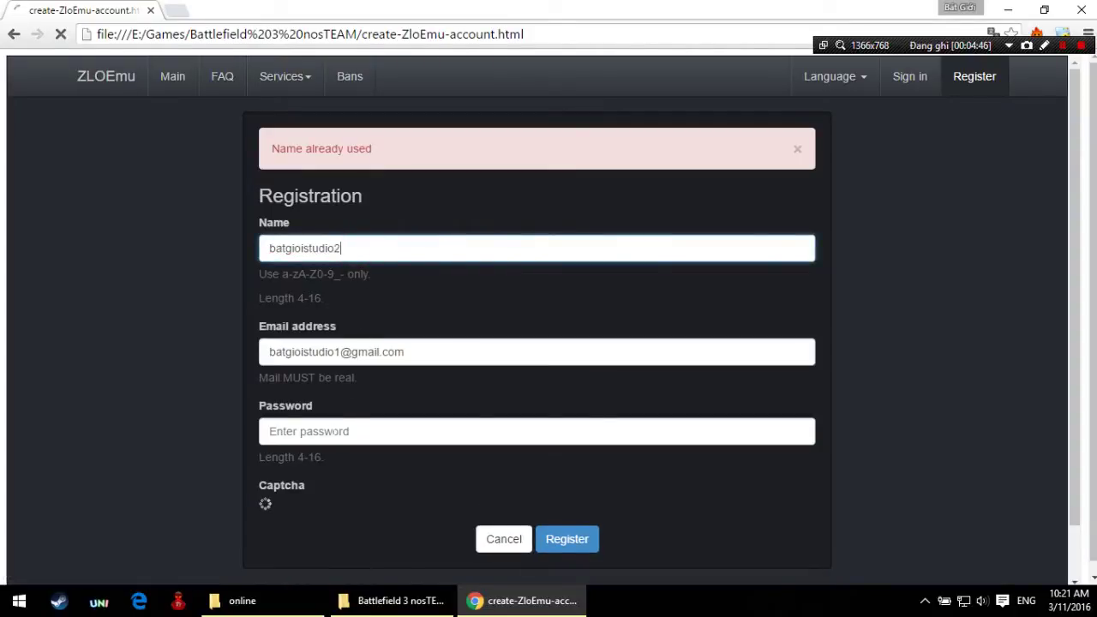
pyautogui.click(321, 431)
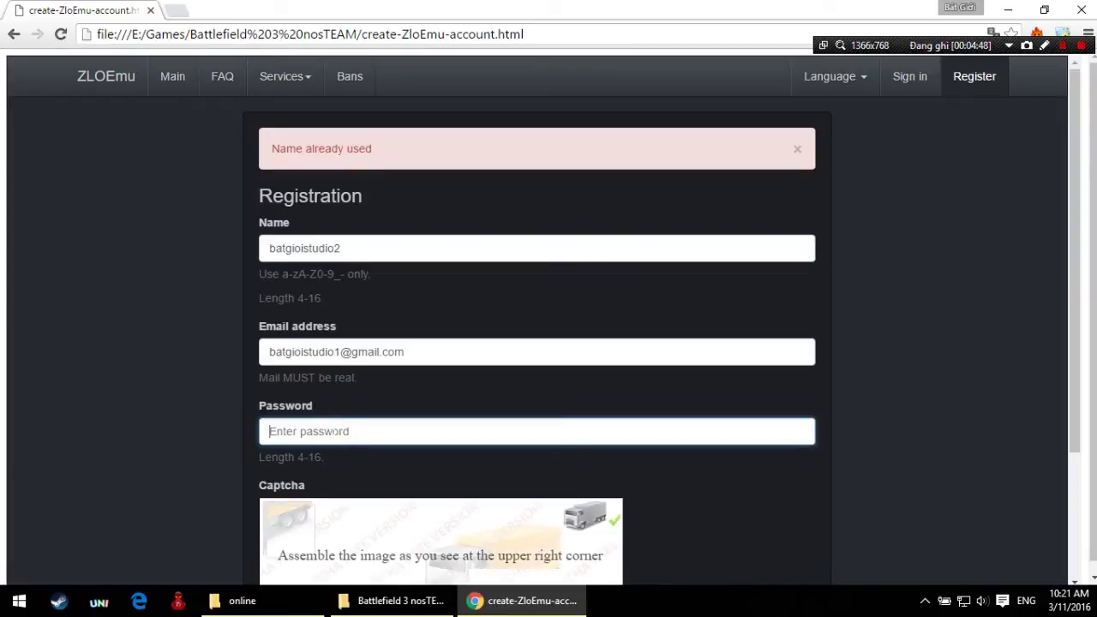
pyautogui.write('12')
# Step: Fit the KeyCaptcha piece onto the truck picture and submit the registration form
pyautogui.scroll(-2, 335, 439)
pyautogui.moveTo(278, 376); pyautogui.dragTo(553, 419)
pyautogui.click(566, 495)
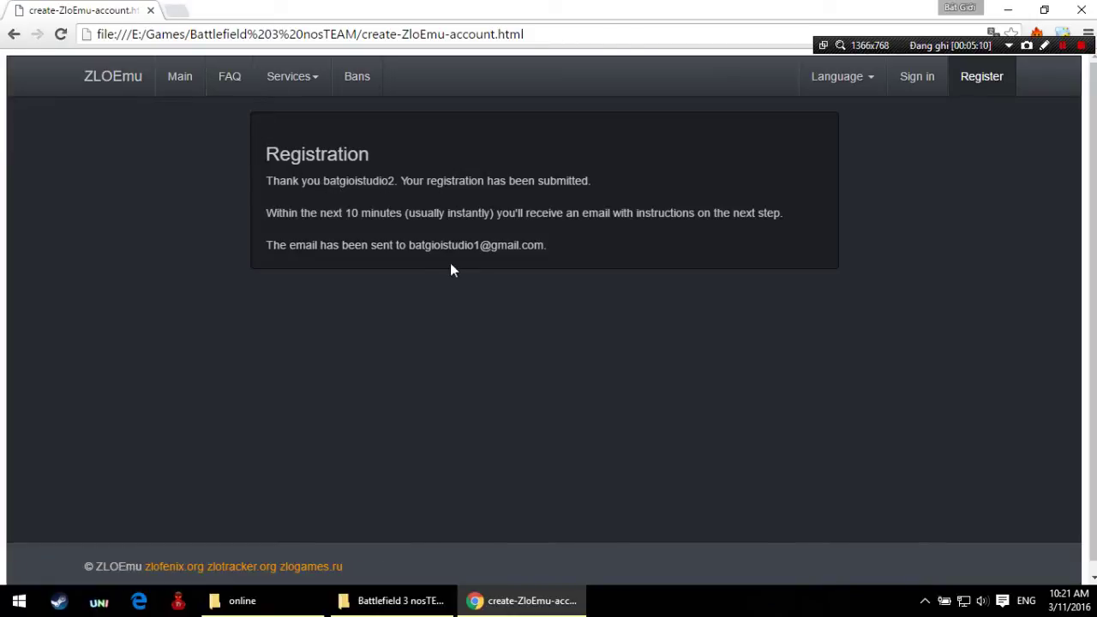
pyautogui.moveTo(410, 246); pyautogui.dragTo(546, 247)
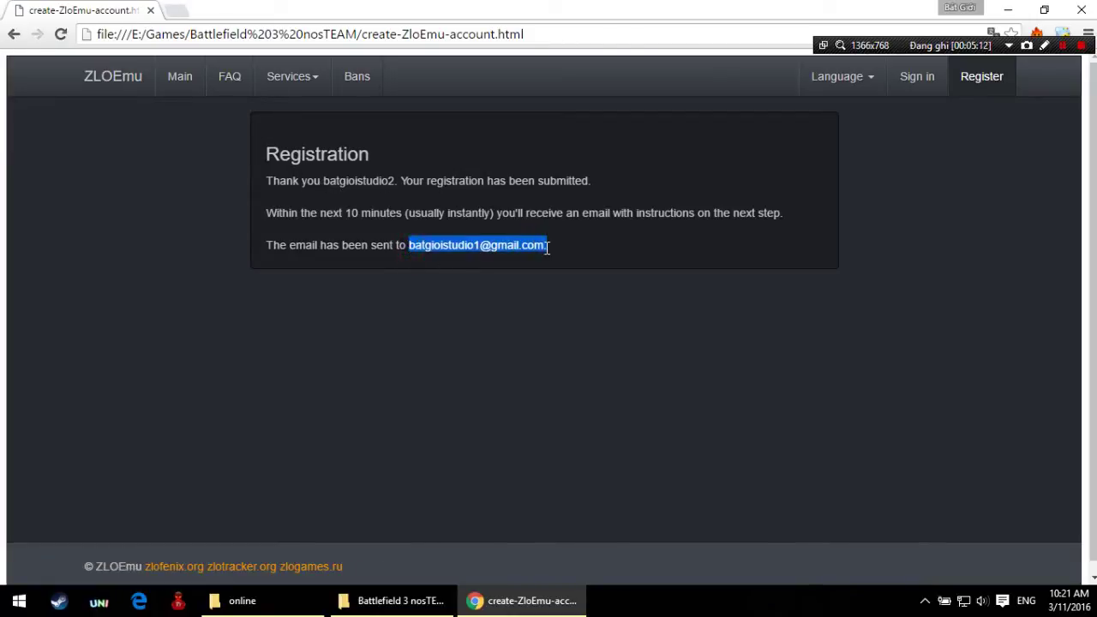
# Step: Open google.com in a new browser tab
pyautogui.click(175, 8)
pyautogui.write('google.com')
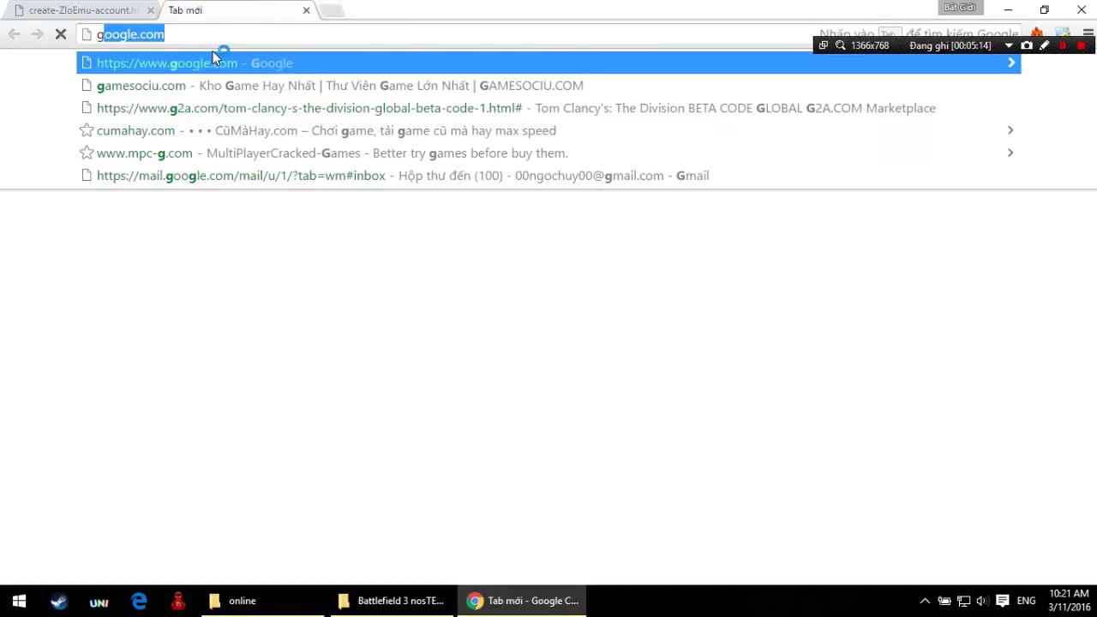
pyautogui.press('Return')
pyautogui.hotkey('ctrl', 'Tab')
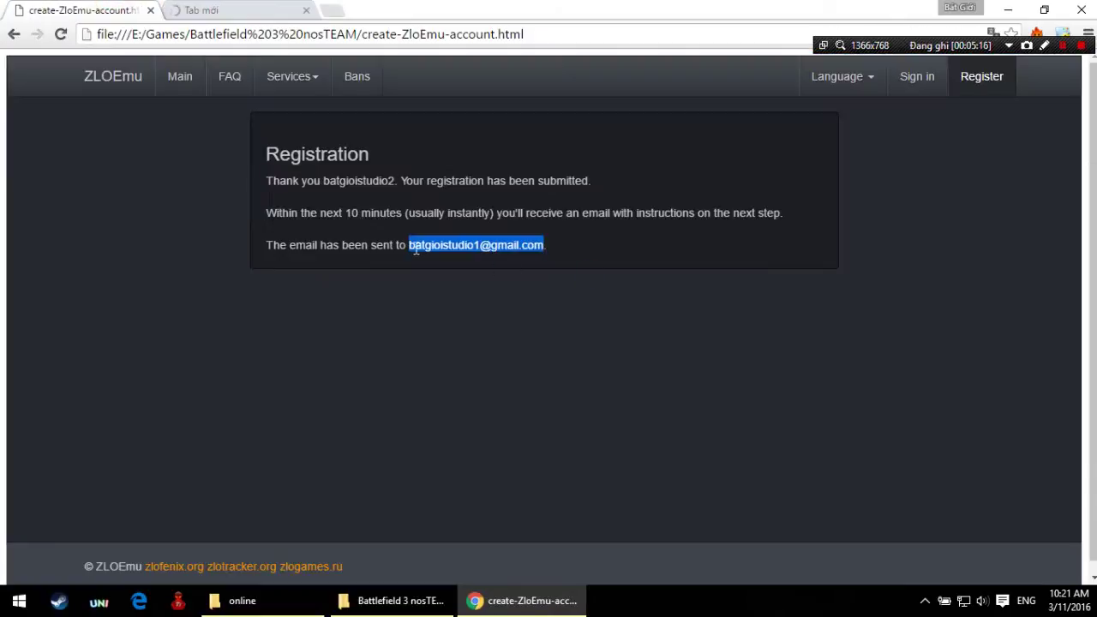
pyautogui.hotkey('ctrl', 'Tab')
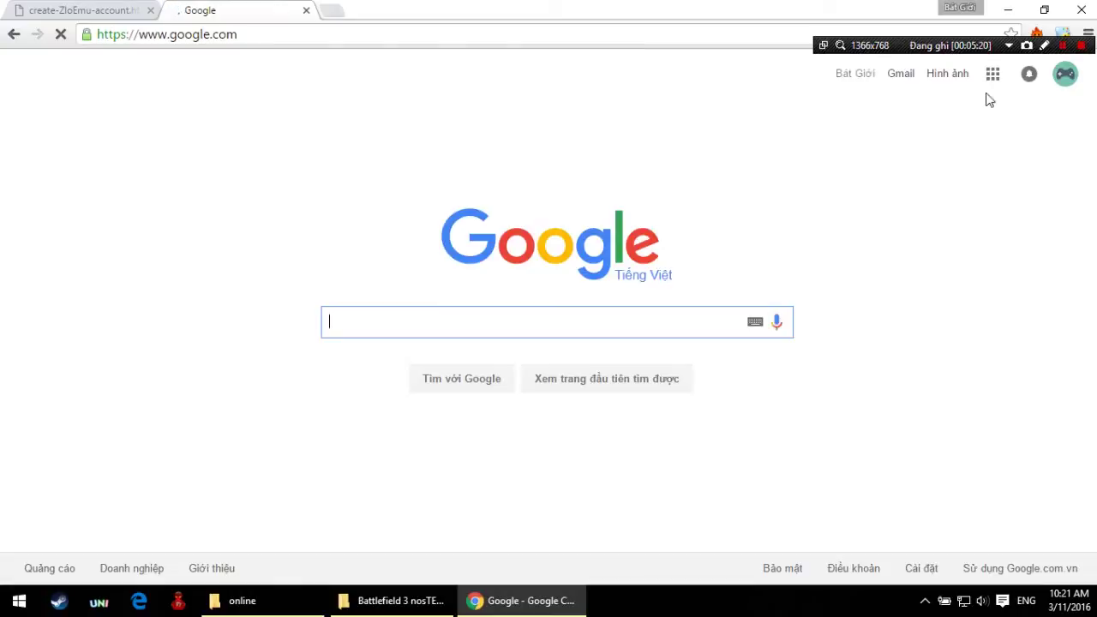
# Step: Add another Google account using the saved login and sign in with its password
pyautogui.click(1064, 76)
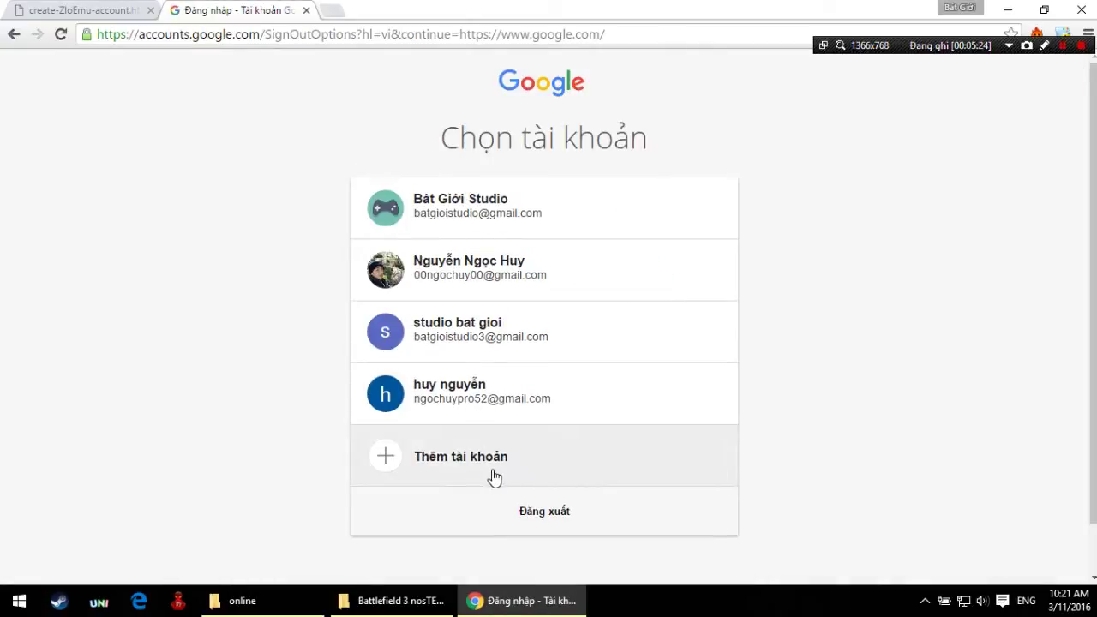
pyautogui.click(490, 467)
pyautogui.doubleClick(531, 295)
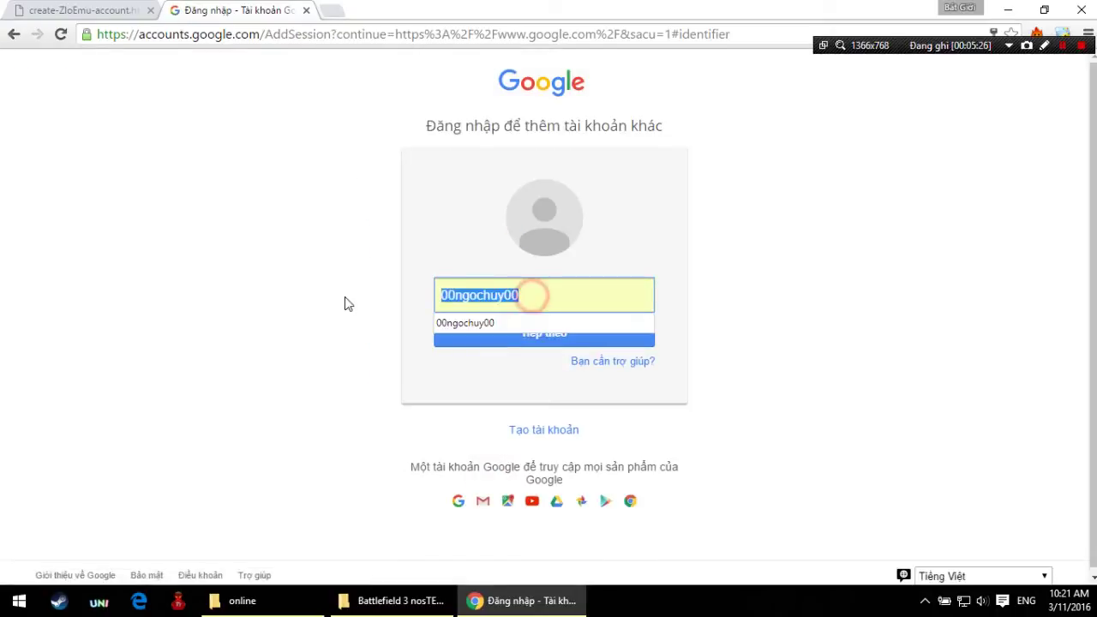
pyautogui.write('bat')
pyautogui.press('Down')
pyautogui.press('Down')
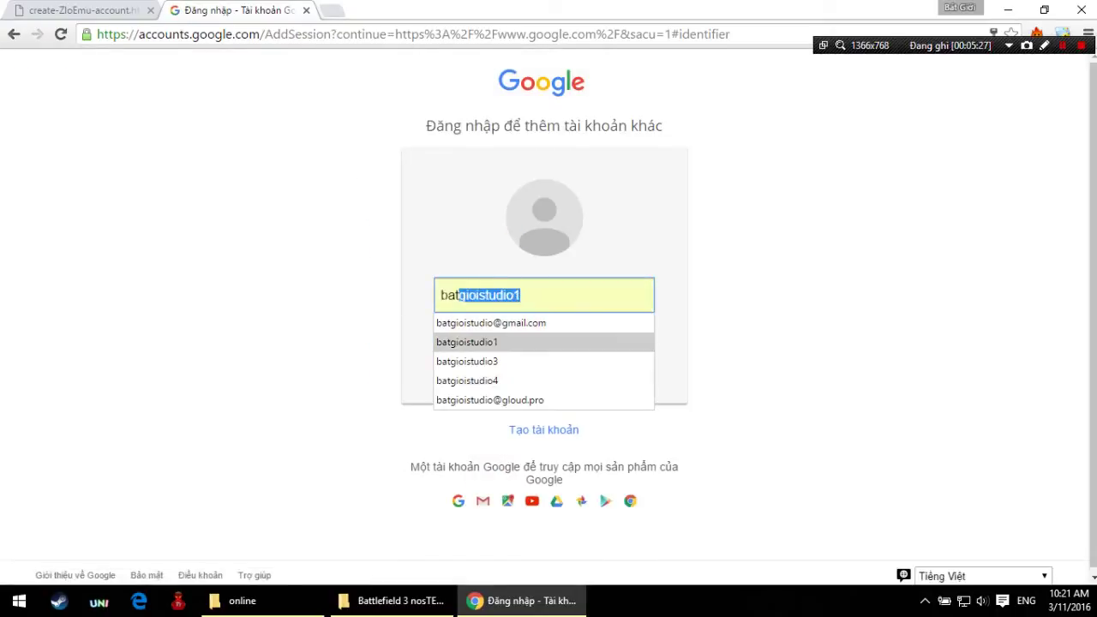
pyautogui.press('Return')
pyautogui.press('Return')
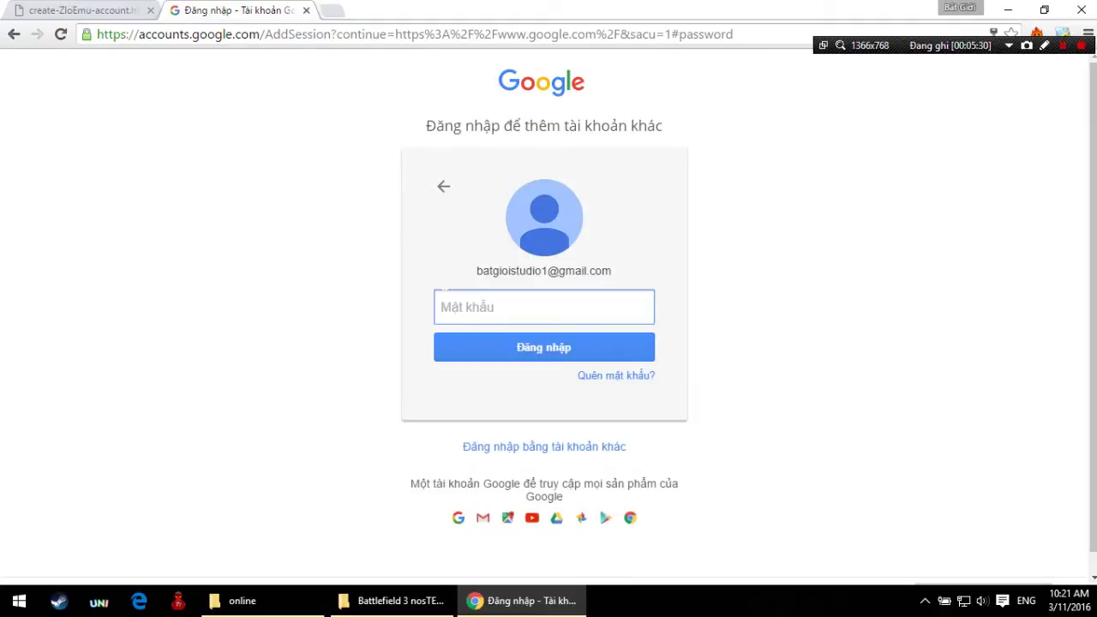
pyautogui.write('***********')
pyautogui.press('Return')
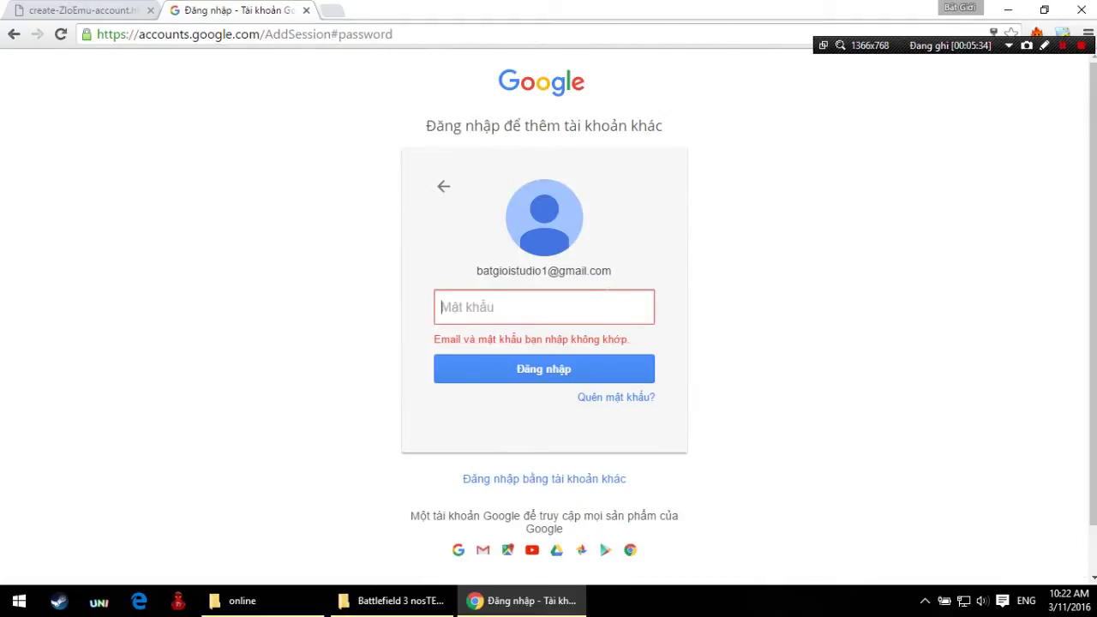
pyautogui.write('*************')
pyautogui.press('Return')
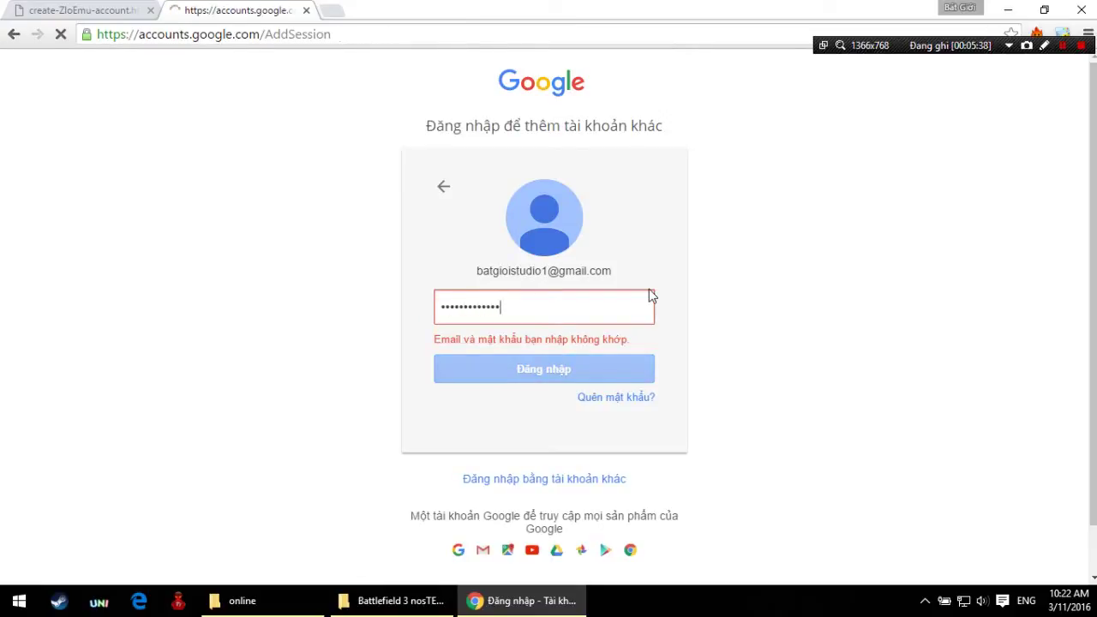
pyautogui.write('*****')
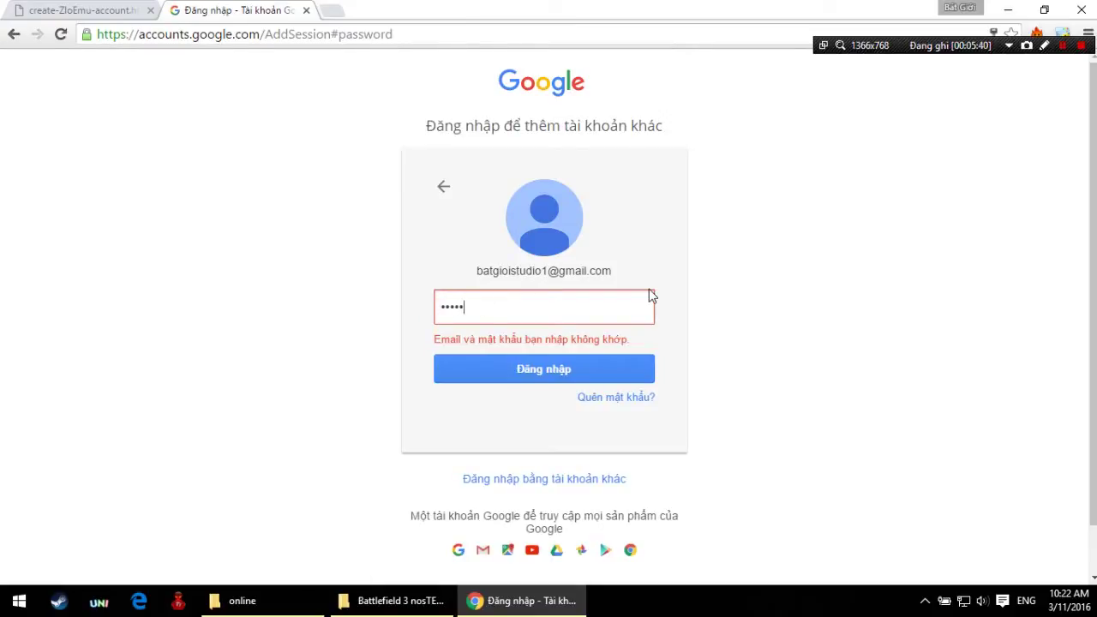
pyautogui.write('**********')
pyautogui.press('Return')
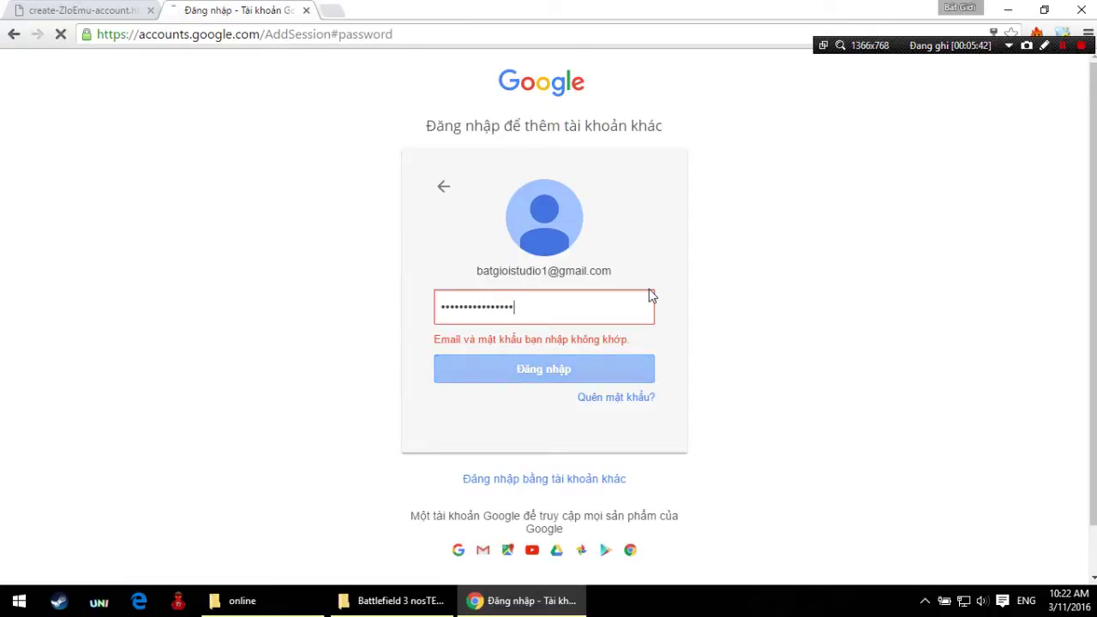
# Step: Open Gmail from the Google apps launcher
pyautogui.click(1062, 45)
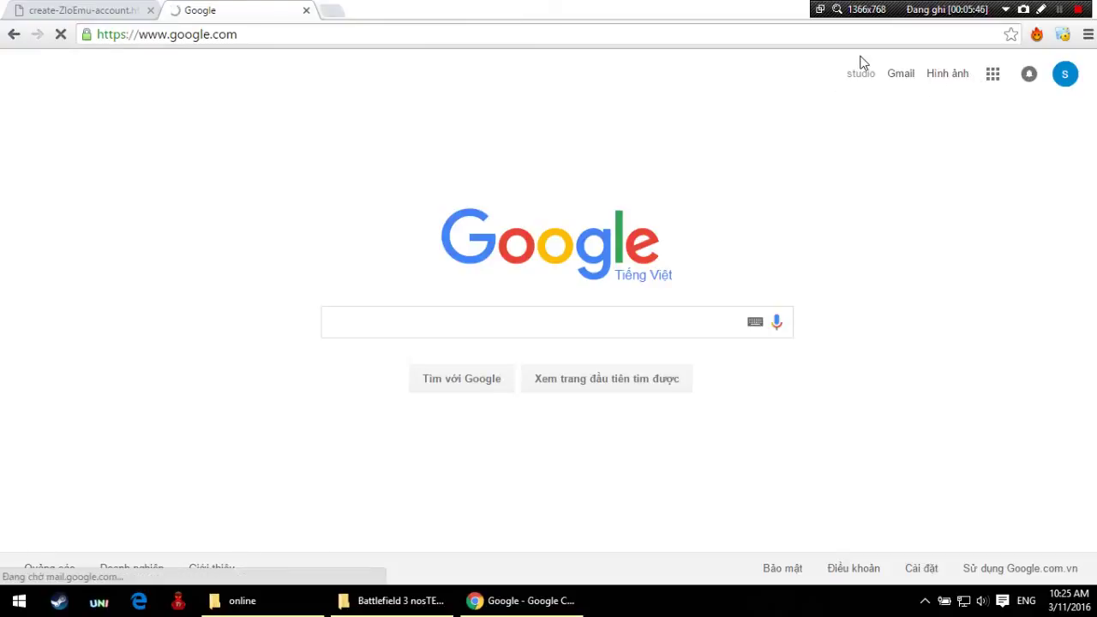
pyautogui.click(900, 74)
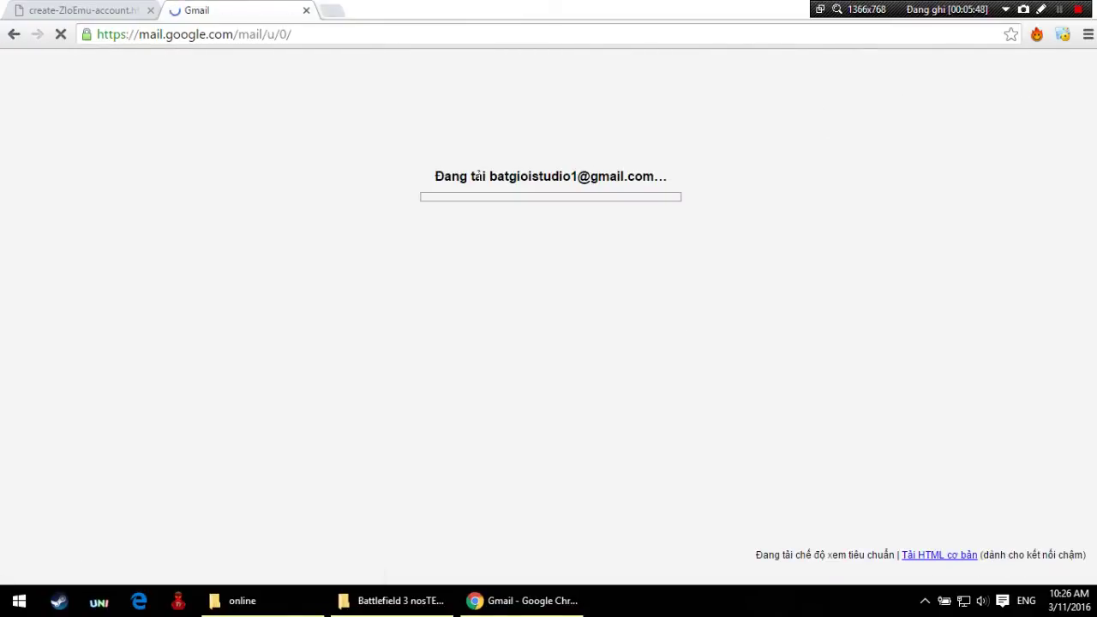
pyautogui.click(111, 9)
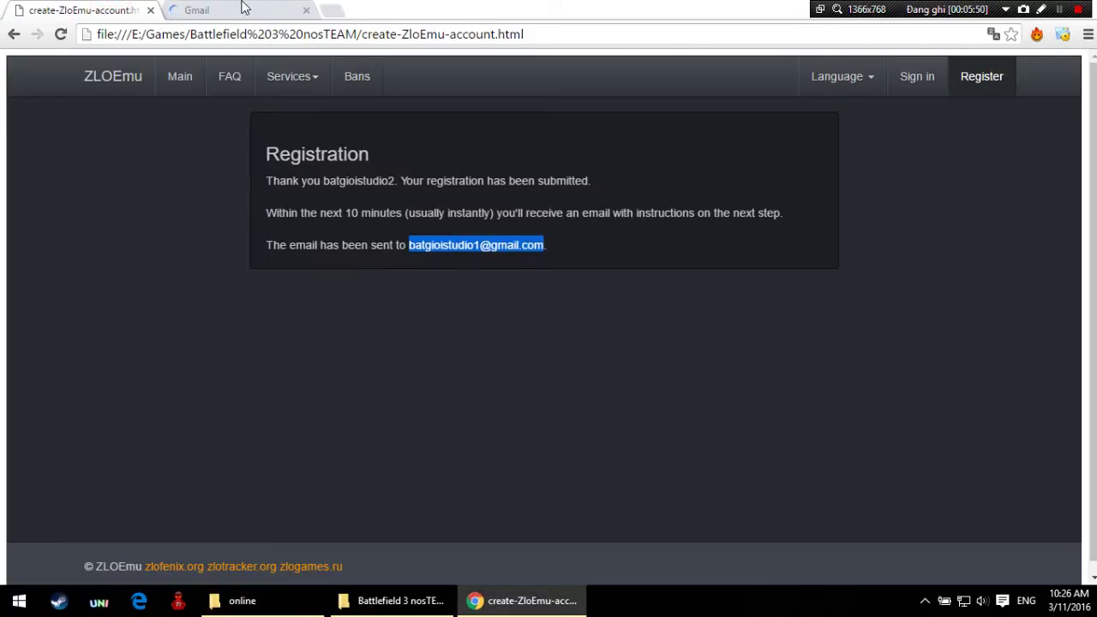
pyautogui.click(244, 7)
pyautogui.moveTo(445, 176); pyautogui.dragTo(725, 196)
pyautogui.click(724, 192)
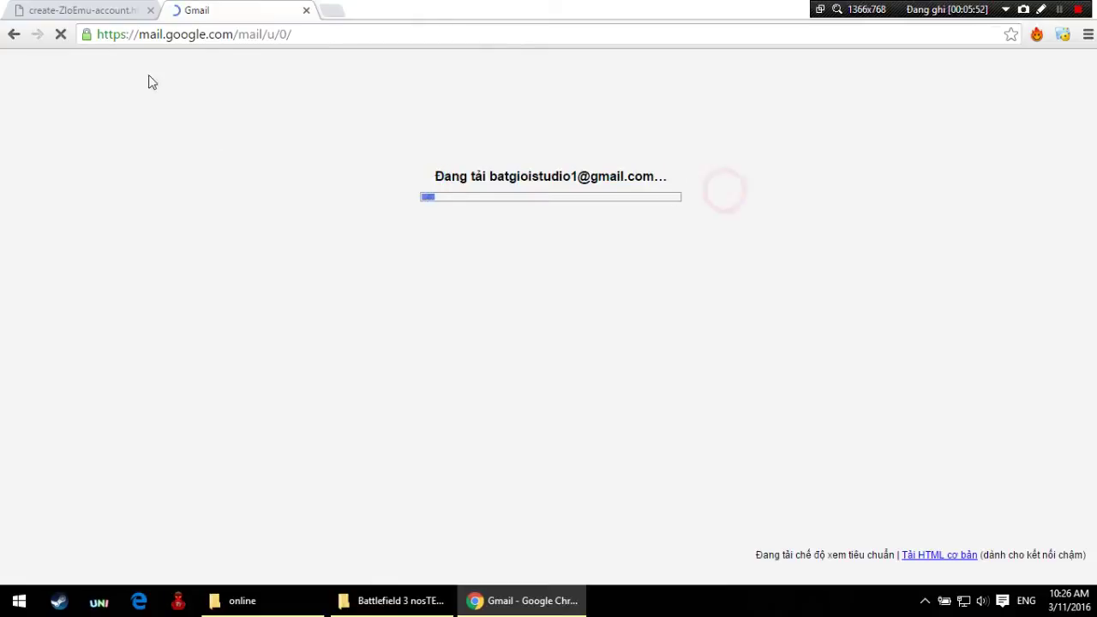
# Step: Switch between the registration confirmation page and the Gmail tab until the inbox loads
pyautogui.click(111, 8)
pyautogui.click(248, 8)
pyautogui.click(414, 175)
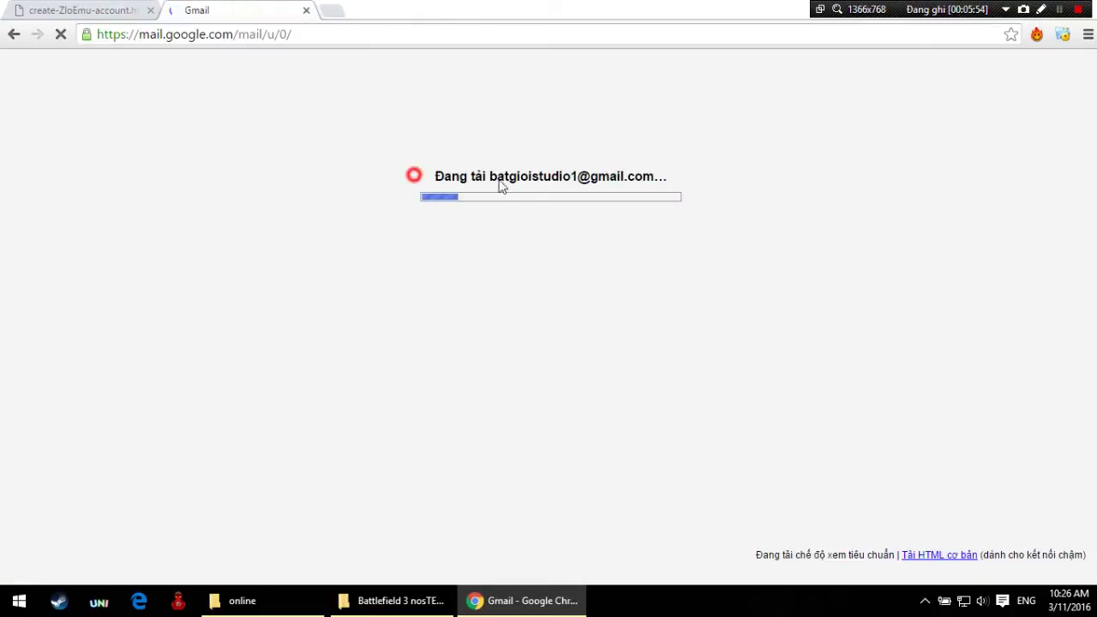
pyautogui.moveTo(501, 186); pyautogui.dragTo(693, 178)
pyautogui.click(692, 176)
pyautogui.click(111, 8)
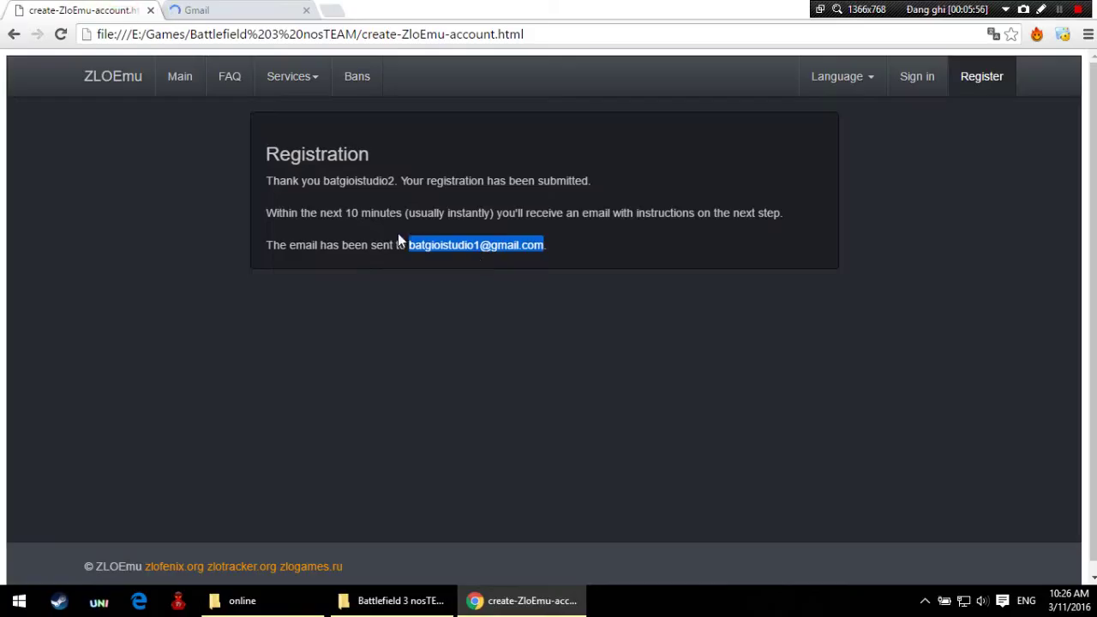
pyautogui.click(357, 189)
pyautogui.click(231, 9)
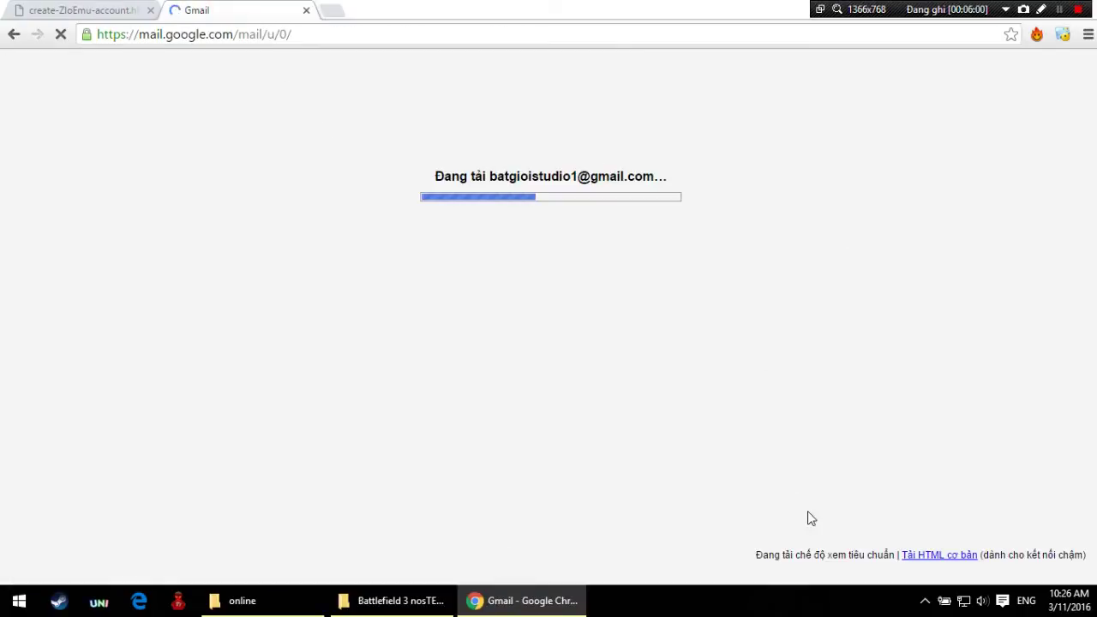
pyautogui.click(118, 5)
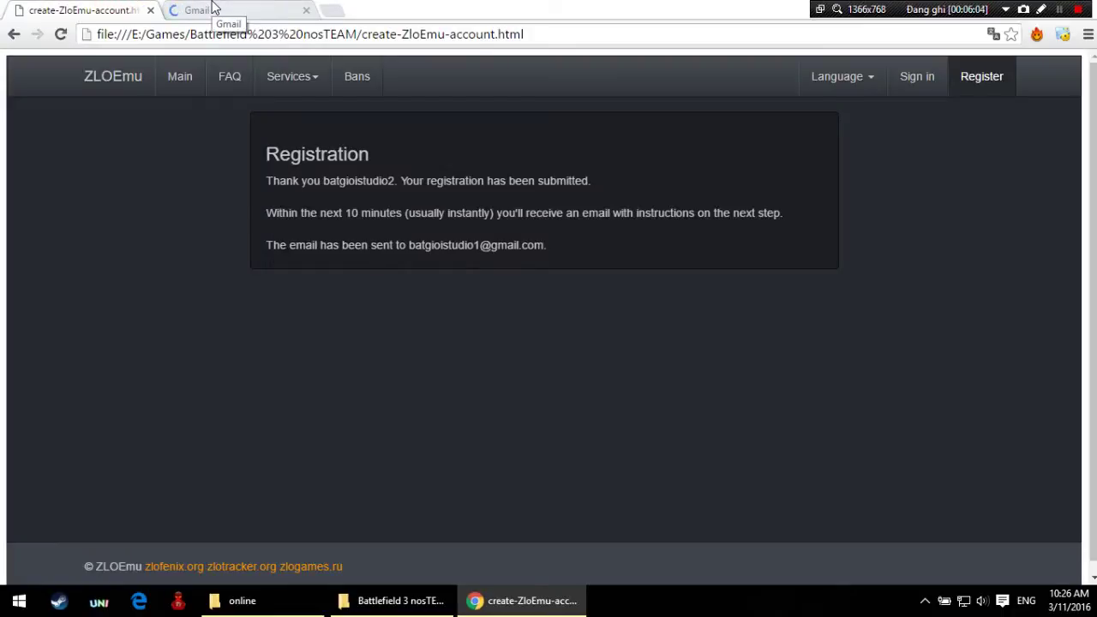
pyautogui.click(214, 9)
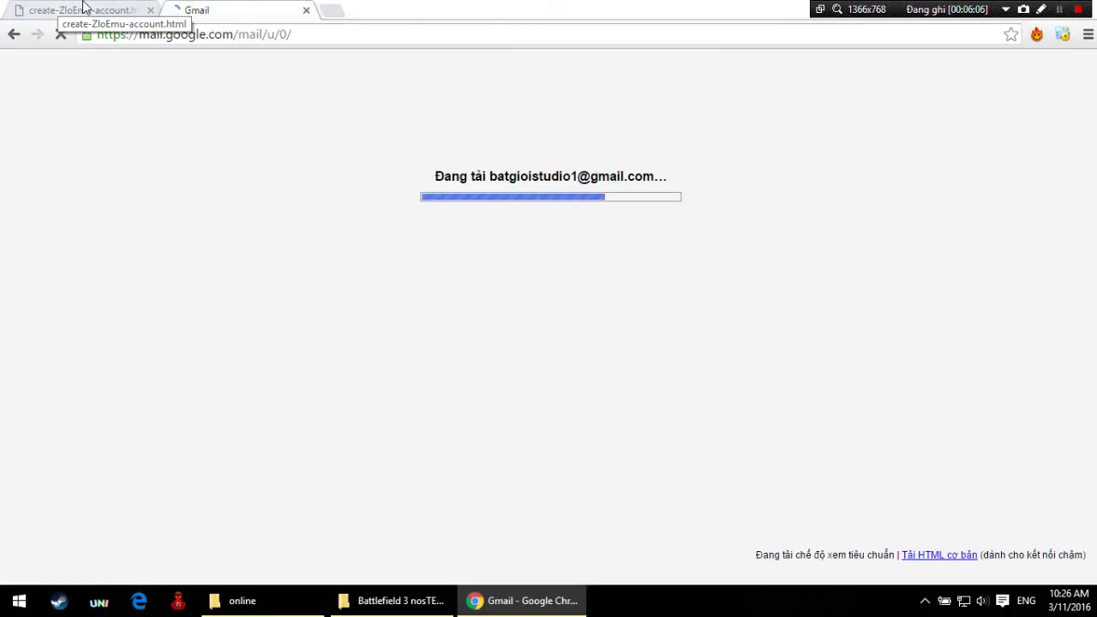
pyautogui.click(89, 7)
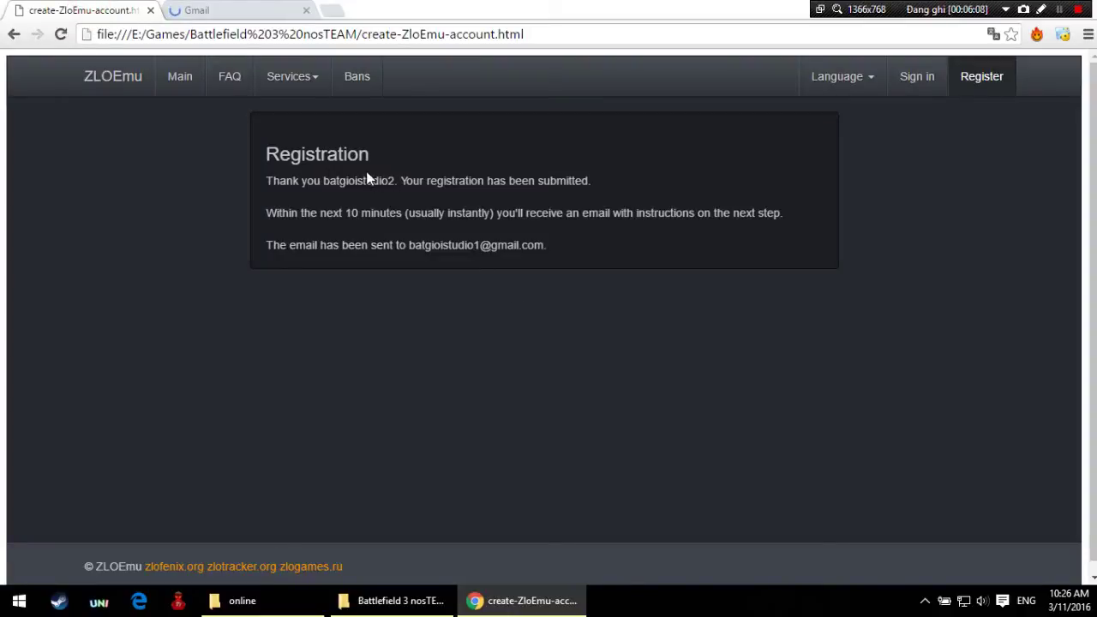
pyautogui.moveTo(327, 182); pyautogui.dragTo(426, 201)
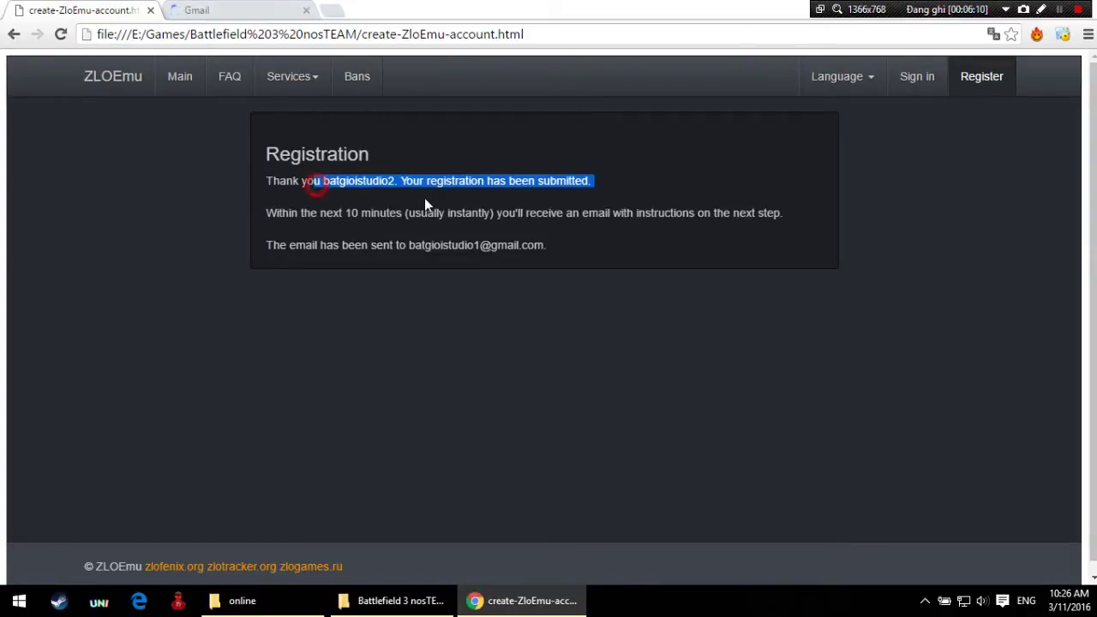
pyautogui.click(426, 202)
pyautogui.click(211, 9)
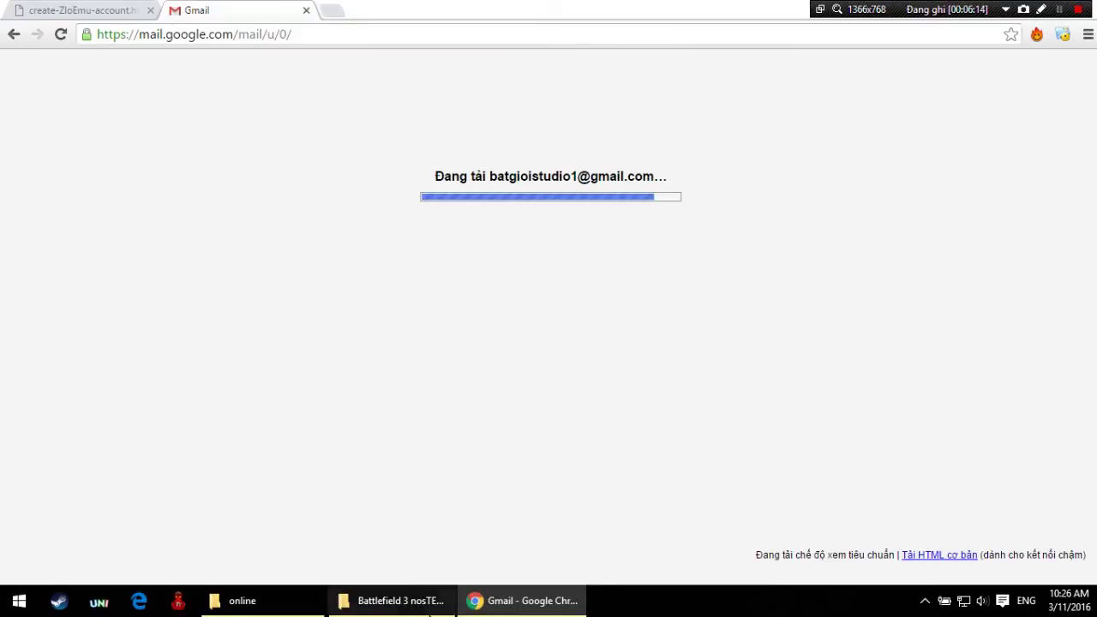
pyautogui.click(394, 601)
pyautogui.click(394, 600)
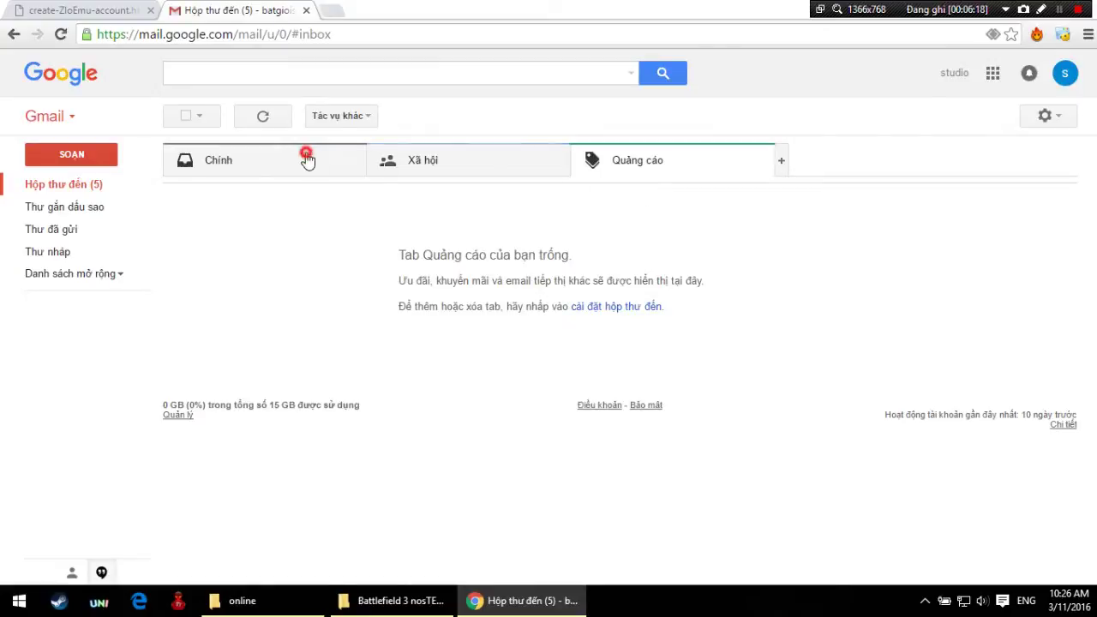
# Step: Open the ZLOEMU registration e-mail from the Primary inbox
pyautogui.click(306, 159)
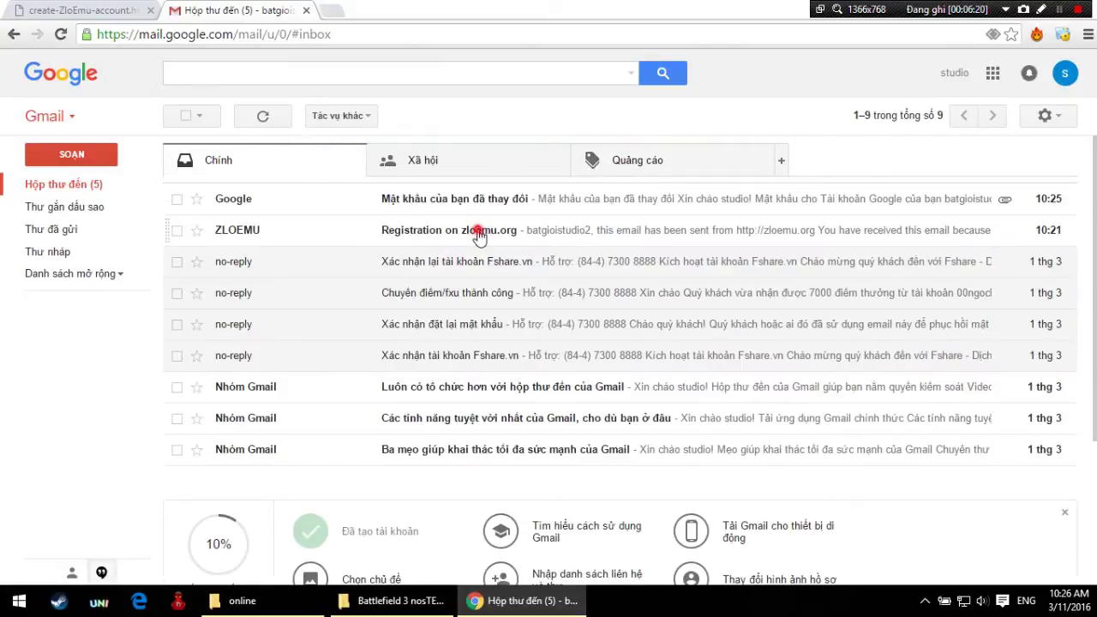
pyautogui.click(445, 232)
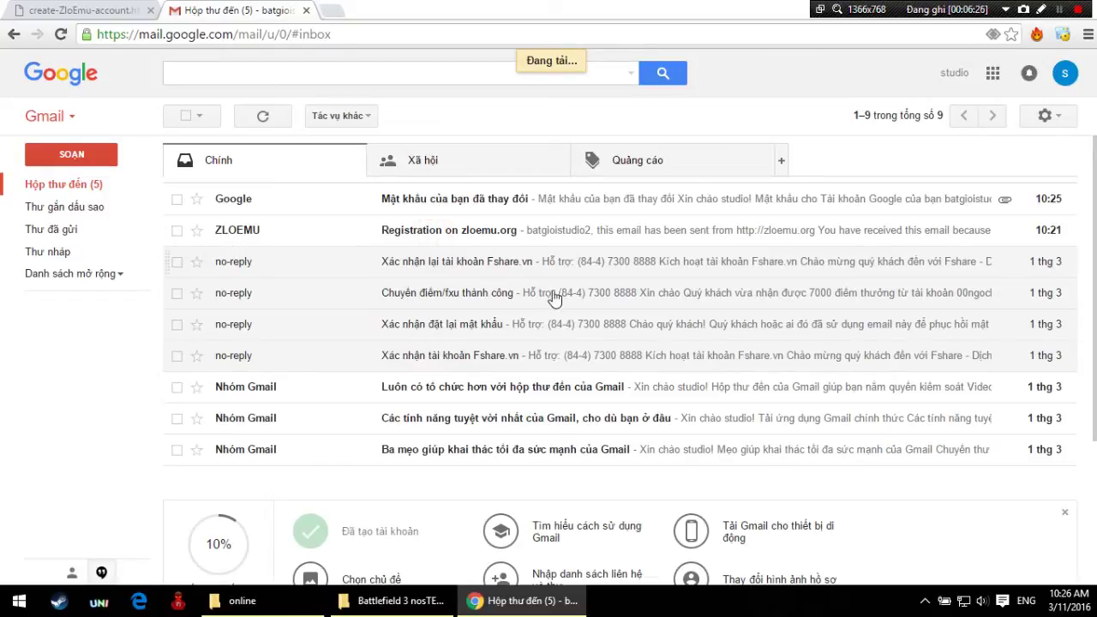
pyautogui.scroll(-2, 544, 283)
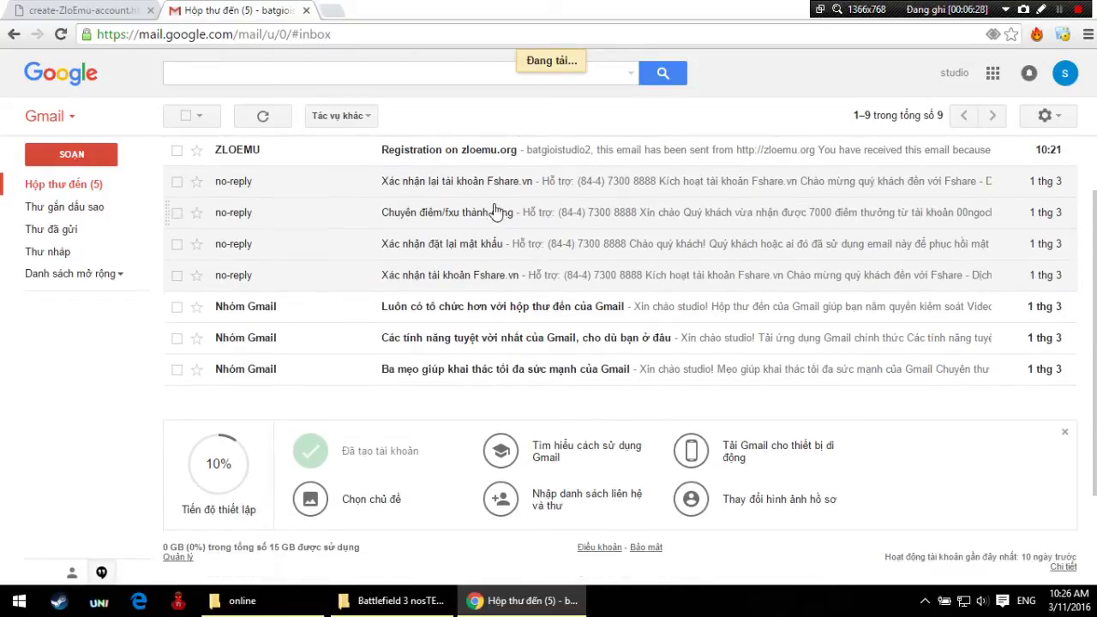
pyautogui.scroll(2, 450, 180)
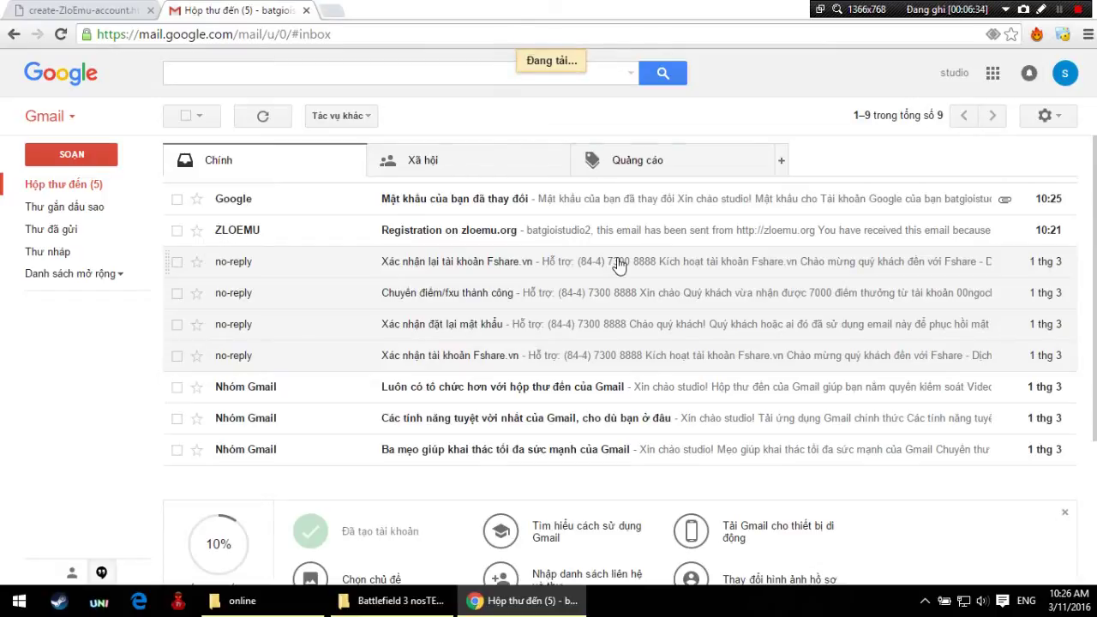
# Step: Reopen and reload the registration e-mail, then follow its account activation link
pyautogui.click(90, 10)
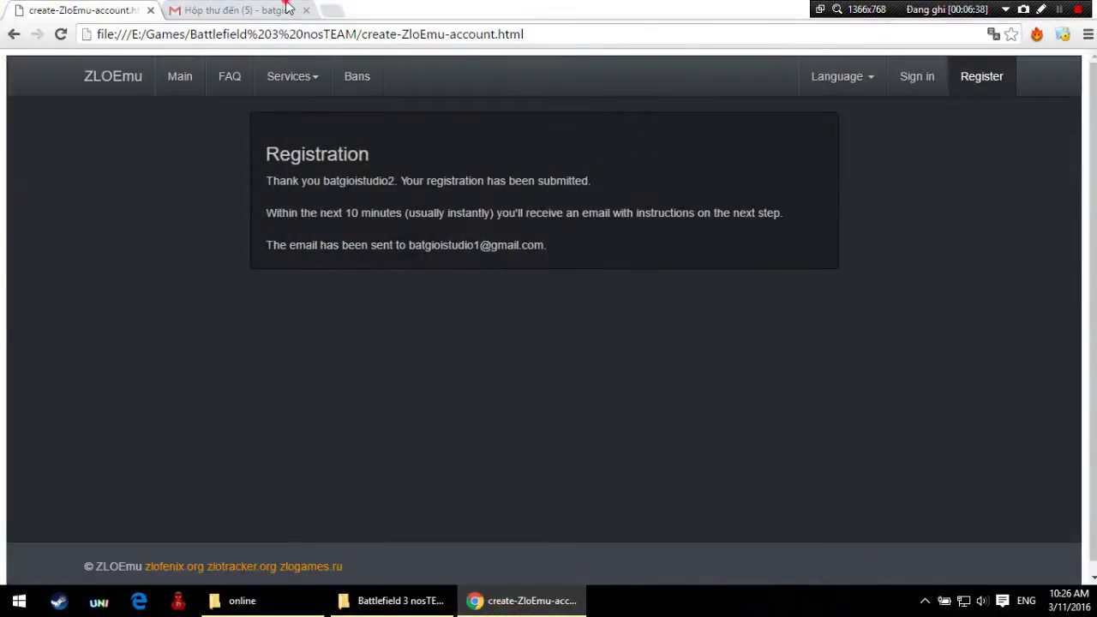
pyautogui.click(231, 11)
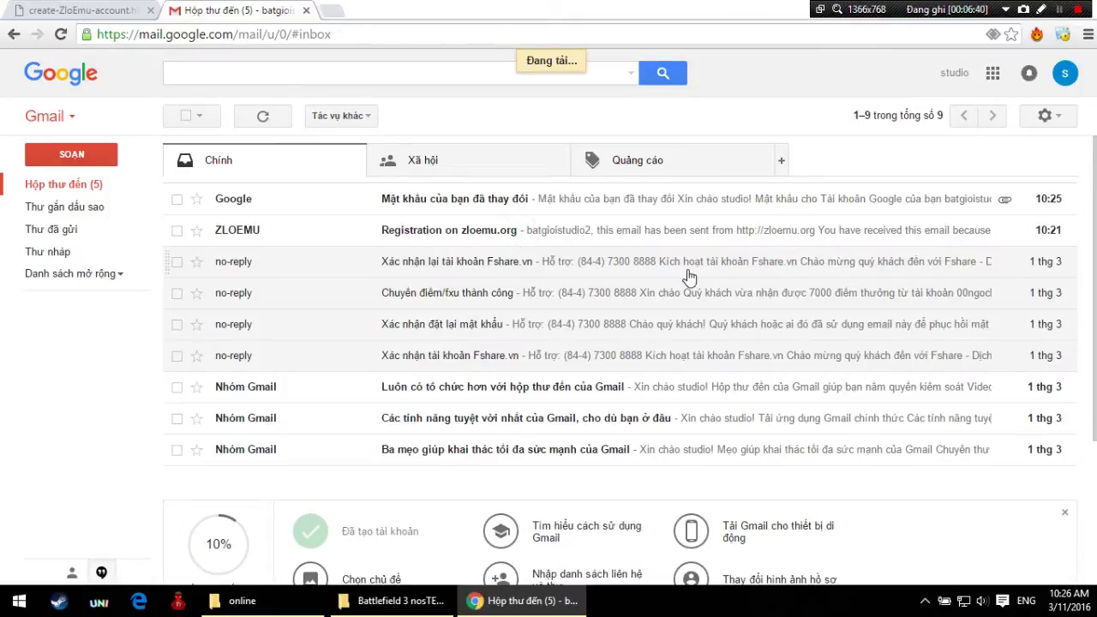
pyautogui.click(924, 602)
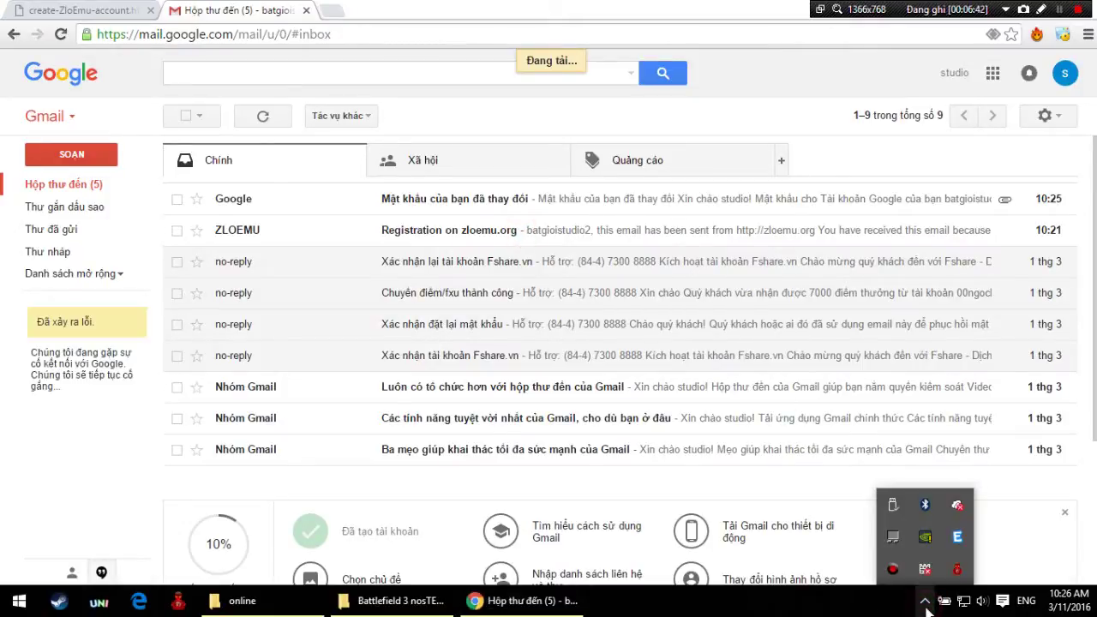
pyautogui.click(925, 607)
pyautogui.click(514, 229)
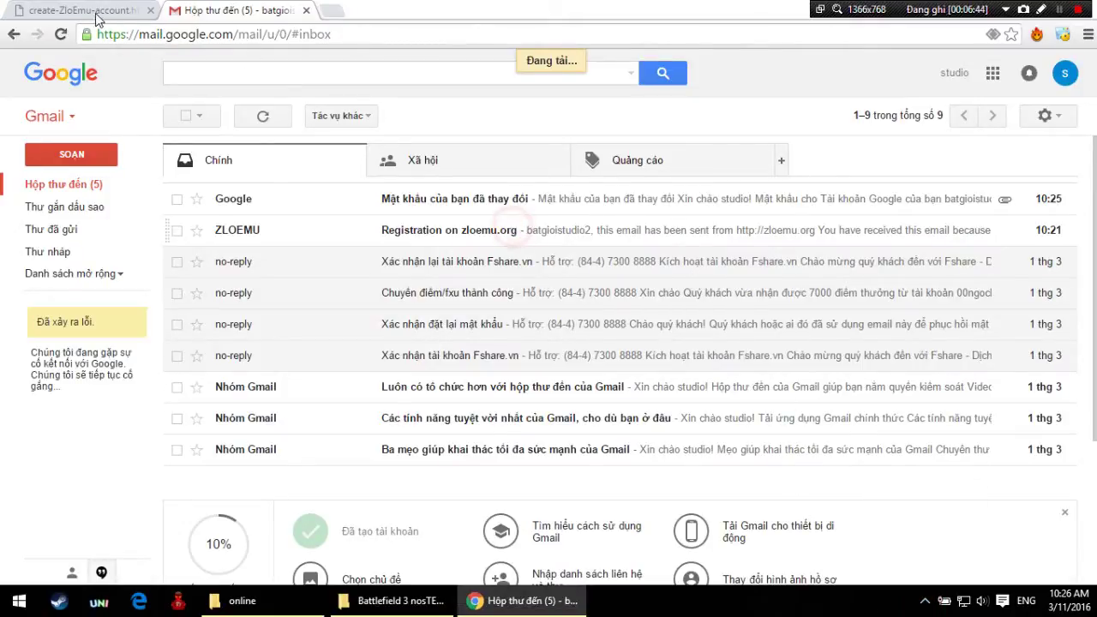
pyautogui.click(61, 34)
pyautogui.scroll(-3, 214, 215)
pyautogui.scroll(3, 215, 214)
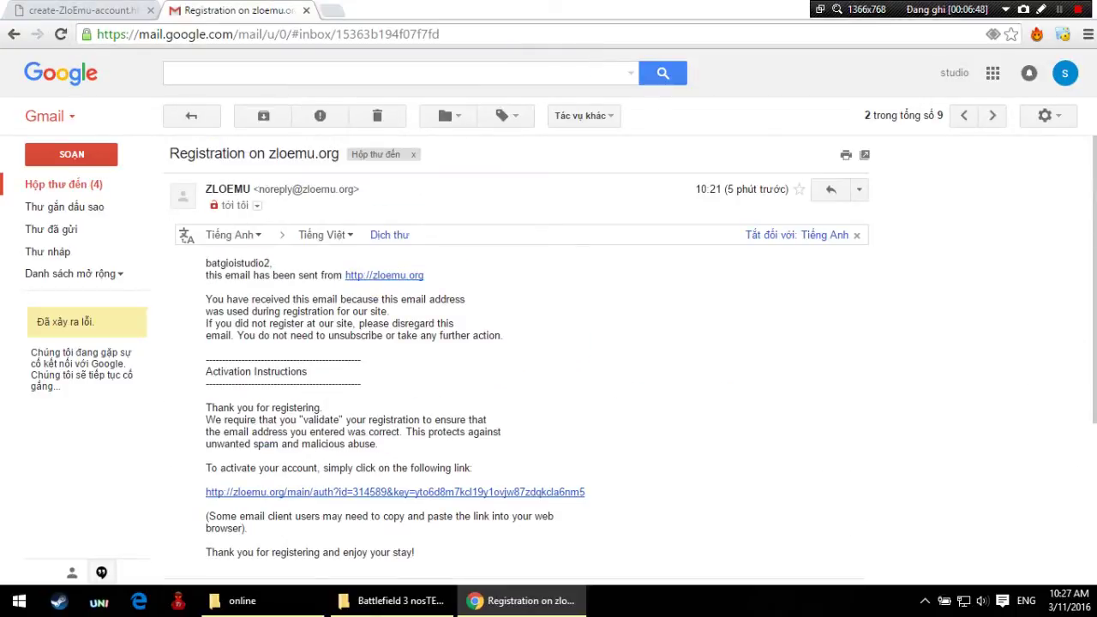
pyautogui.scroll(-1, 474, 386)
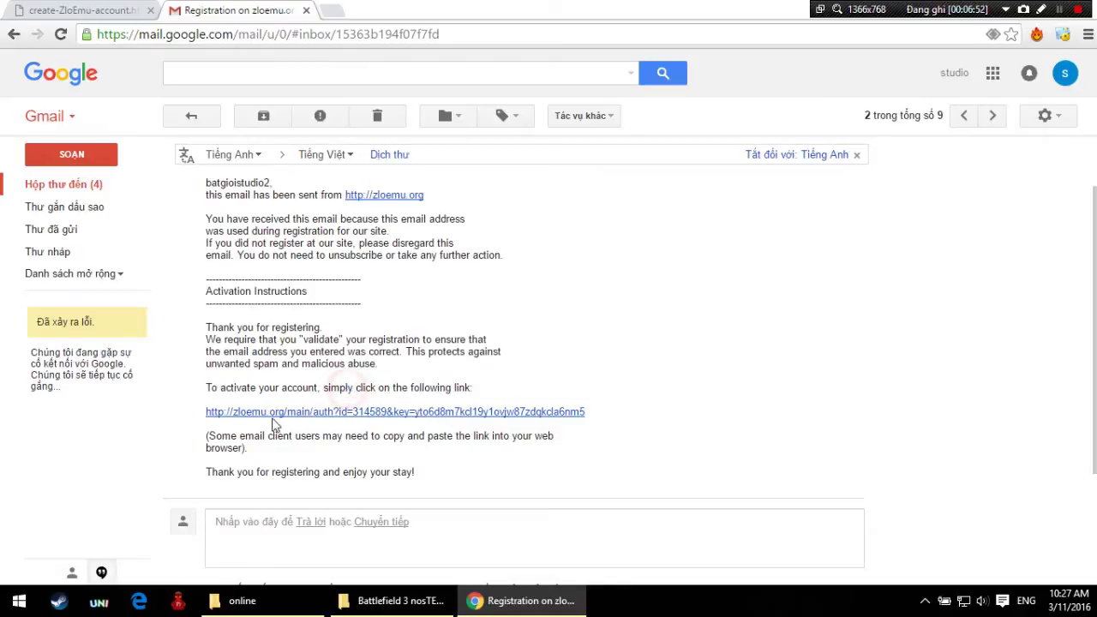
pyautogui.click(430, 416)
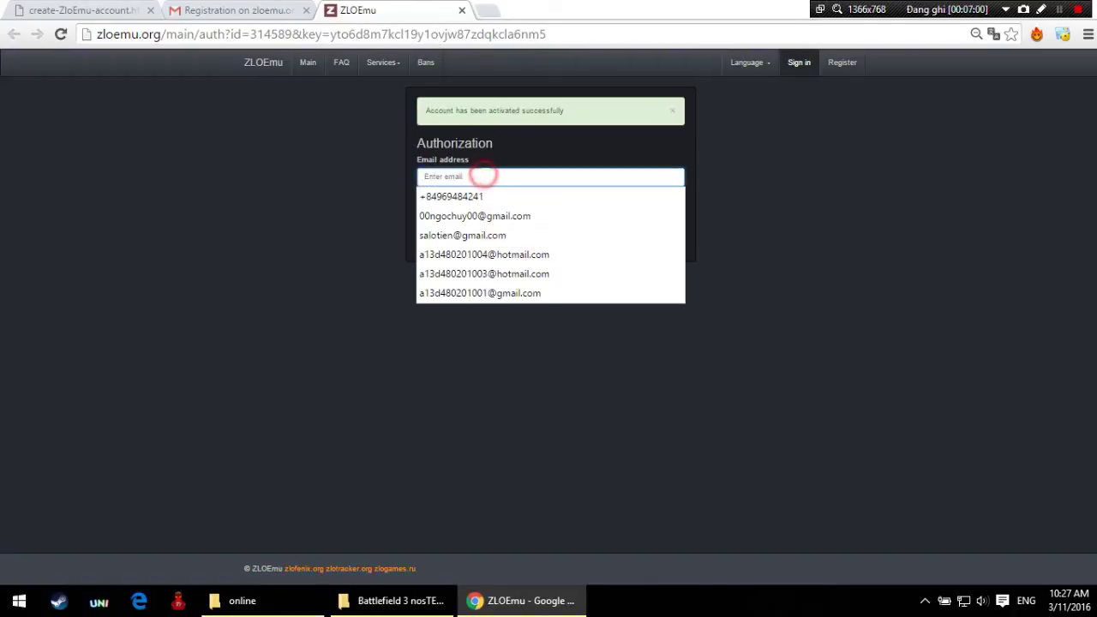
# Step: Fill the ZLOEmu Authorization form with the registered e-mail address and submit it twice
pyautogui.write('ba')
pyautogui.click(490, 196)
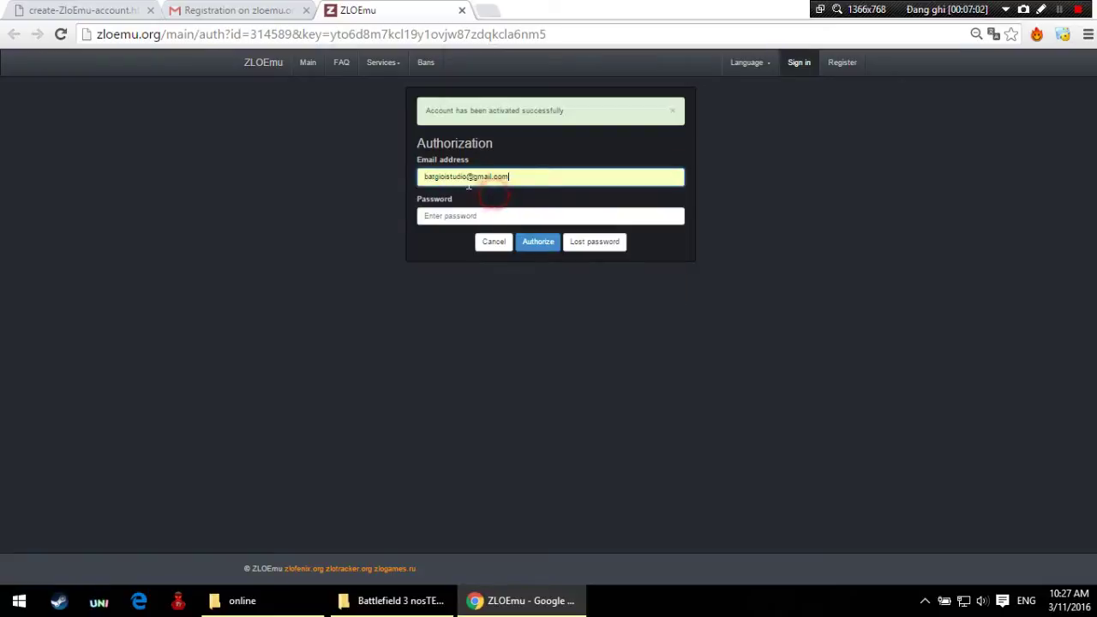
pyautogui.click(472, 176)
pyautogui.write('!')
pyautogui.press('BackSpace')
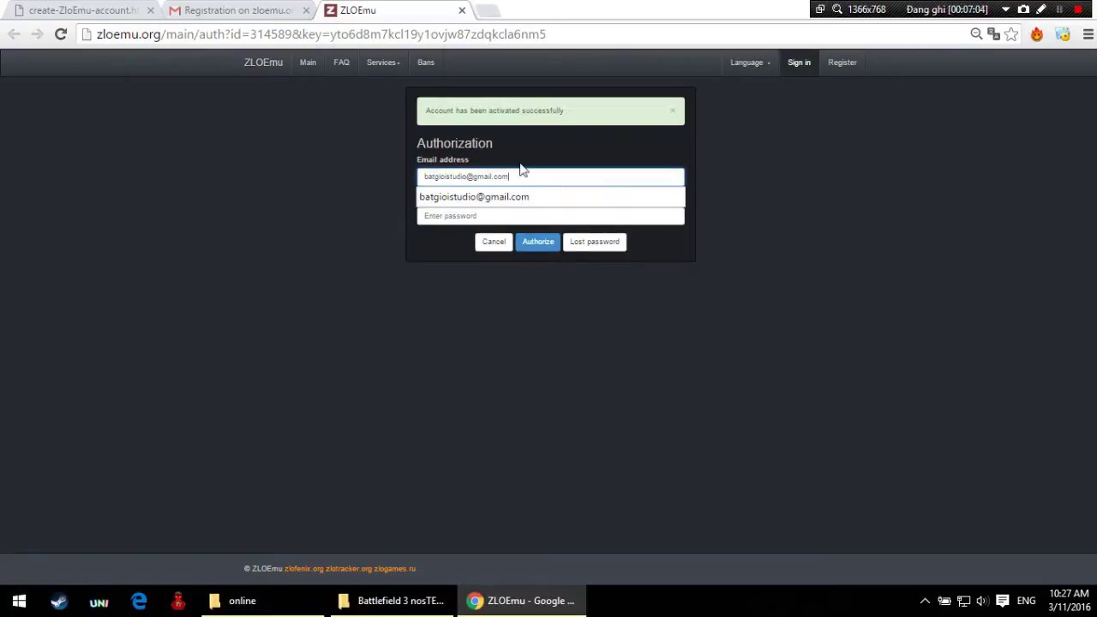
pyautogui.write('!')
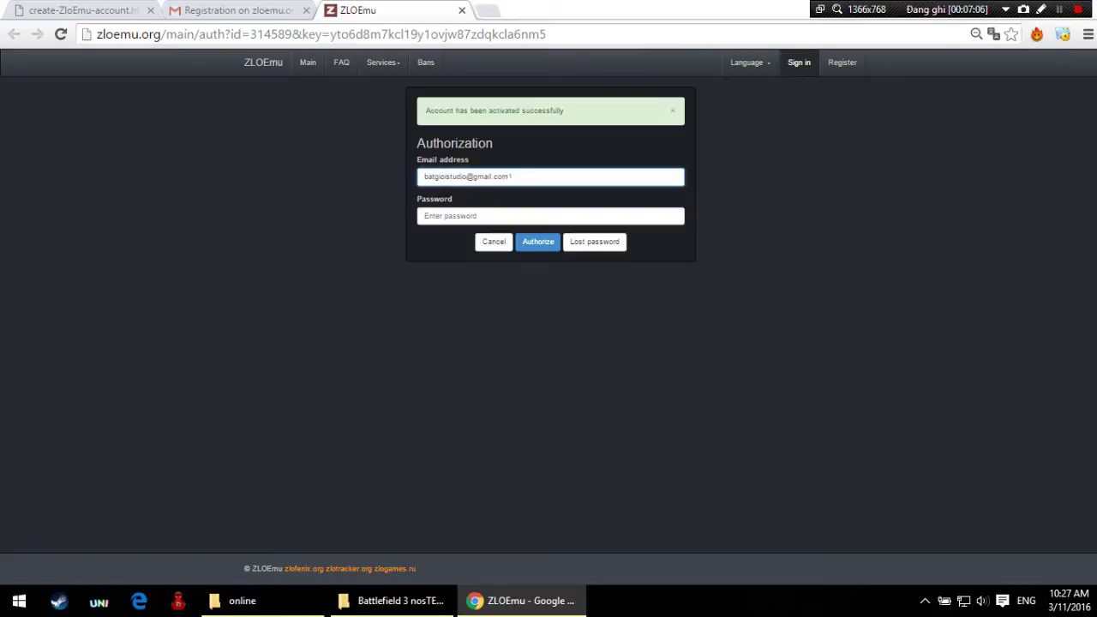
pyautogui.press('BackSpace')
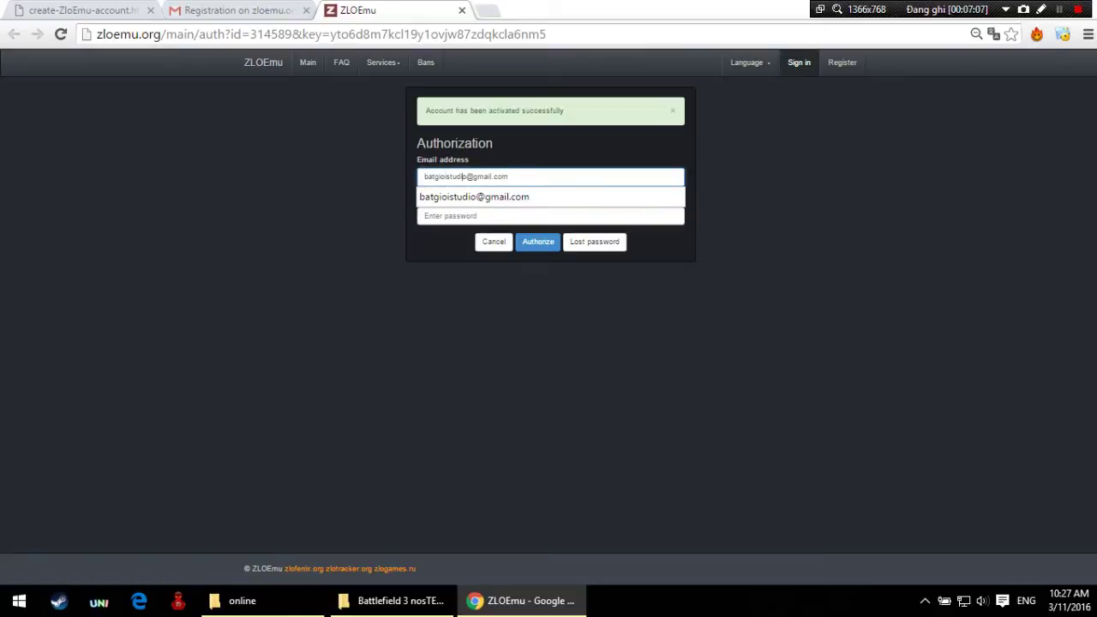
pyautogui.click(469, 177)
pyautogui.write('1')
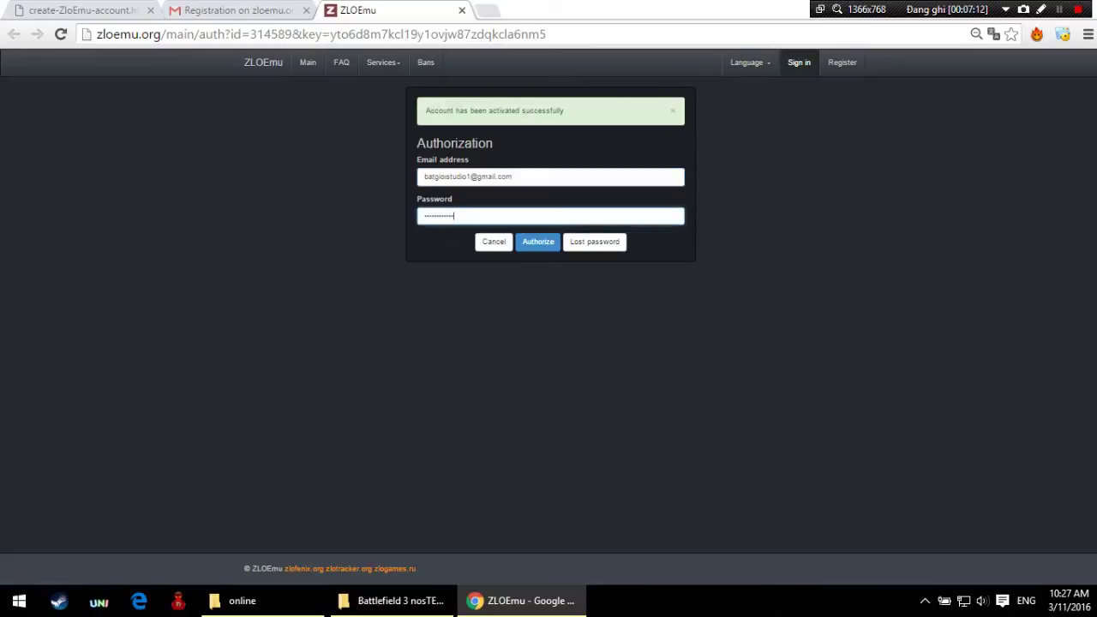
pyautogui.press('Return')
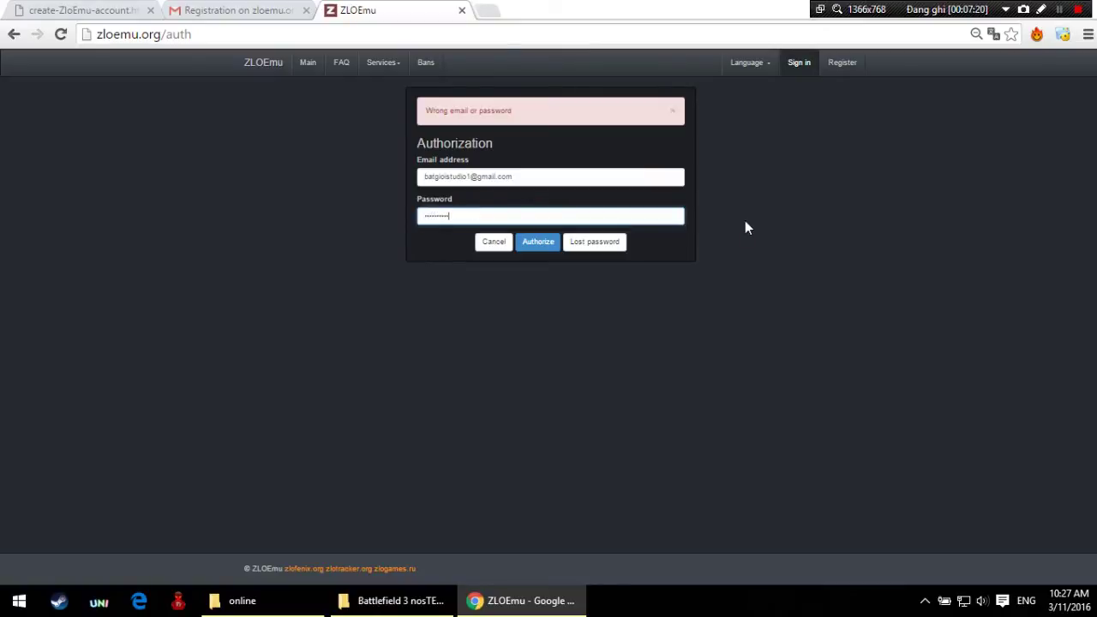
pyautogui.press('Return')
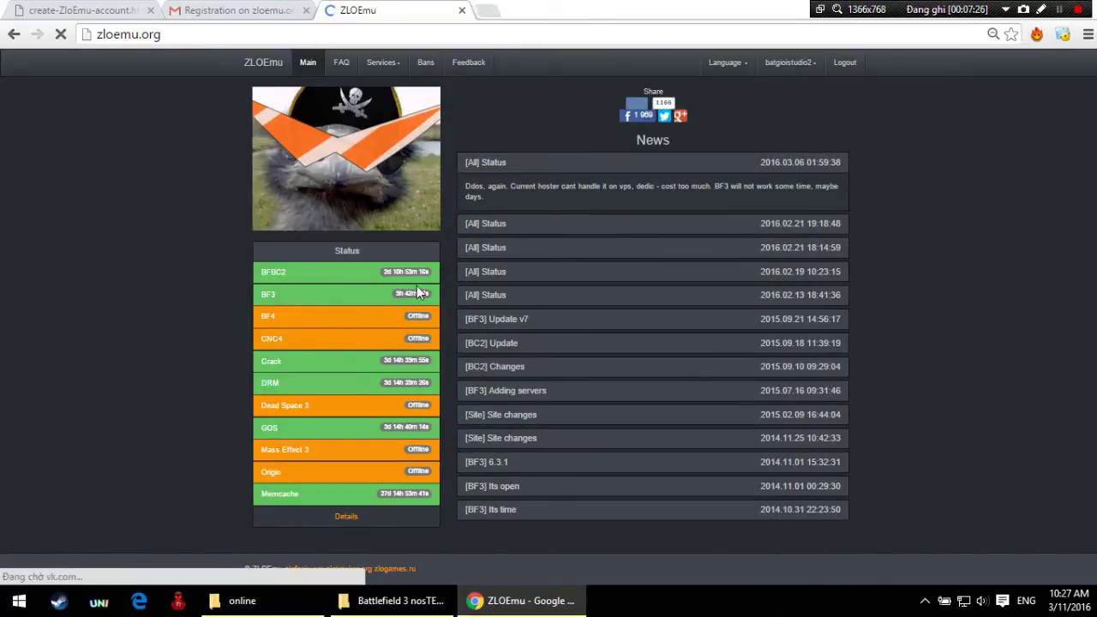
# Step: Dismiss Chrome's save-password prompt and bring the nosTEAM and online folder windows forward
pyautogui.click(403, 601)
pyautogui.click(402, 600)
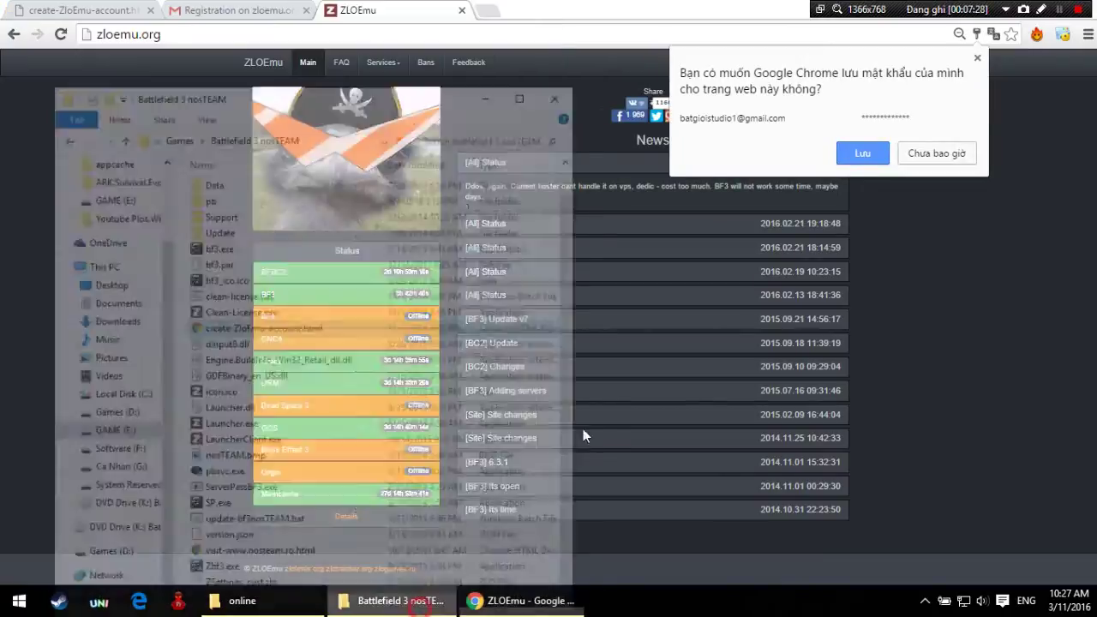
pyautogui.click(977, 60)
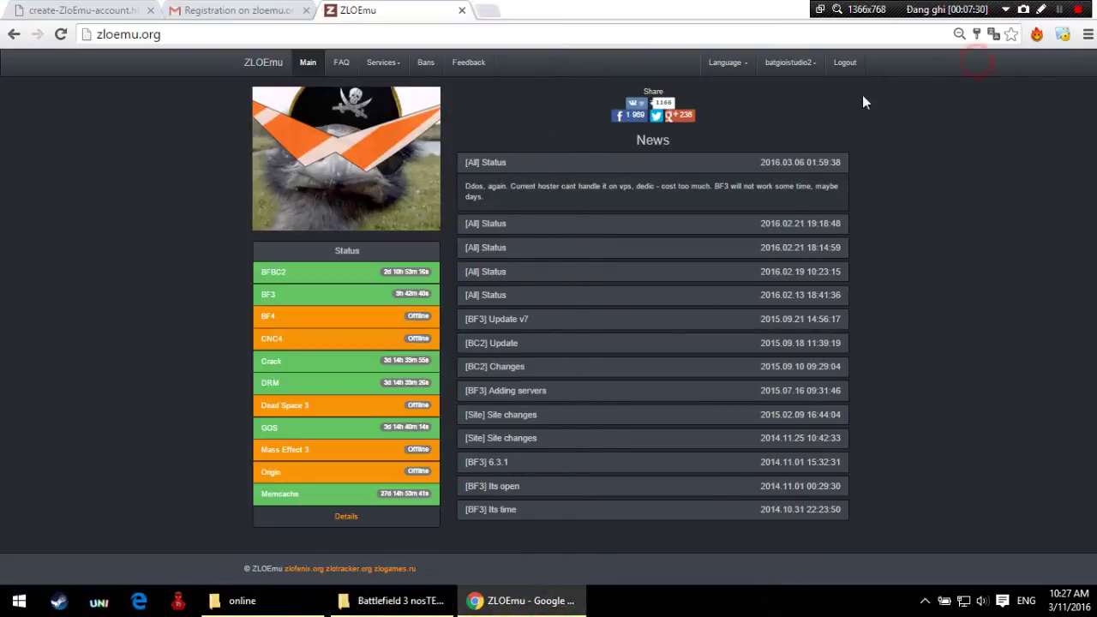
pyautogui.click(236, 613)
# Step: Extract Gameclient.zip into its own Gameclient folder using WinRAR's default destination
pyautogui.click(381, 609)
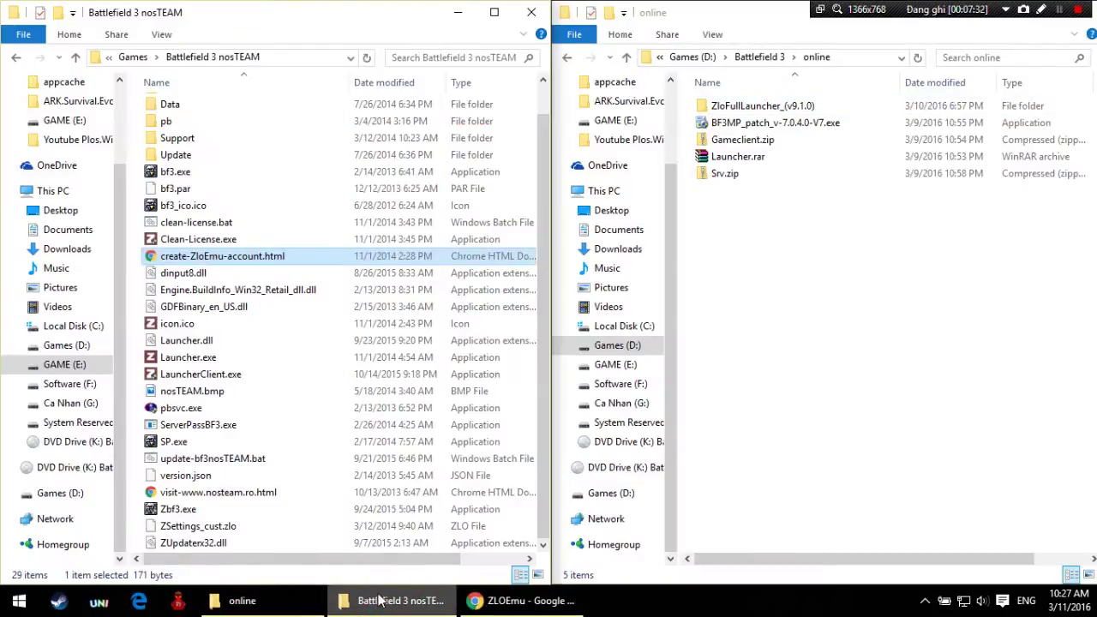
pyautogui.click(735, 155)
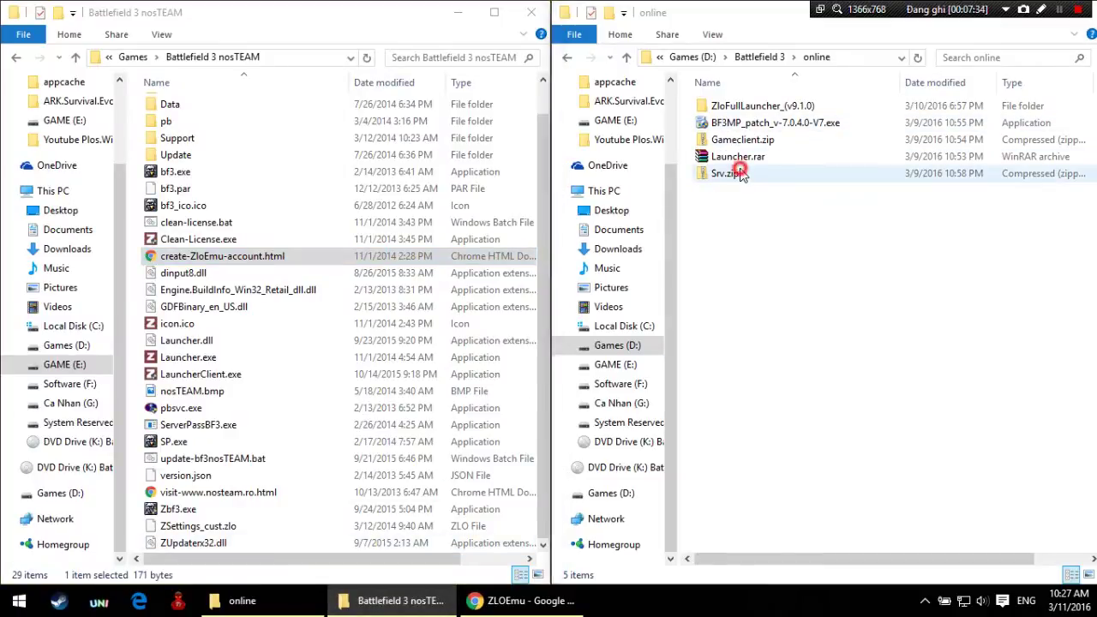
pyautogui.click(760, 221)
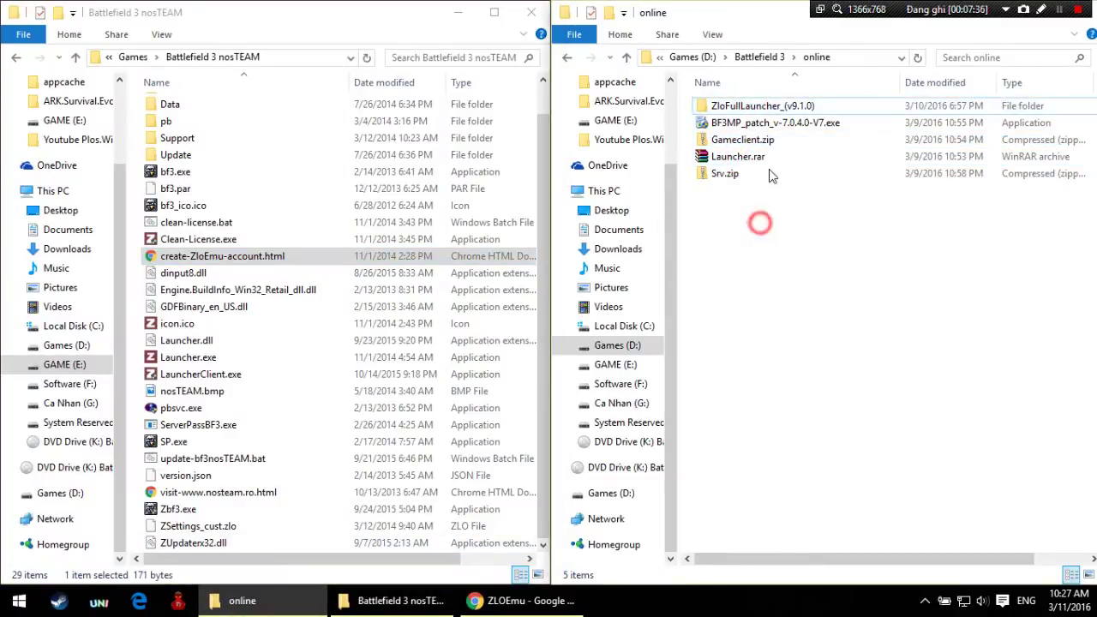
pyautogui.click(754, 140)
pyautogui.rightClick(757, 140)
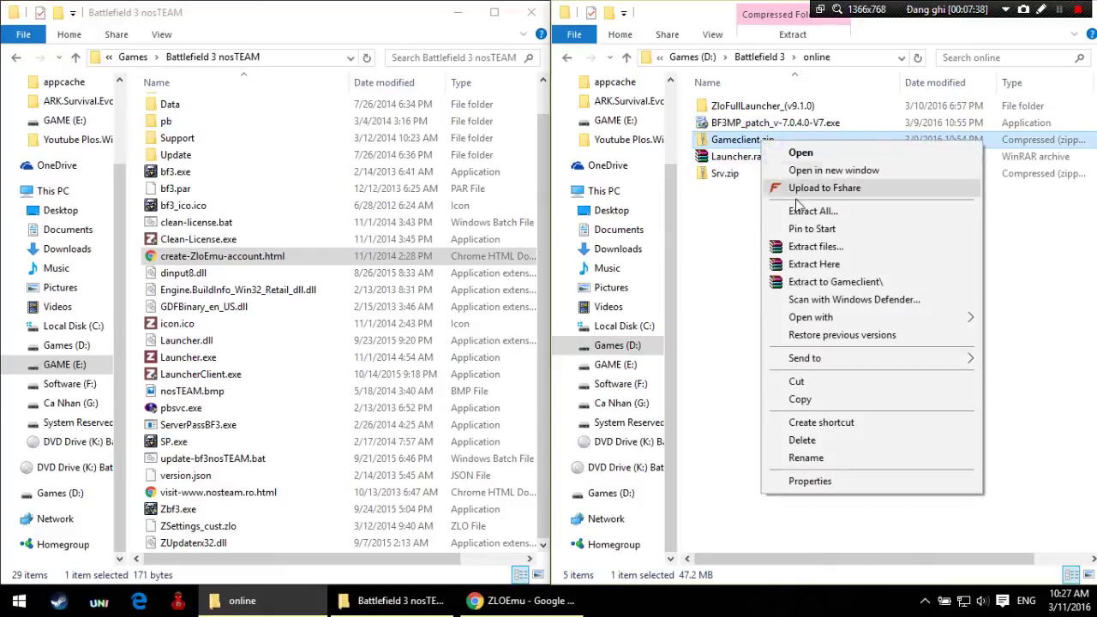
pyautogui.click(798, 248)
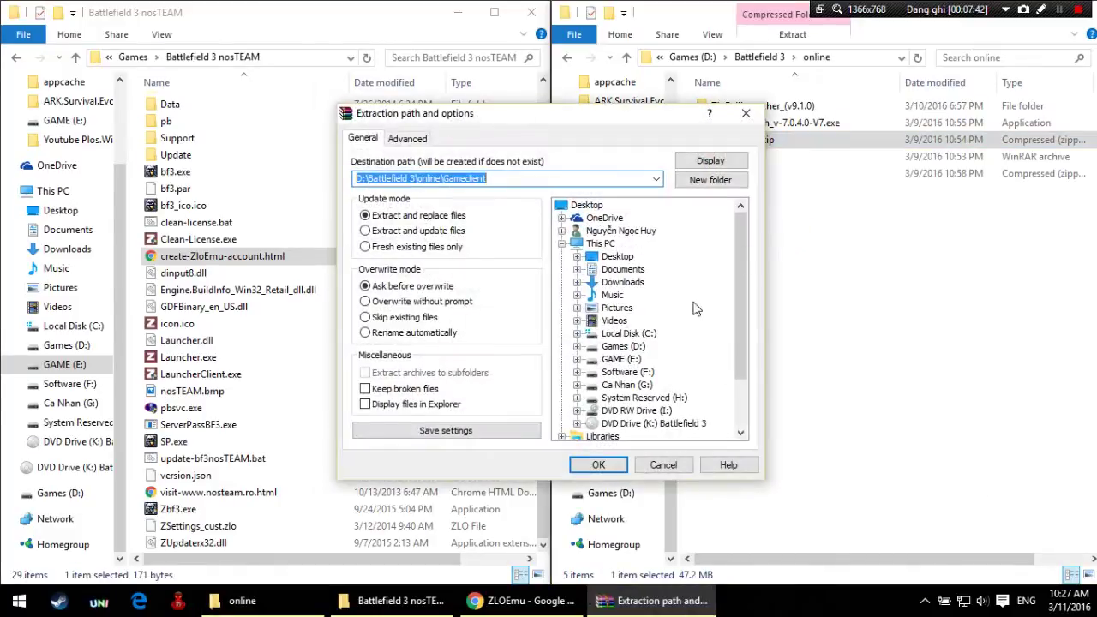
pyautogui.click(597, 463)
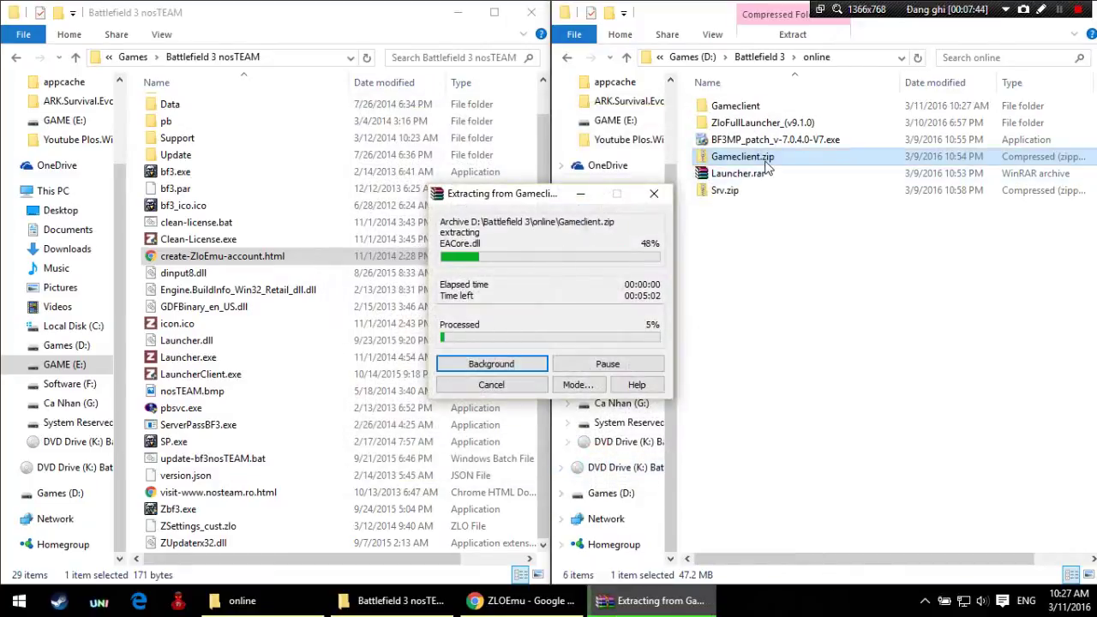
# Step: Extract Launcher.rar and Srv.zip into their own Launcher and Srv folders
pyautogui.rightClick(759, 175)
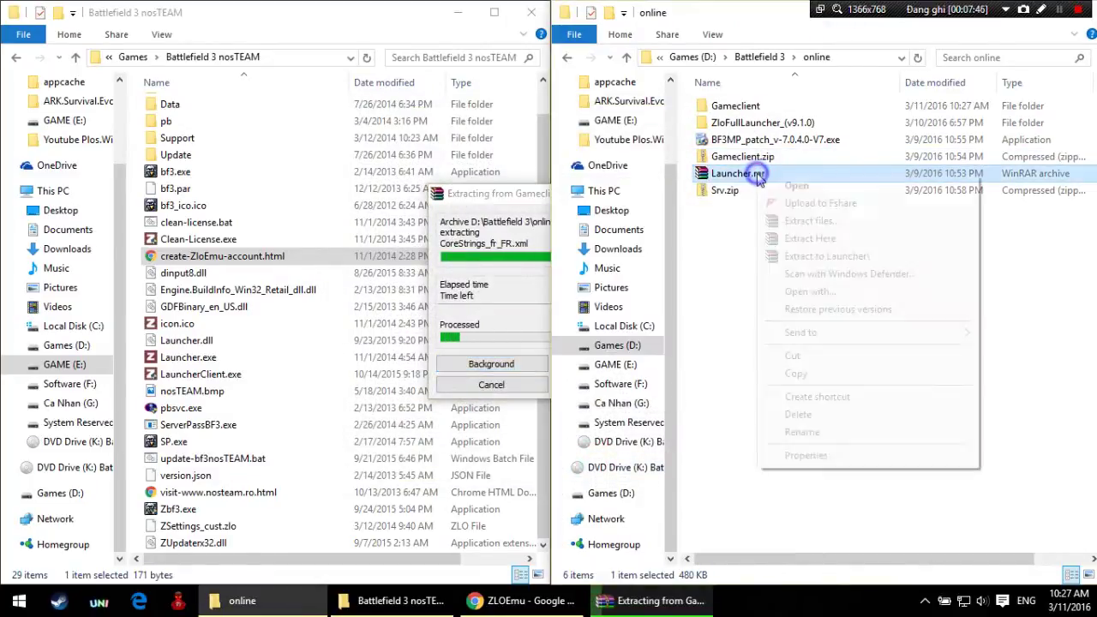
pyautogui.click(775, 223)
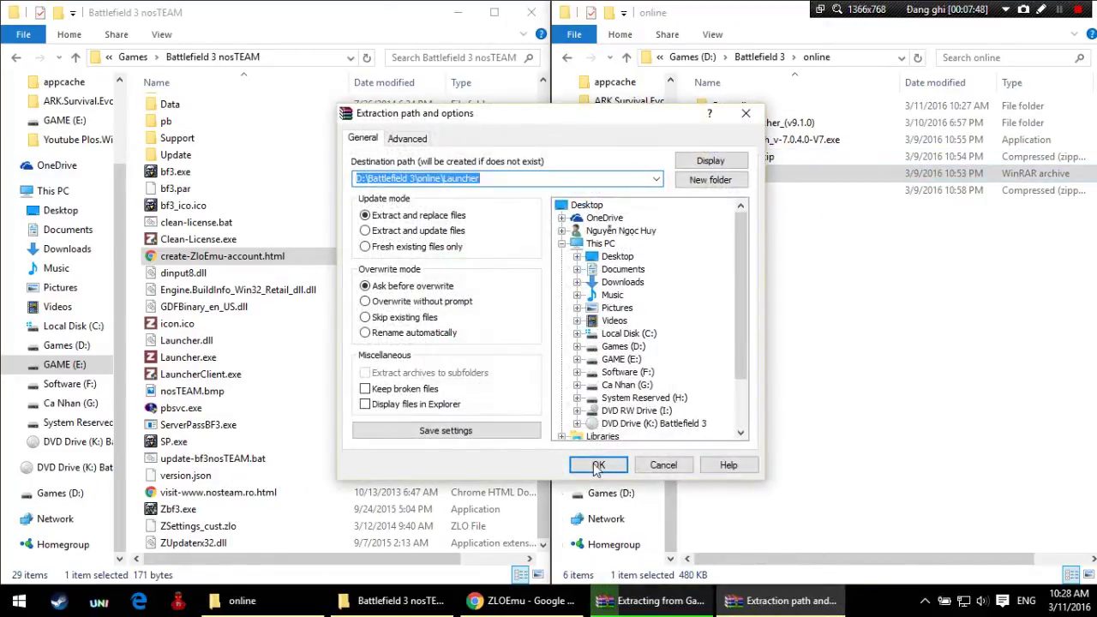
pyautogui.click(597, 469)
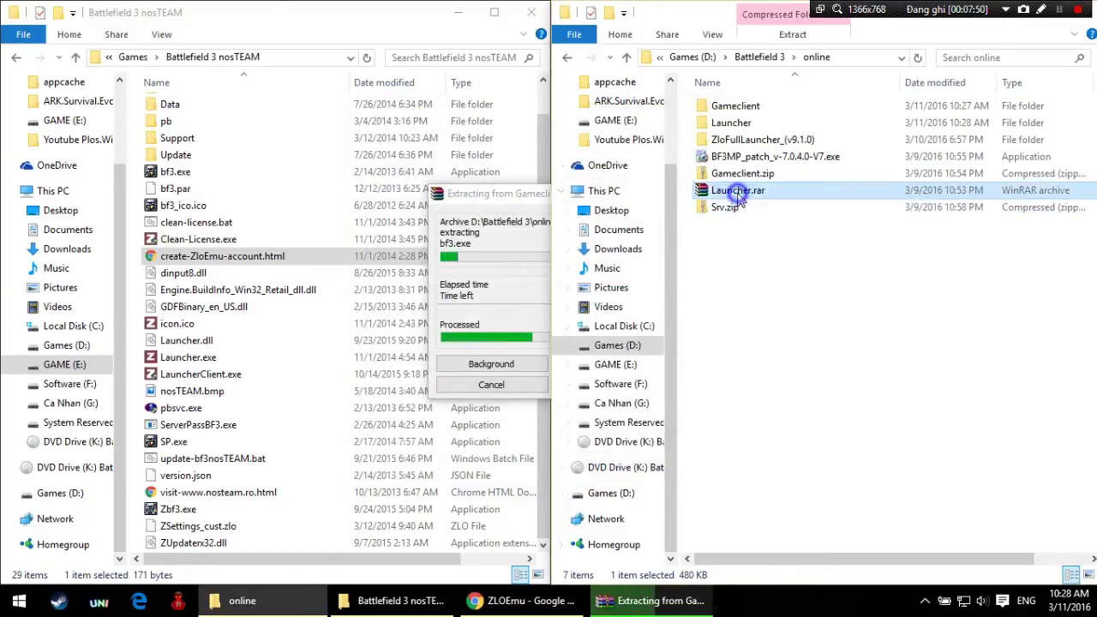
pyautogui.rightClick(728, 208)
pyautogui.click(754, 302)
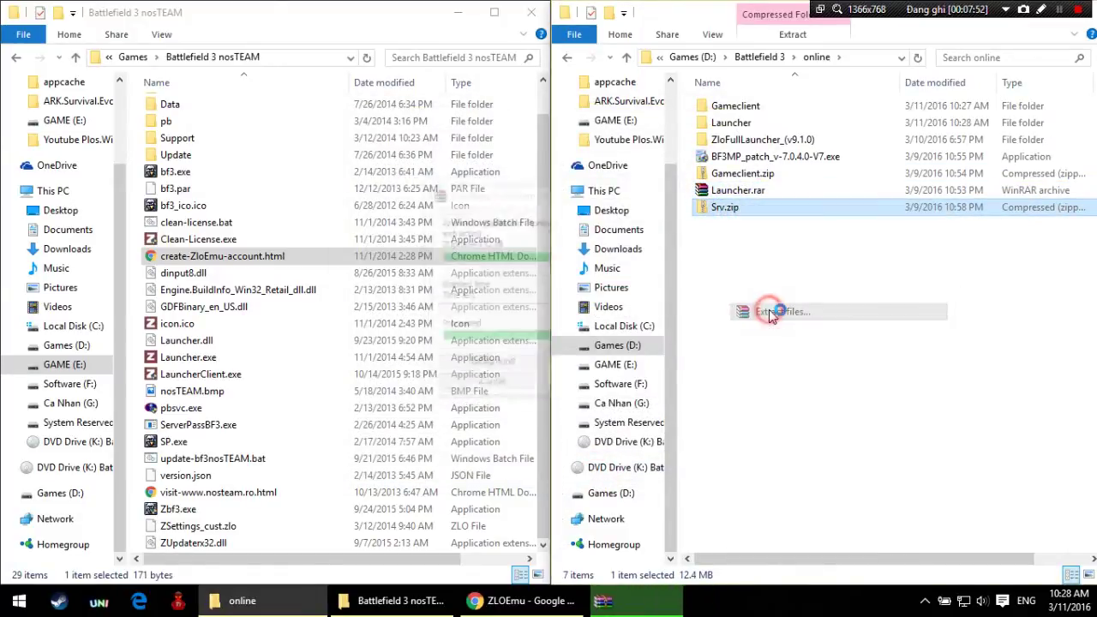
pyautogui.click(598, 466)
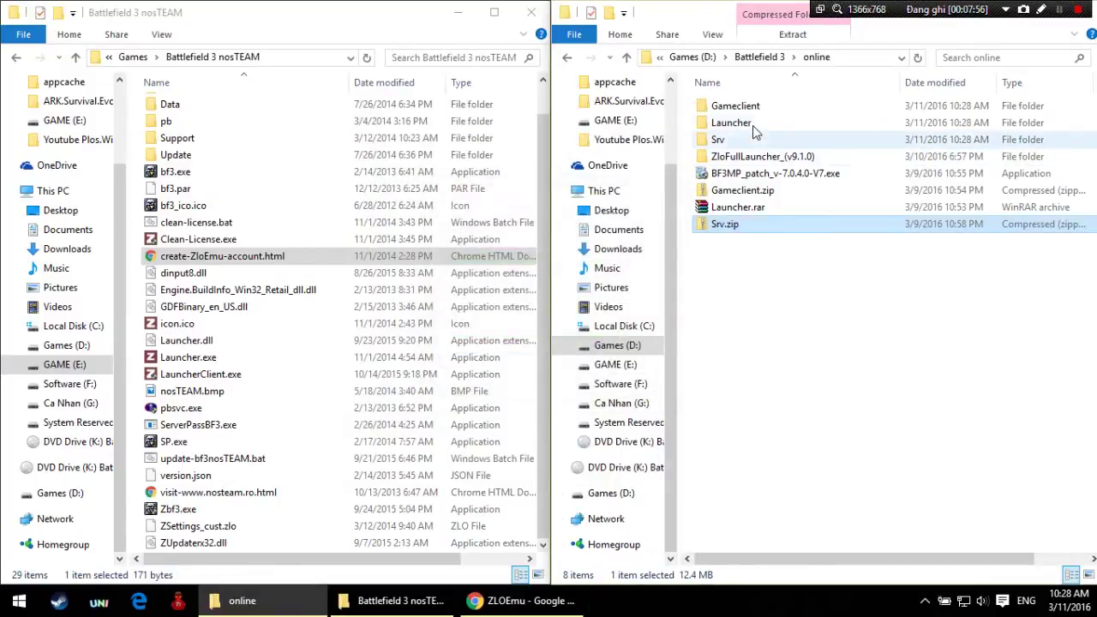
pyautogui.click(754, 156)
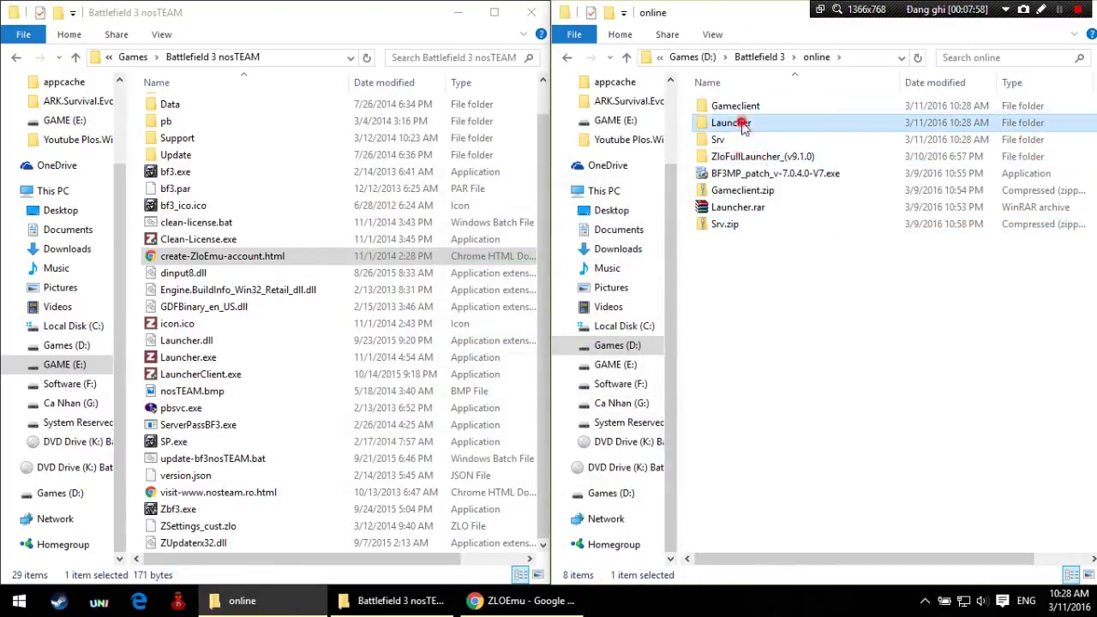
pyautogui.click(742, 107)
pyautogui.rightClick(765, 276)
pyautogui.click(808, 347)
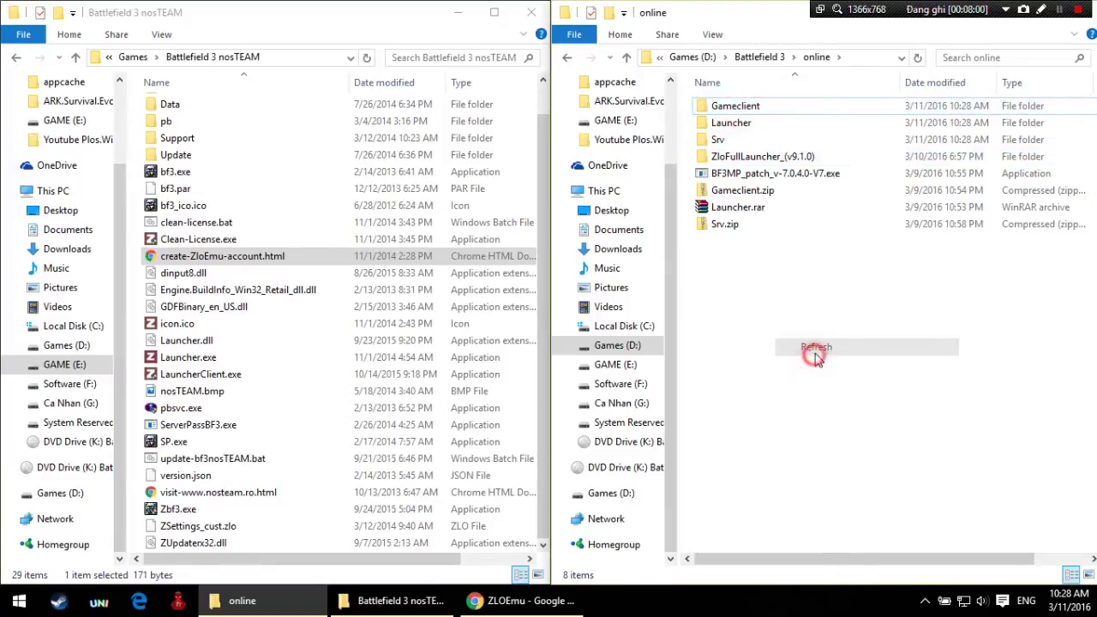
pyautogui.click(734, 106)
# Step: Refresh the online folder, open Srv and copy all three of its files
pyautogui.rightClick(789, 298)
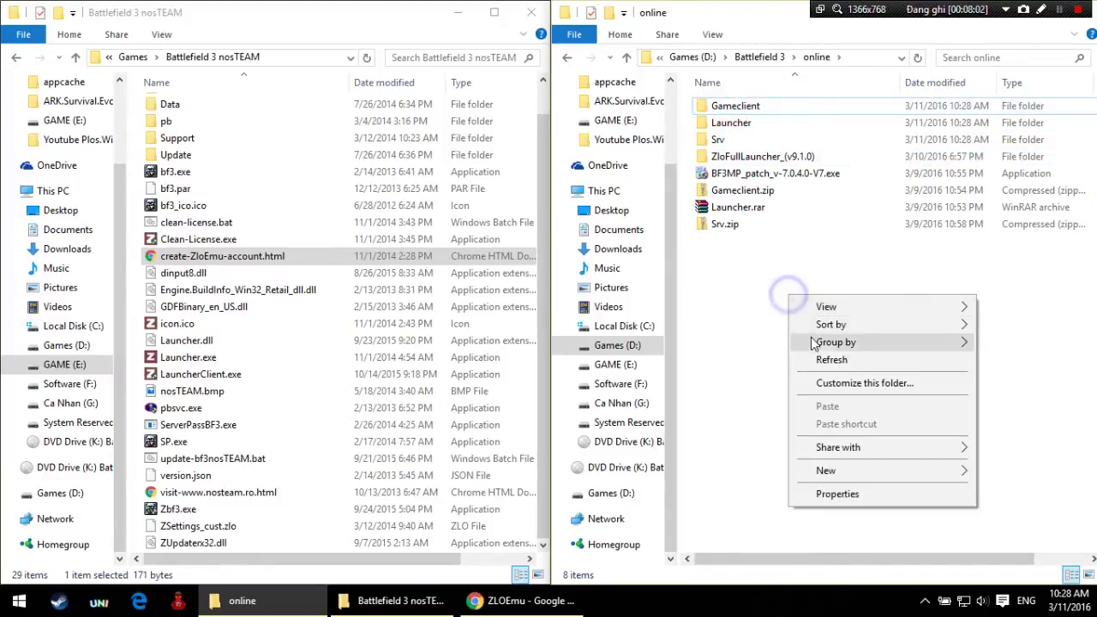
pyautogui.click(817, 360)
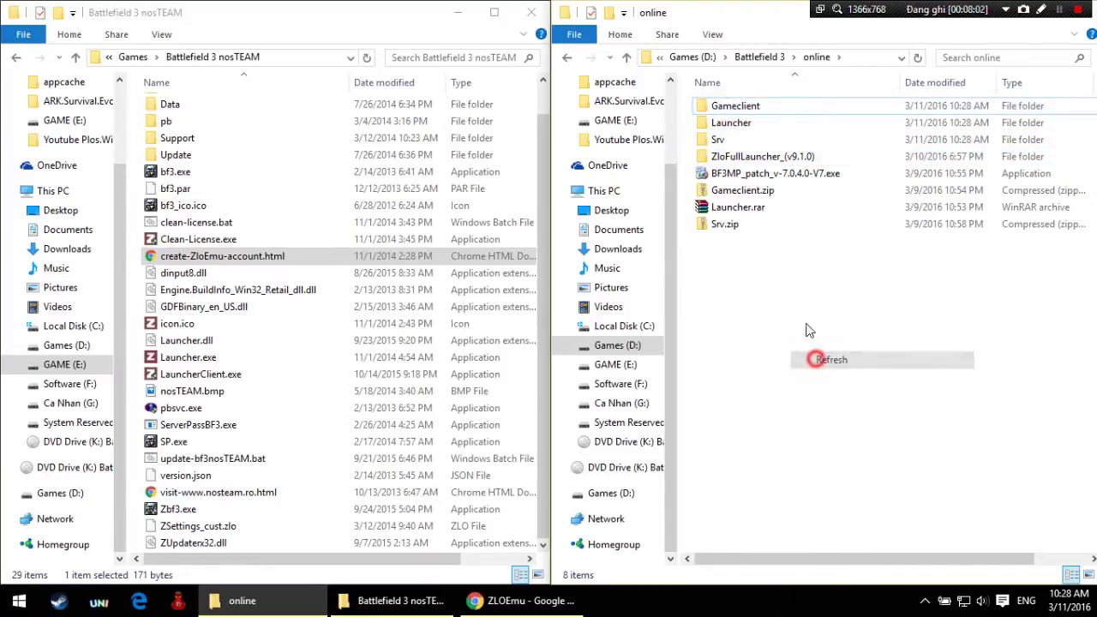
pyautogui.doubleClick(746, 139)
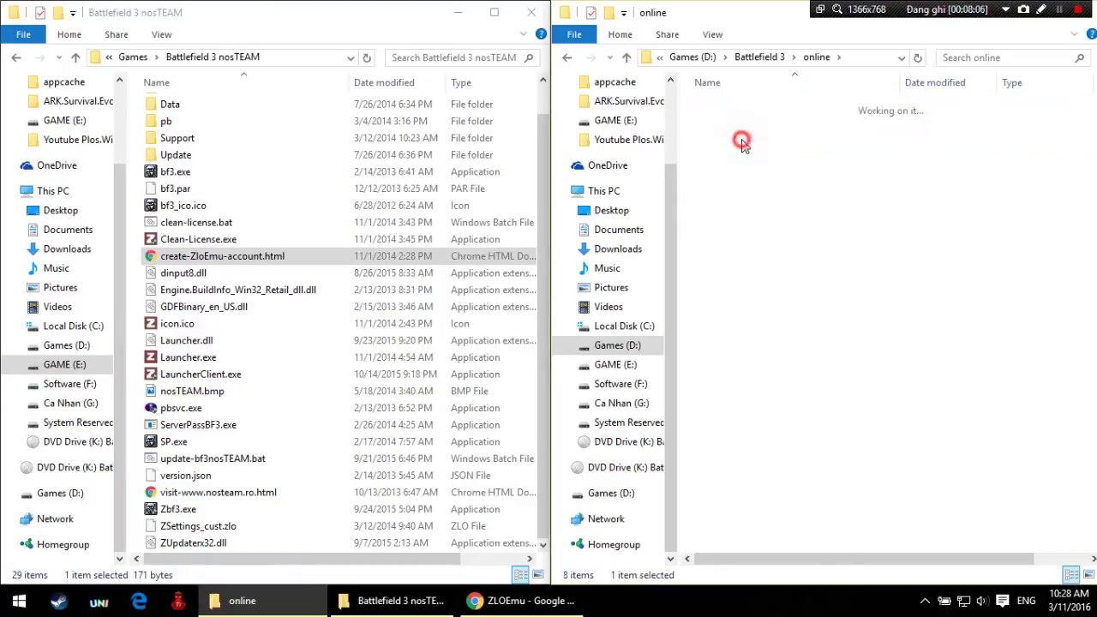
pyautogui.hotkey('ctrl', 'a')
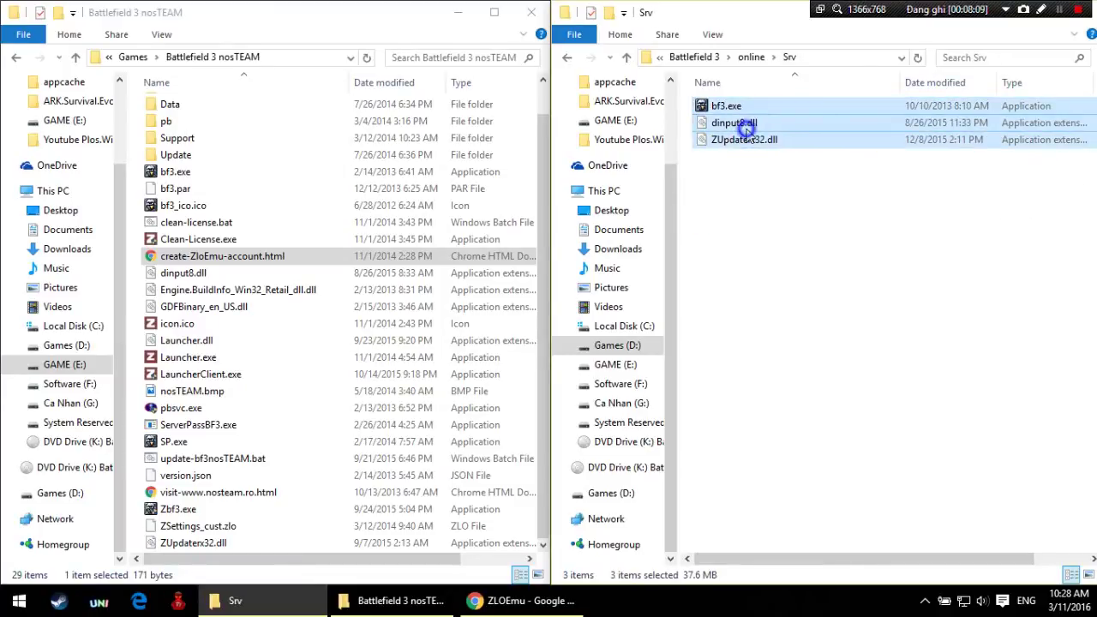
pyautogui.rightClick(745, 124)
pyautogui.click(566, 57)
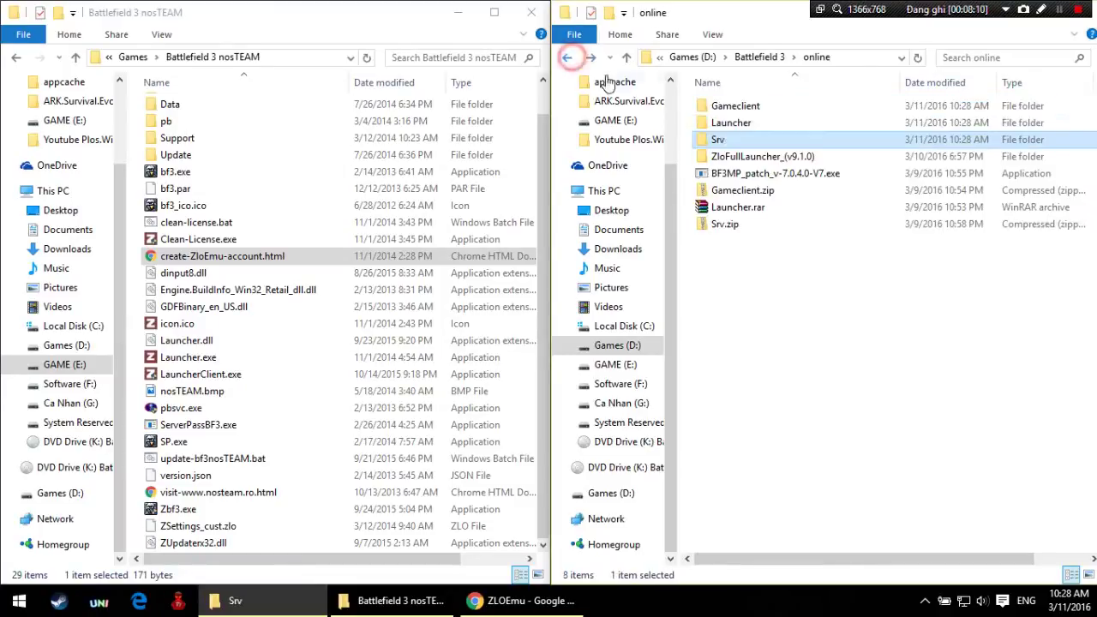
pyautogui.doubleClick(733, 143)
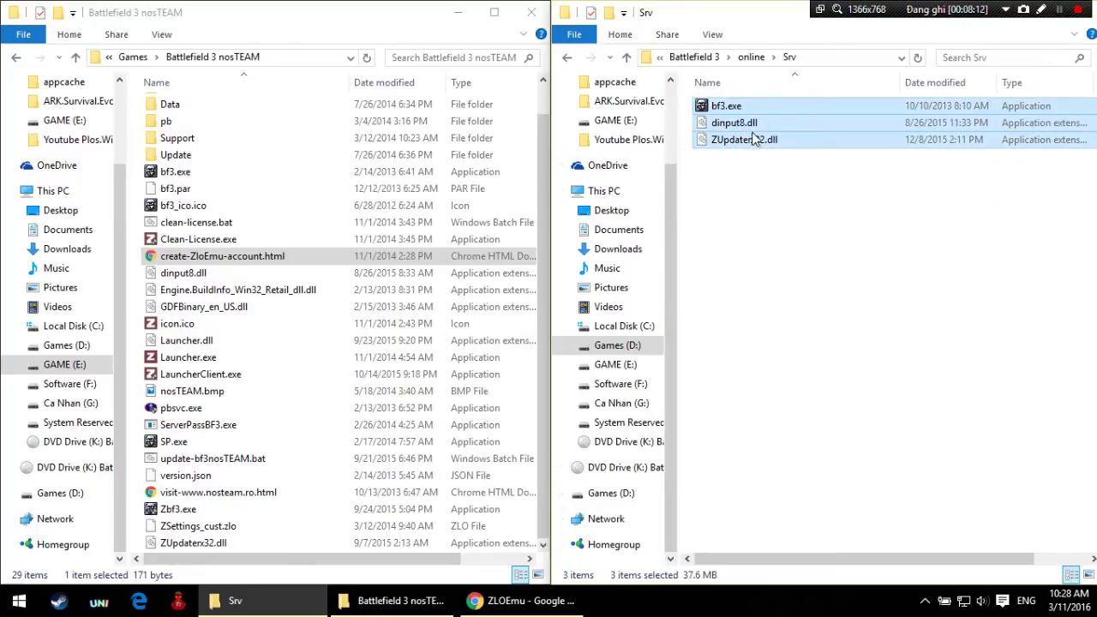
pyautogui.rightClick(748, 125)
pyautogui.click(775, 289)
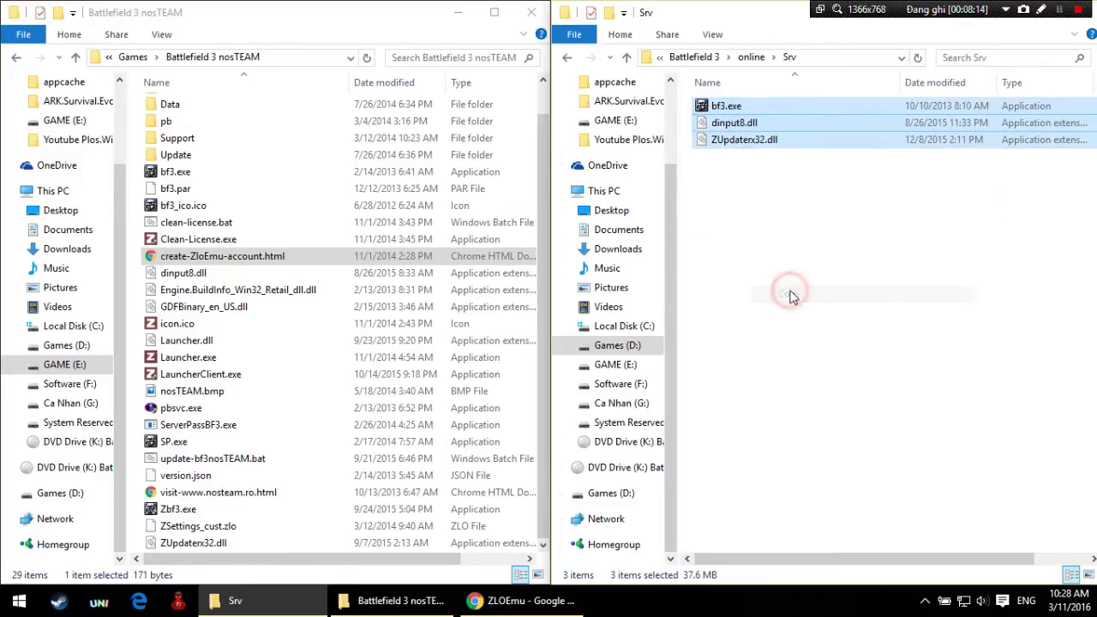
# Step: Paste the Srv files into Battlefield 3 nosTEAM, dismiss the Launcher.dll not-found error, and return
pyautogui.click(360, 256)
pyautogui.rightClick(417, 192)
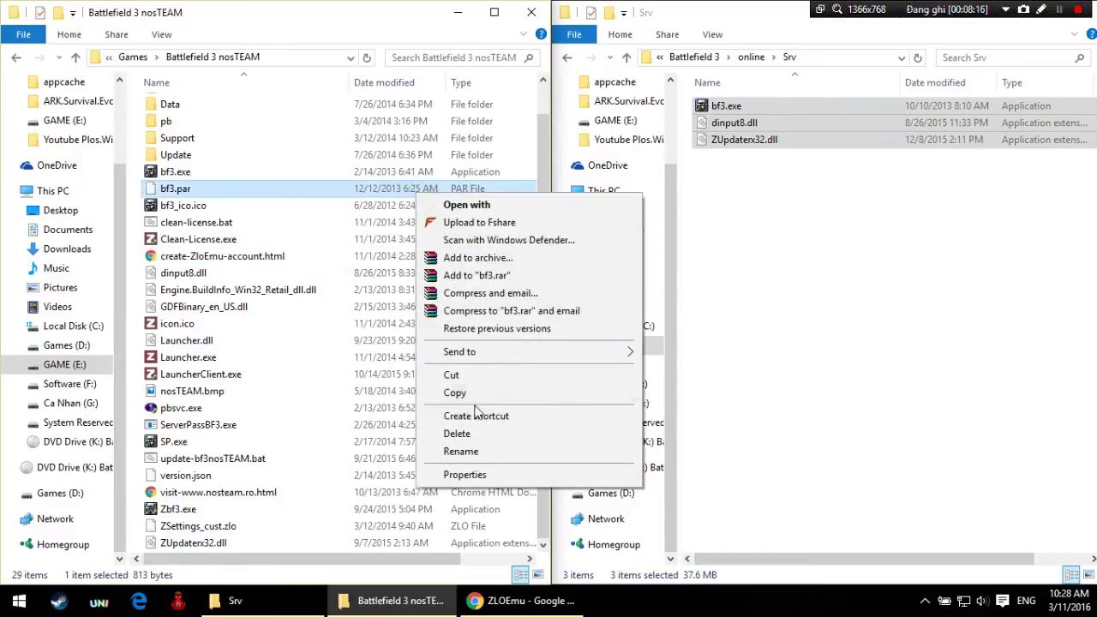
pyautogui.click(402, 357)
pyautogui.rightClick(447, 367)
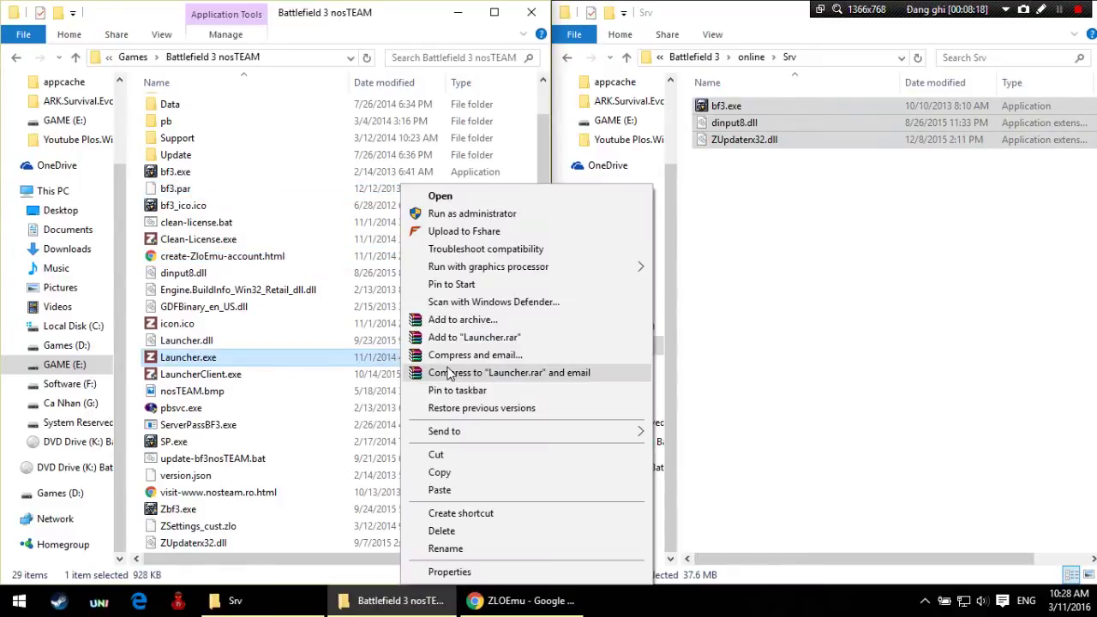
pyautogui.click(484, 489)
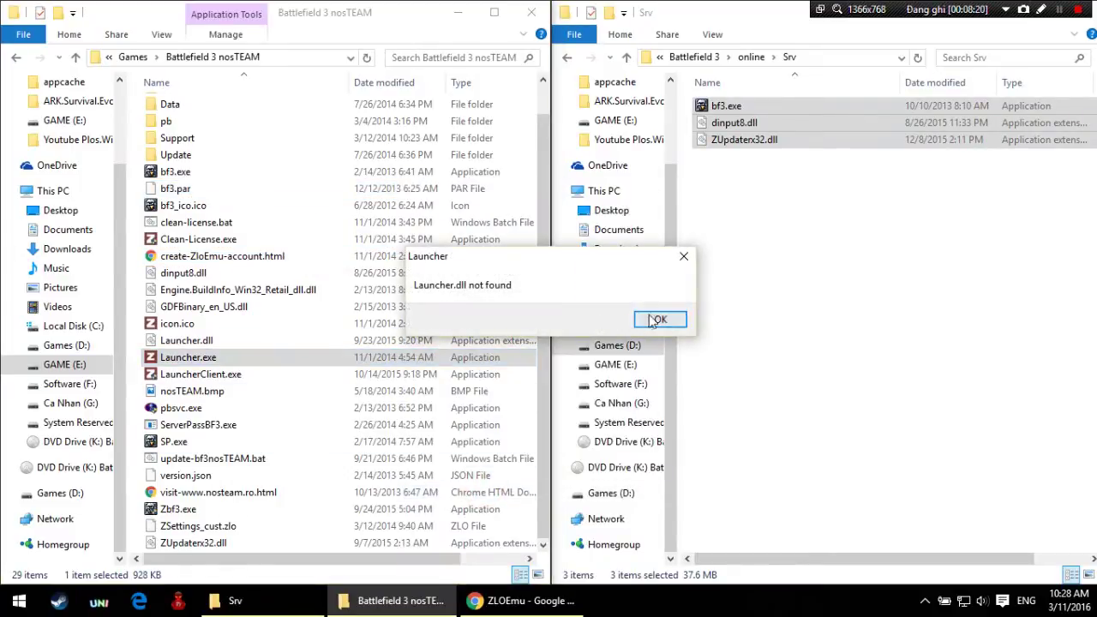
pyautogui.click(664, 318)
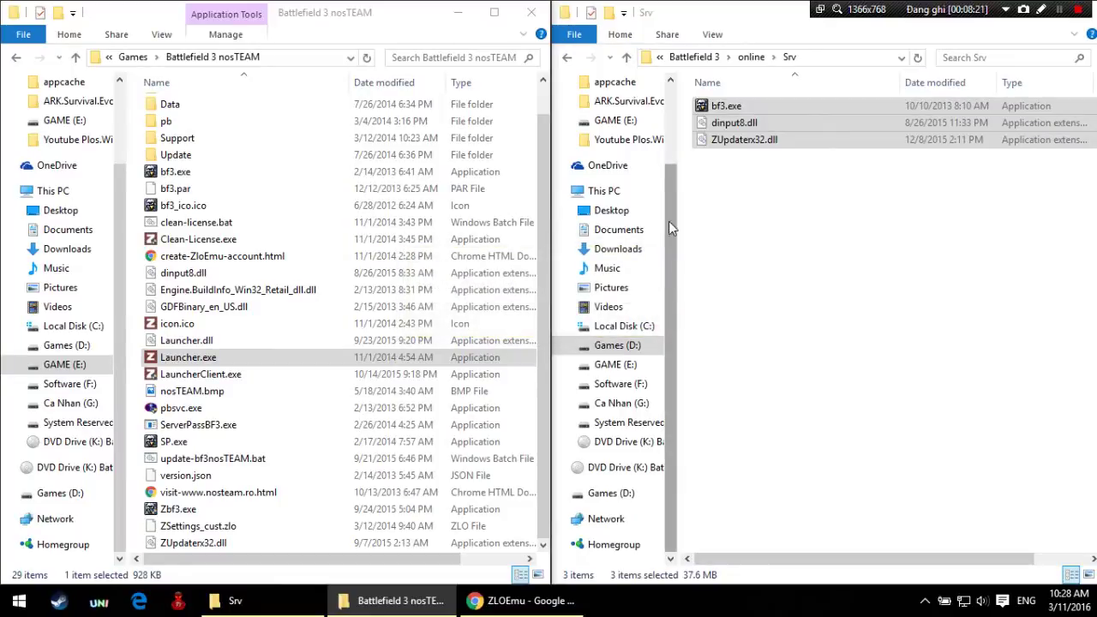
pyautogui.click(566, 57)
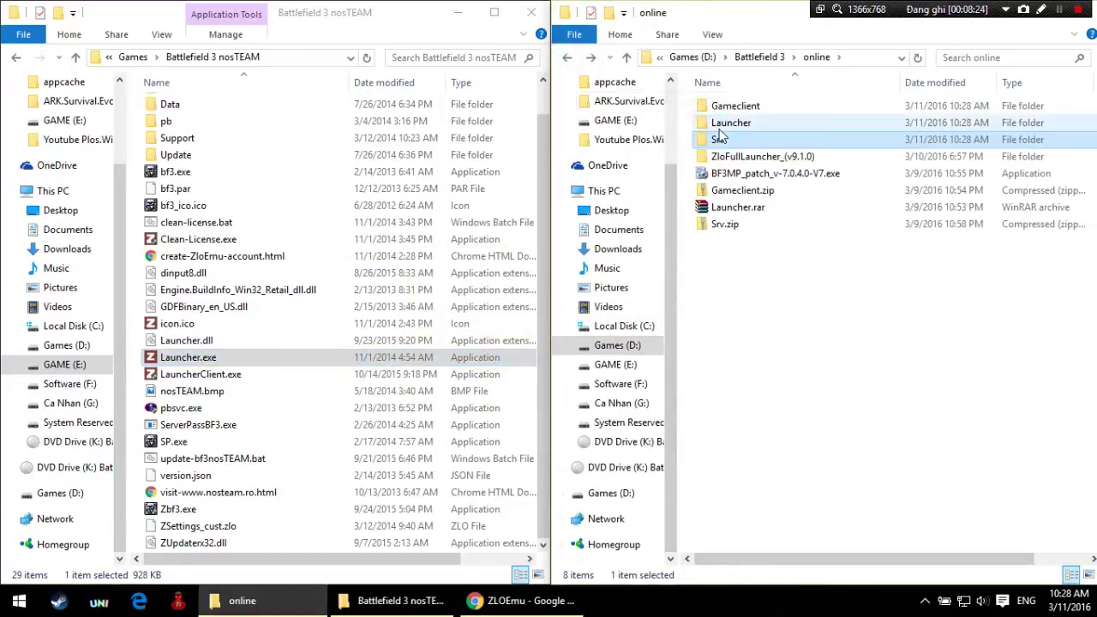
# Step: Copy Launcher.dll from the Launcher folder into Battlefield 3 nosTEAM and check the pasted file
pyautogui.doubleClick(731, 123)
pyautogui.rightClick(717, 107)
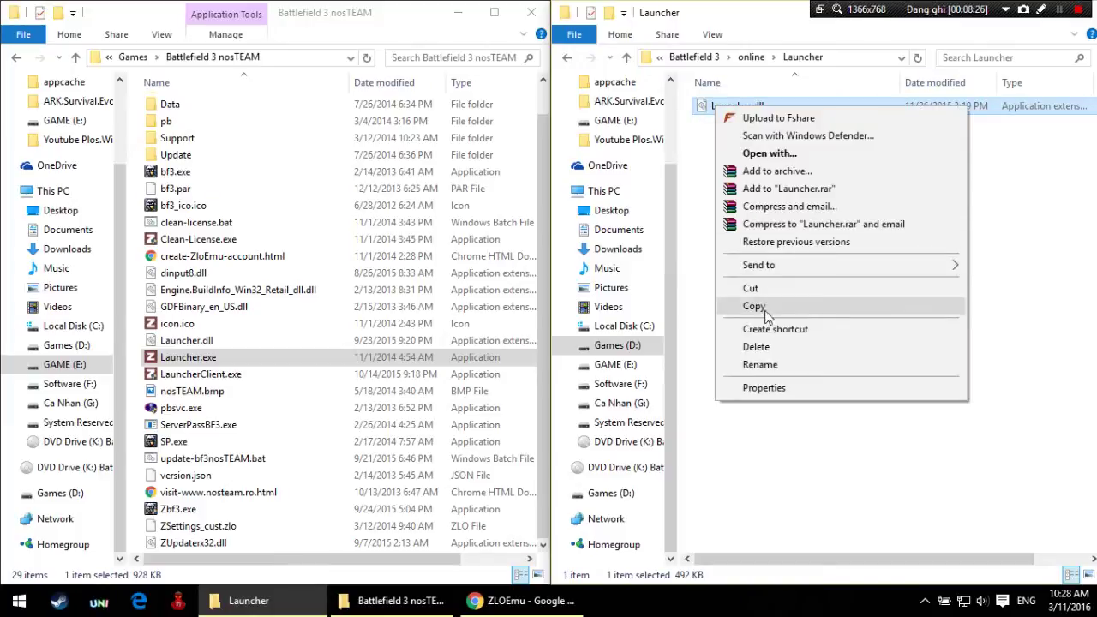
pyautogui.click(754, 306)
pyautogui.rightClick(465, 224)
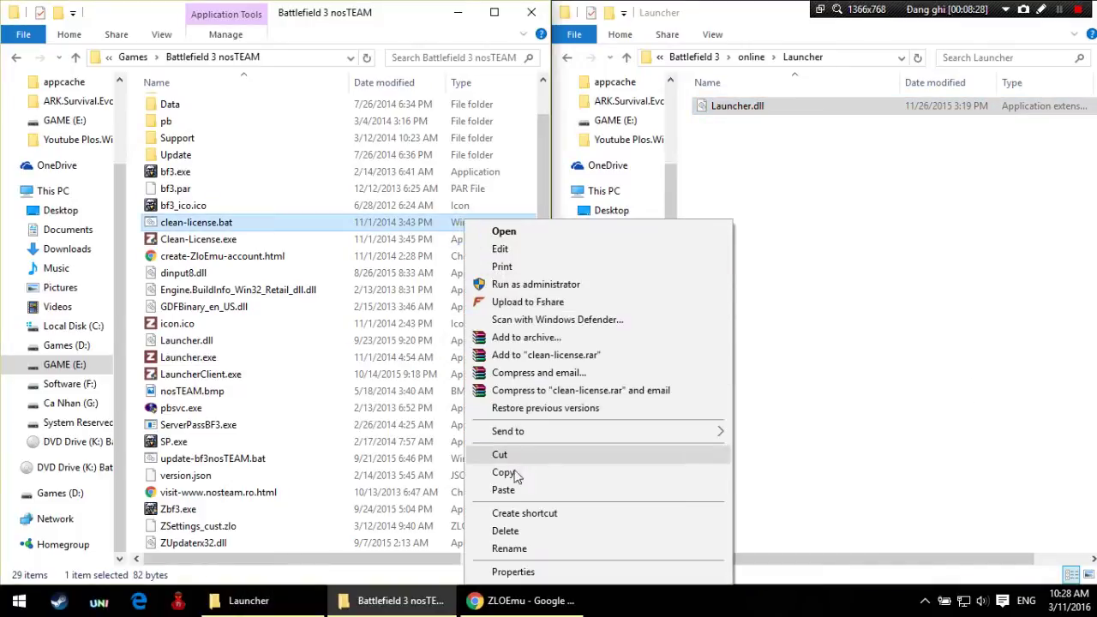
pyautogui.click(504, 490)
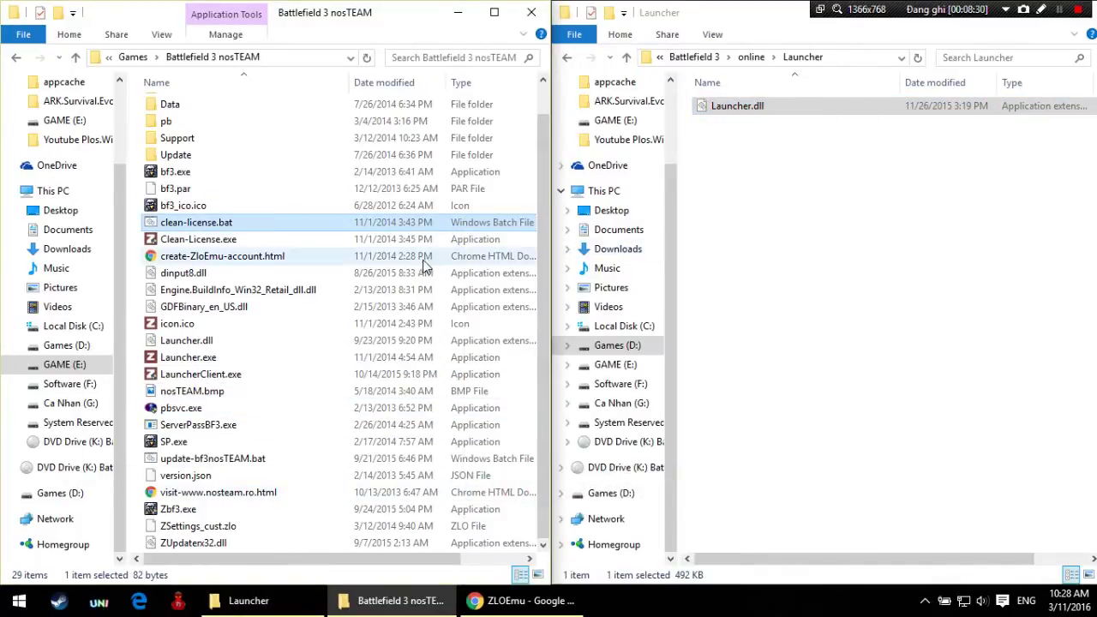
pyautogui.click(401, 373)
pyautogui.scroll(1, 397, 419)
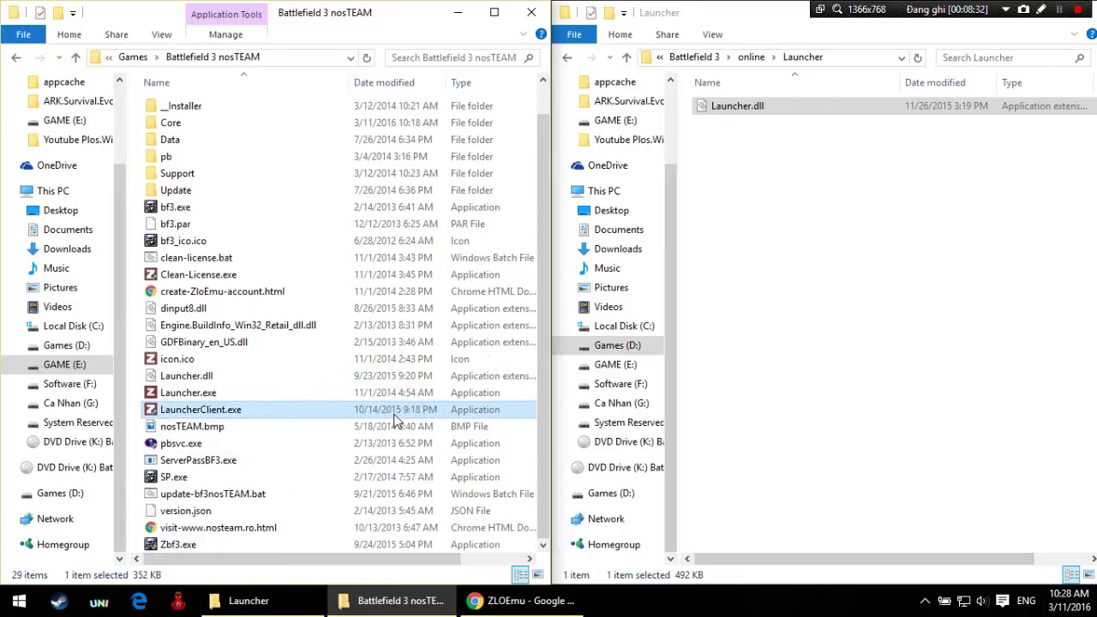
pyautogui.scroll(-1, 396, 419)
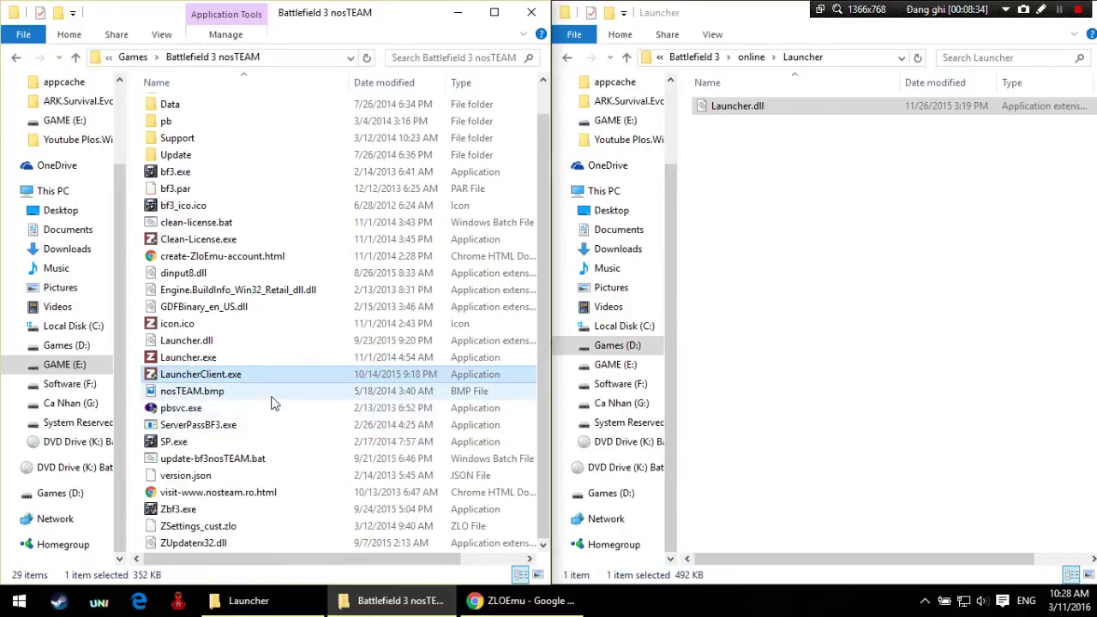
pyautogui.click(213, 342)
pyautogui.click(568, 58)
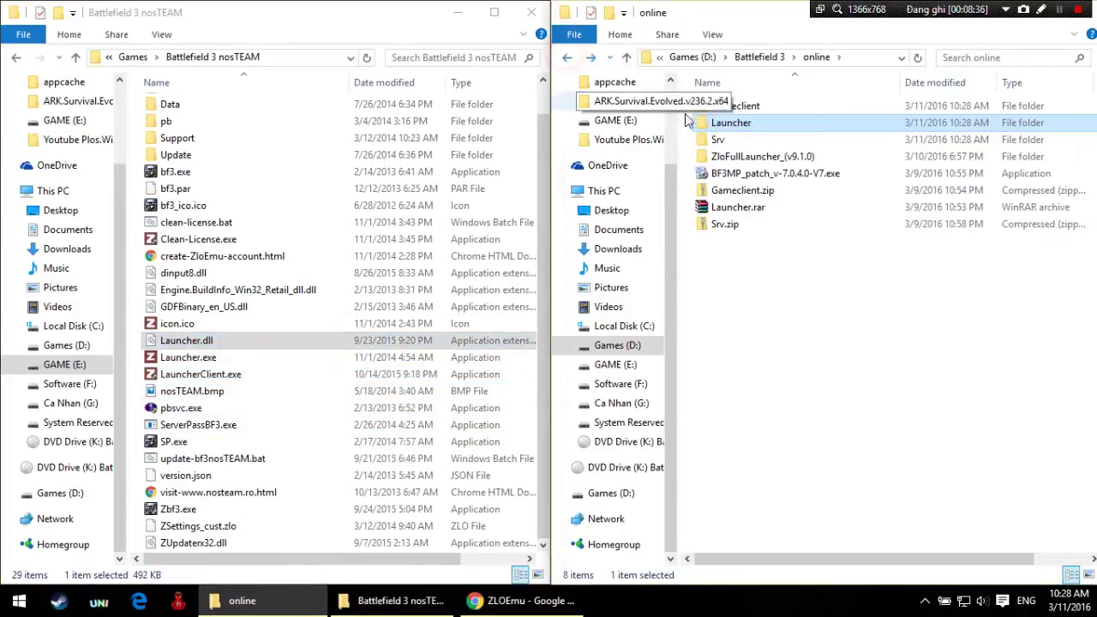
# Step: Open the Srv folder and delete Launcher.ini from it
pyautogui.click(724, 144)
pyautogui.doubleClick(724, 144)
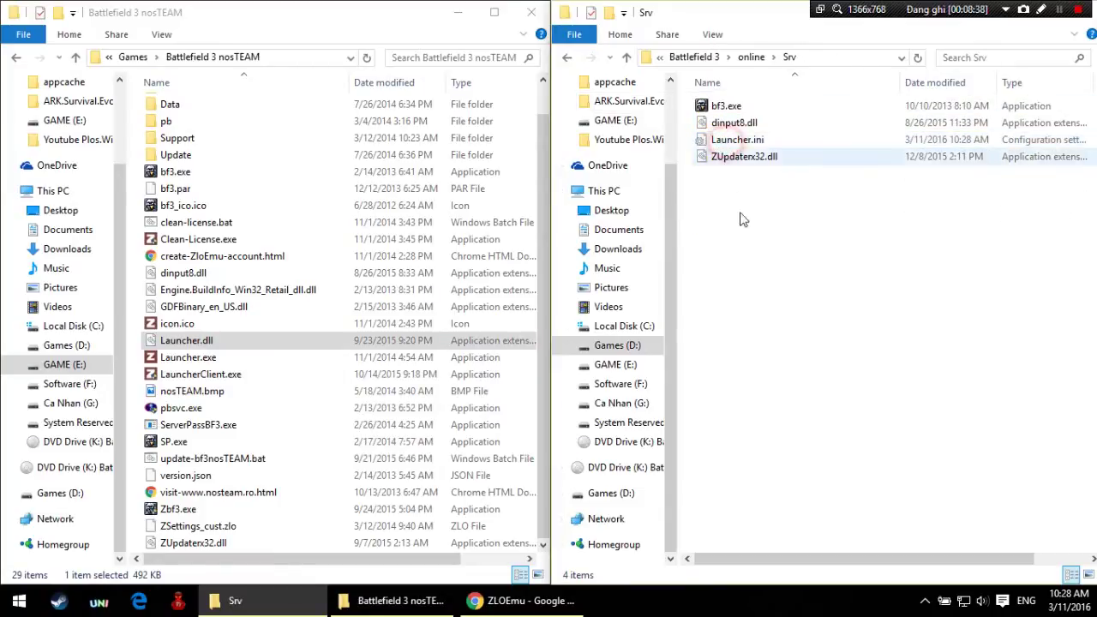
pyautogui.moveTo(742, 238); pyautogui.dragTo(786, 105)
pyautogui.rightClick(789, 120)
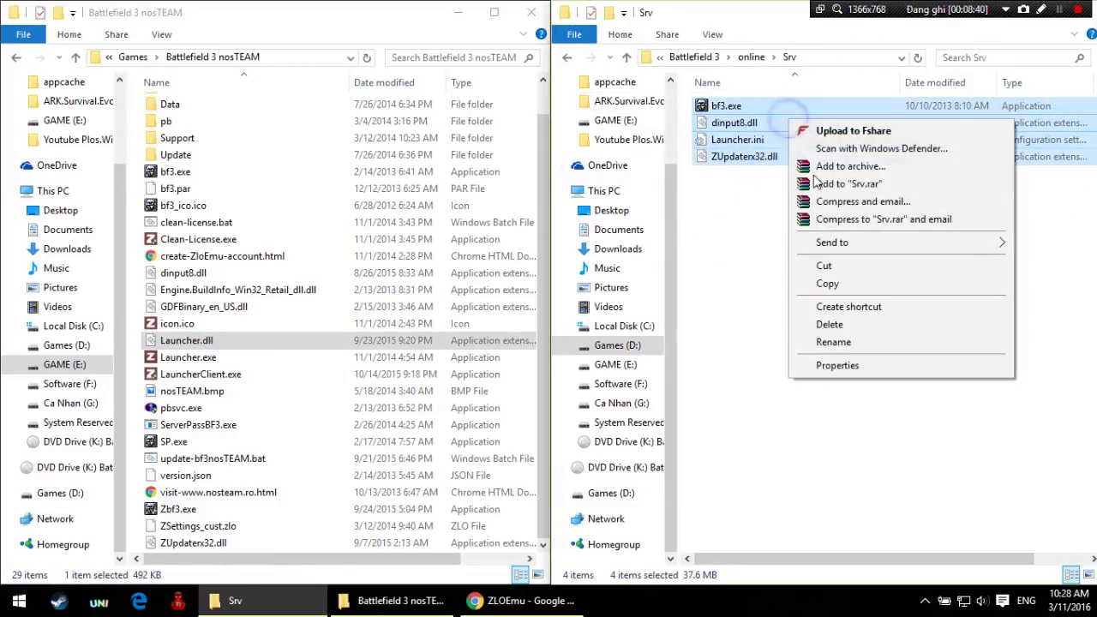
pyautogui.click(828, 284)
pyautogui.rightClick(382, 190)
pyautogui.click(759, 163)
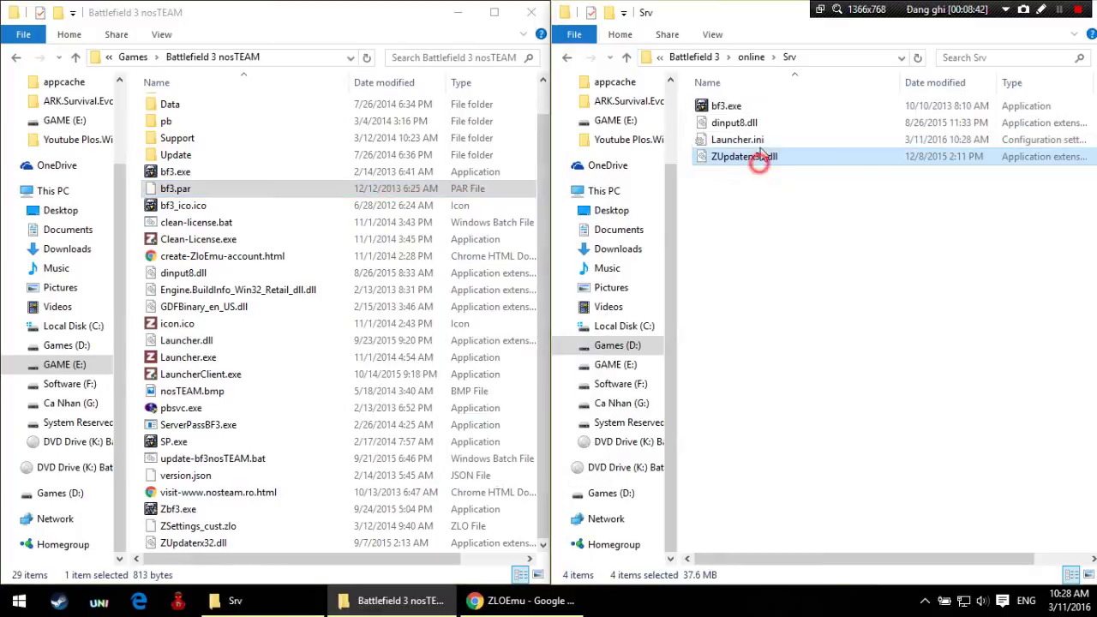
pyautogui.click(761, 139)
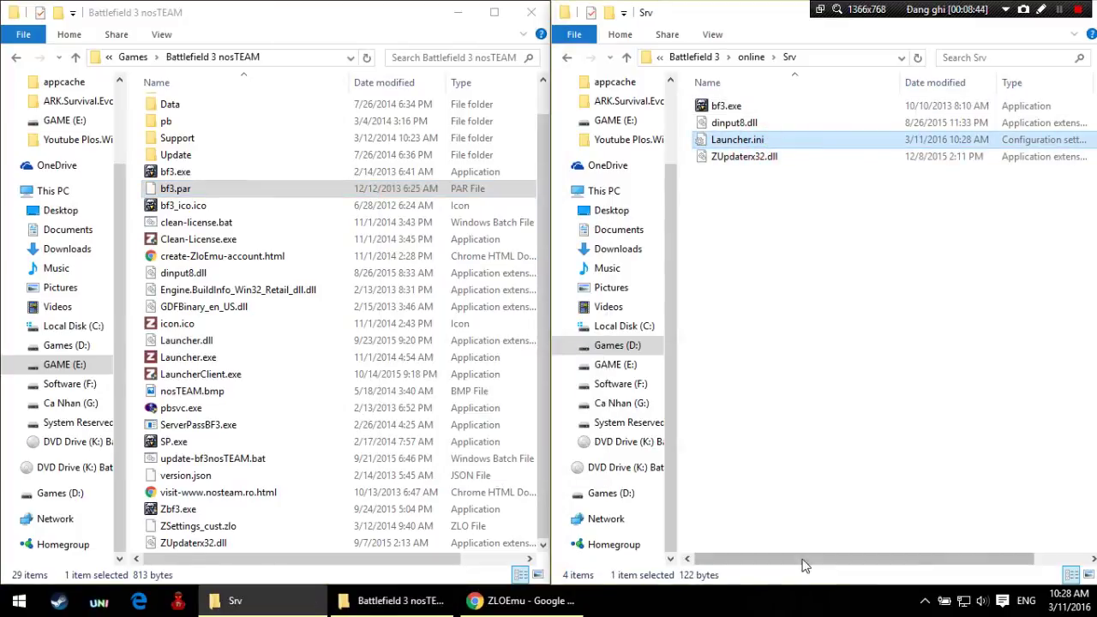
pyautogui.moveTo(795, 561); pyautogui.dragTo(710, 543)
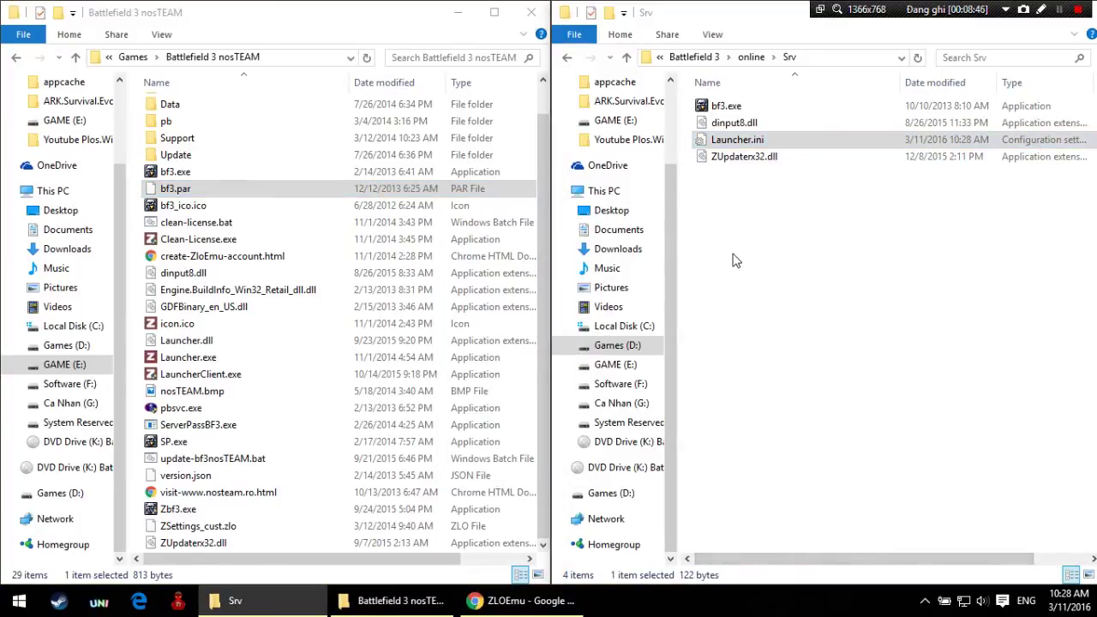
pyautogui.press('Delete')
# Step: Copy bf3.exe, dinput8.dll and ZUpdaterx32.dll into nosTEAM, replacing the existing files
pyautogui.moveTo(746, 192); pyautogui.dragTo(780, 111)
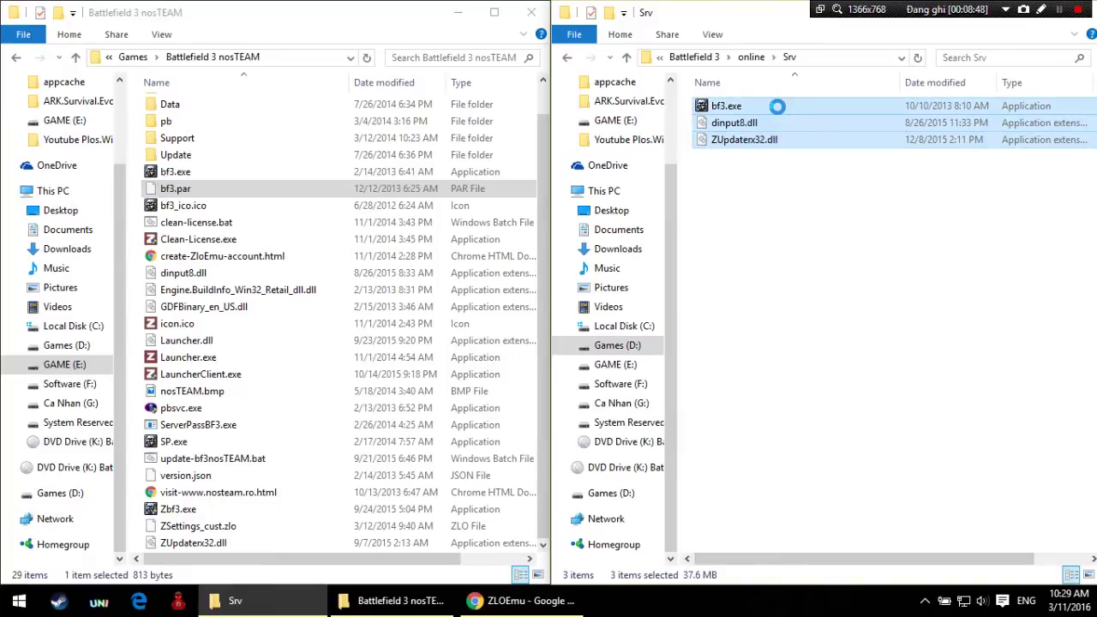
pyautogui.rightClick(776, 105)
pyautogui.click(817, 287)
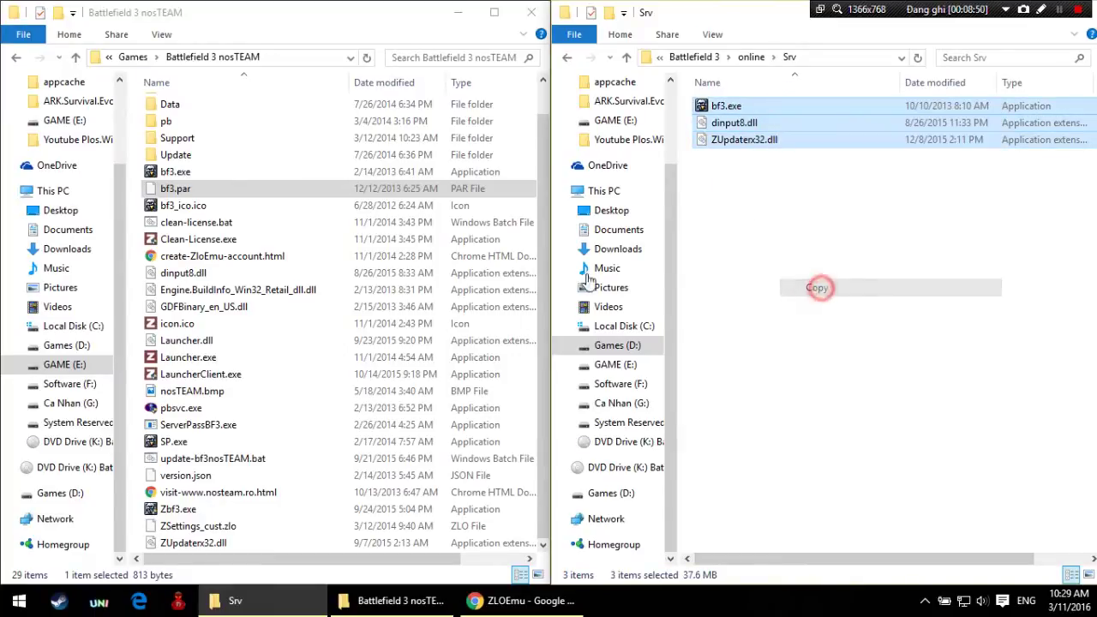
pyautogui.rightClick(351, 235)
pyautogui.click(403, 351)
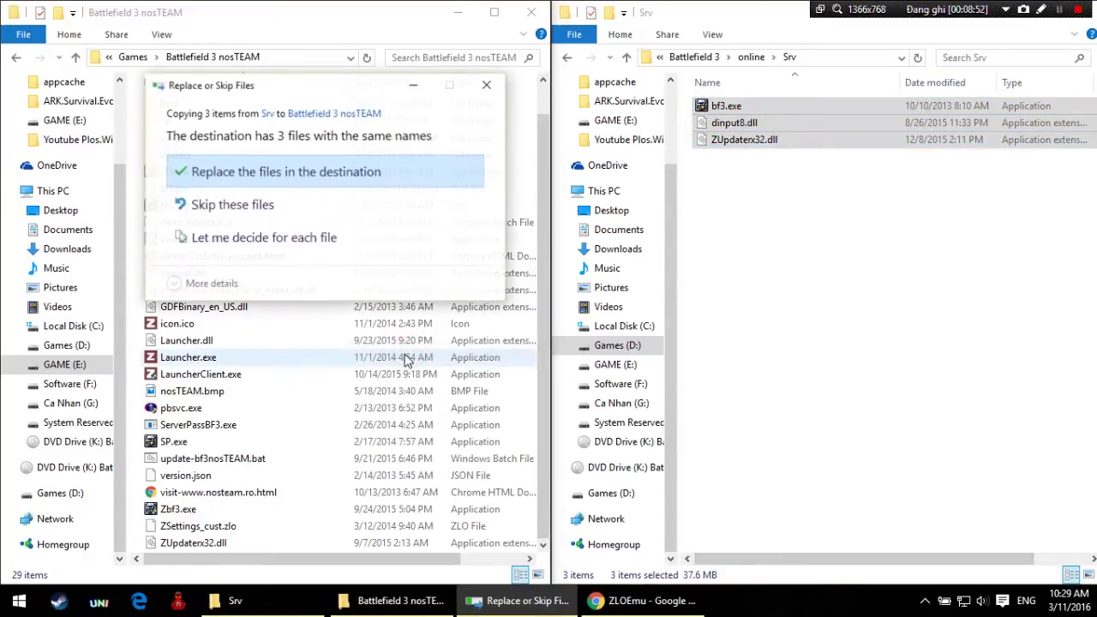
pyautogui.click(319, 180)
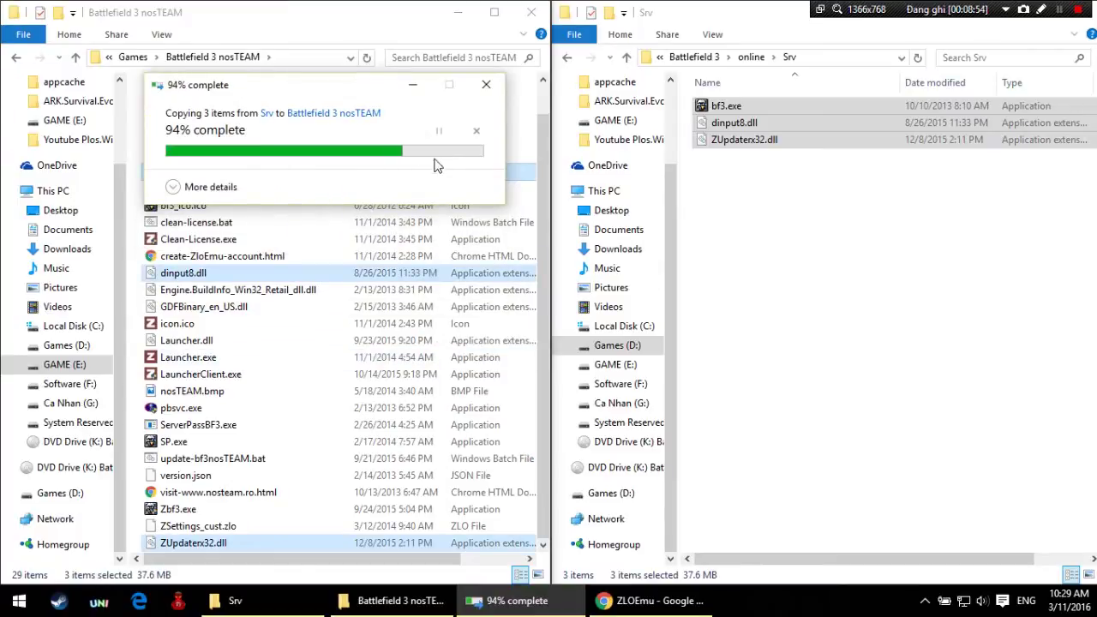
pyautogui.click(566, 57)
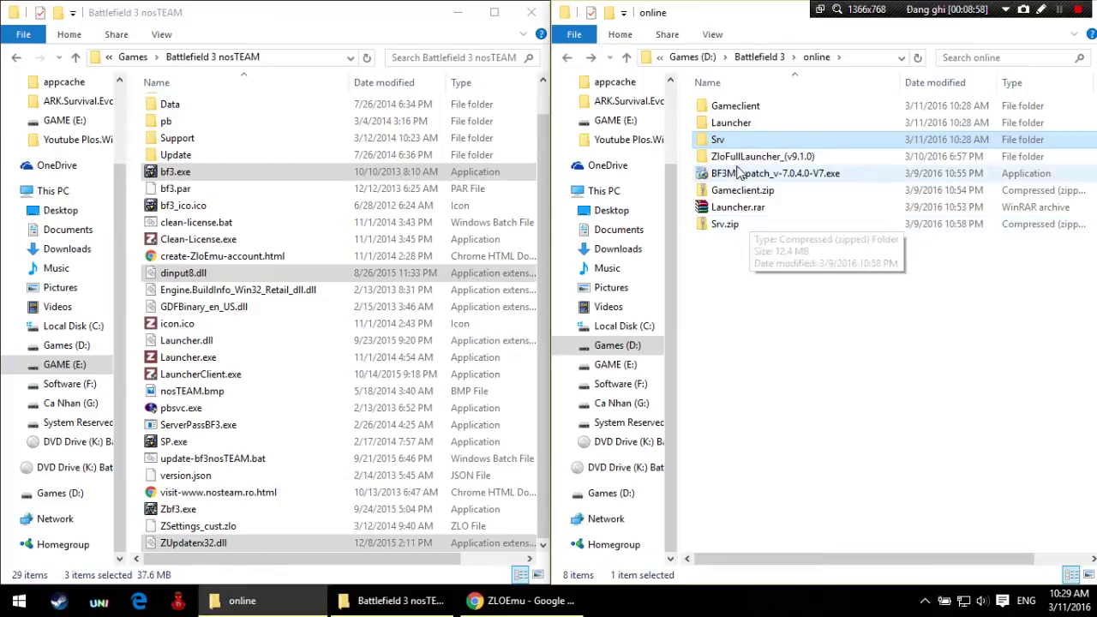
# Step: Open the Gameclient folder and copy all seven of its items
pyautogui.click(724, 111)
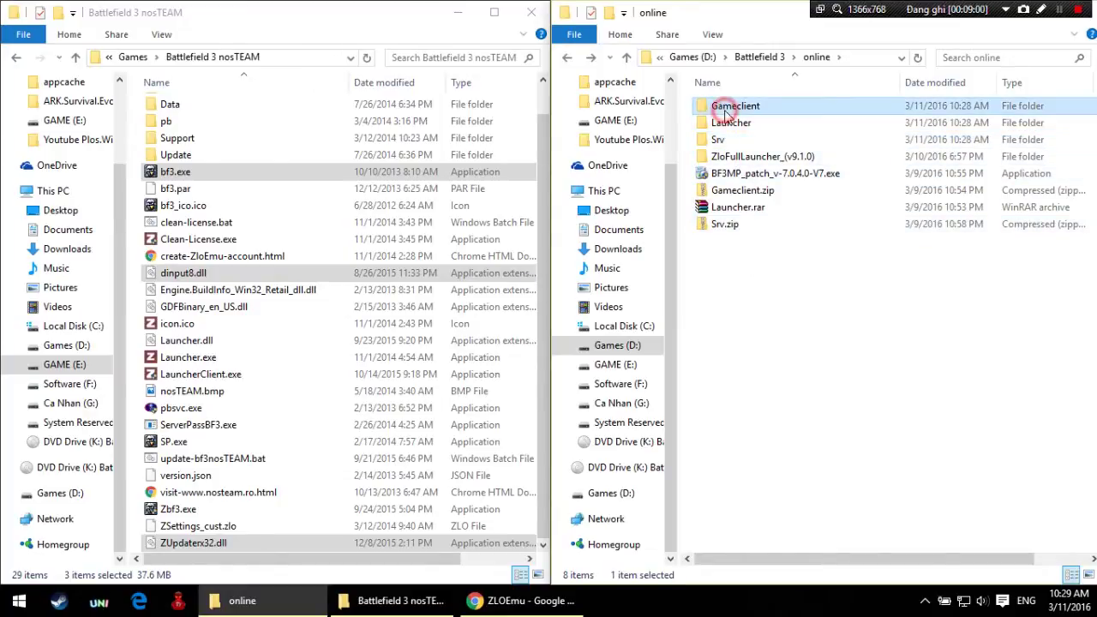
pyautogui.doubleClick(724, 111)
pyautogui.moveTo(744, 276); pyautogui.dragTo(786, 101)
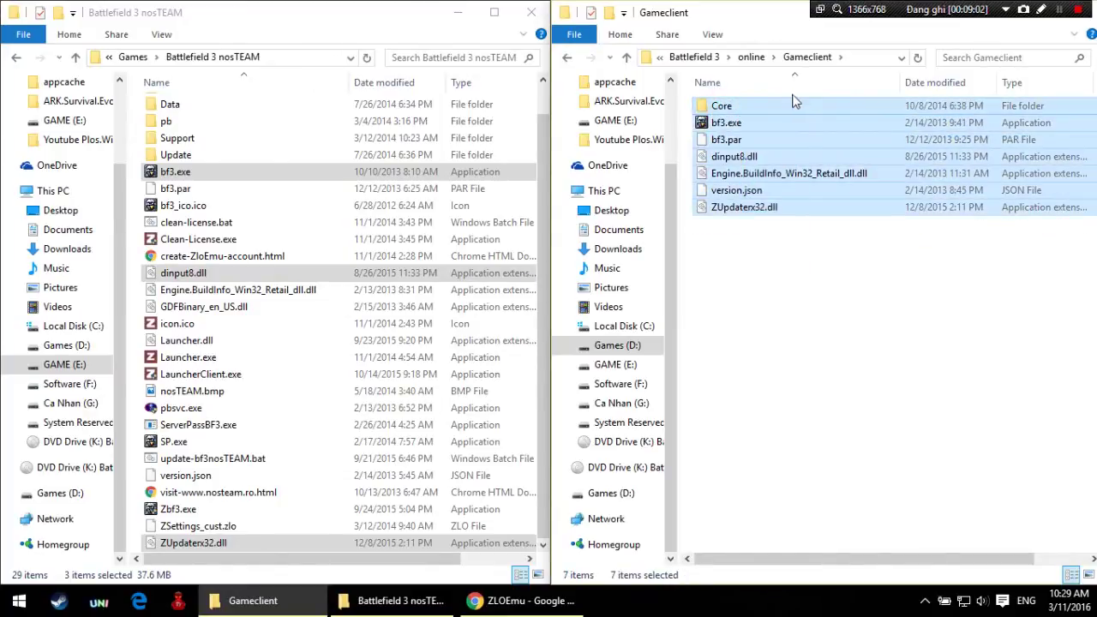
pyautogui.rightClick(792, 133)
pyautogui.click(825, 306)
# Step: Paste the items into Battlefield 3 nosTEAM, replacing same-named files, then go back to the online folder
pyautogui.rightClick(355, 224)
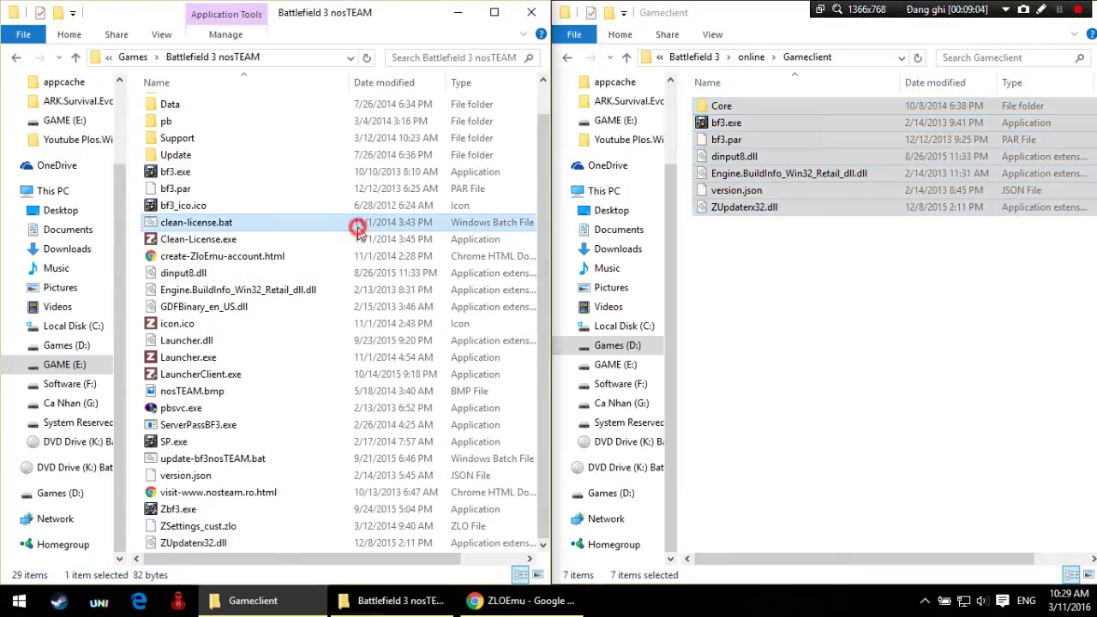
pyautogui.click(416, 490)
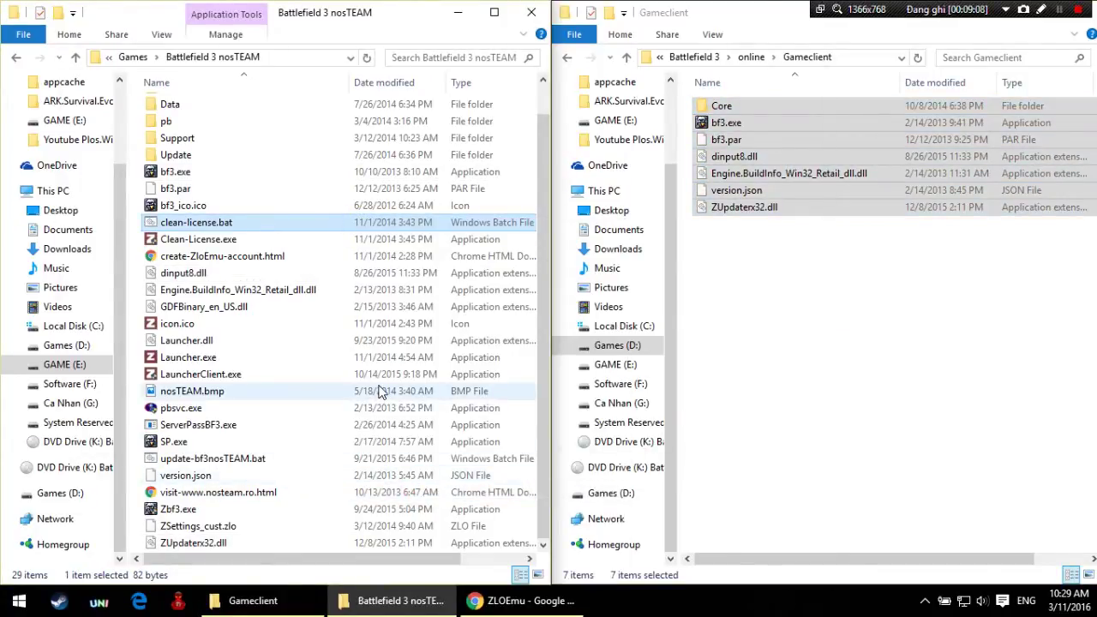
pyautogui.rightClick(410, 274)
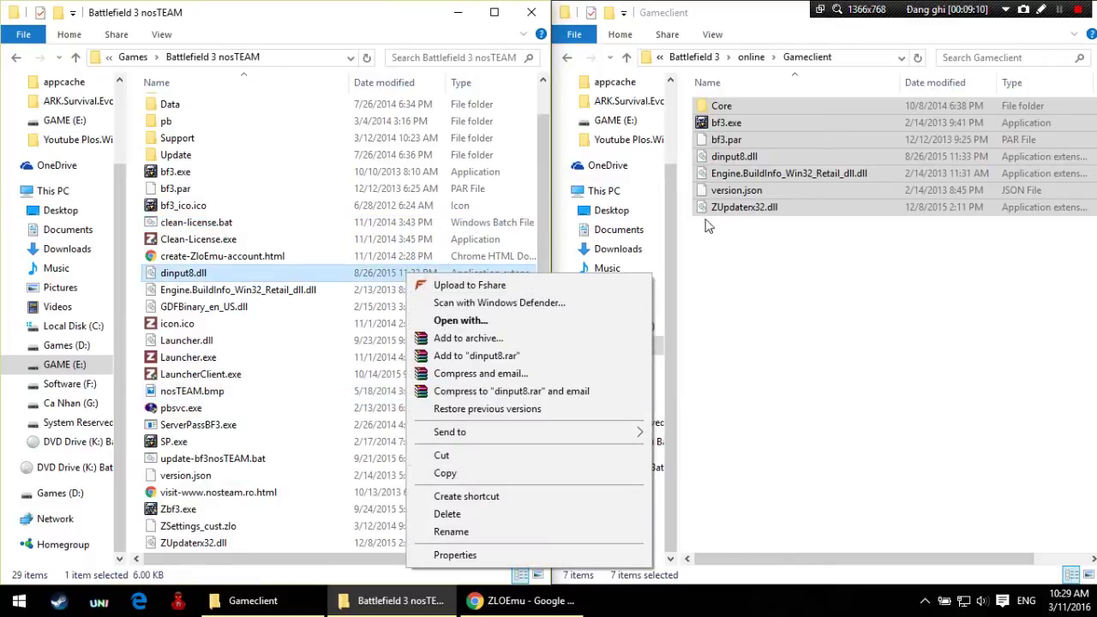
pyautogui.rightClick(437, 200)
pyautogui.click(487, 315)
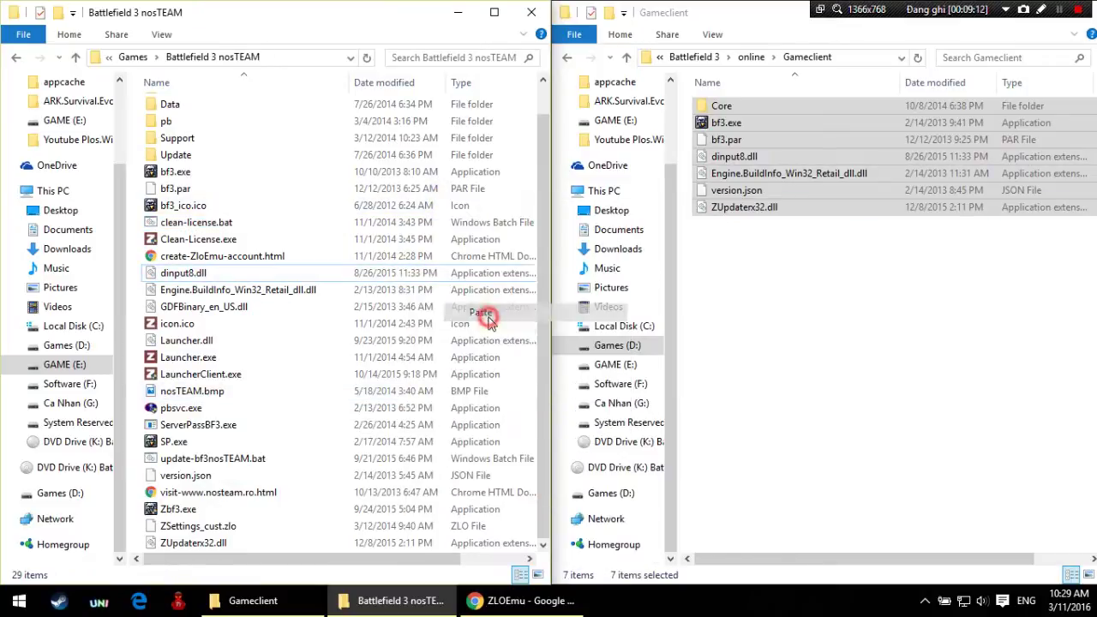
pyautogui.click(478, 176)
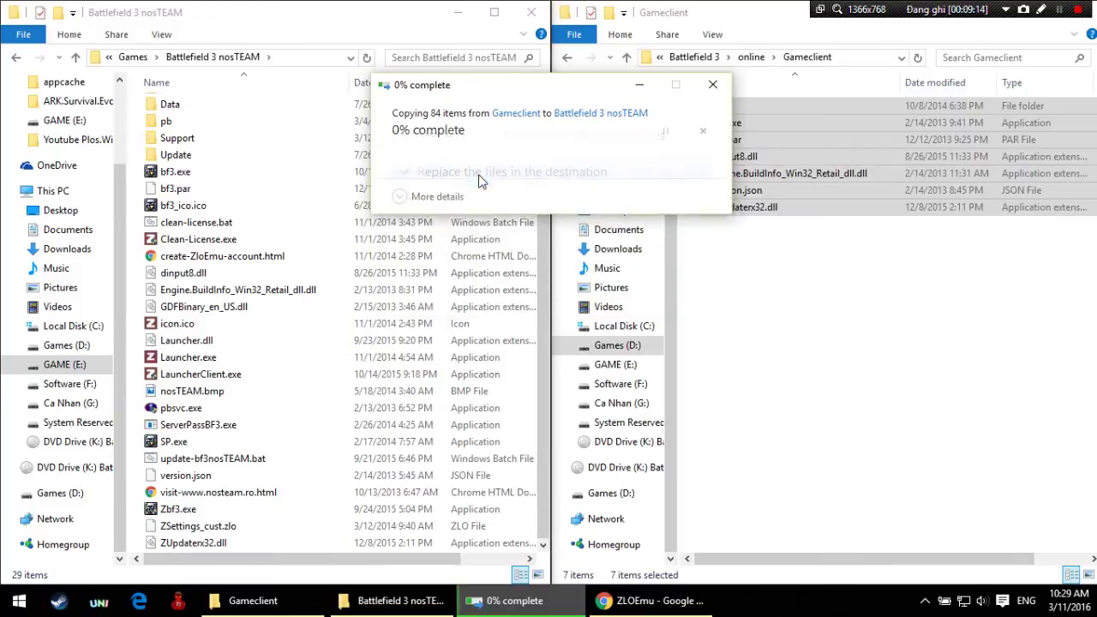
pyautogui.click(744, 309)
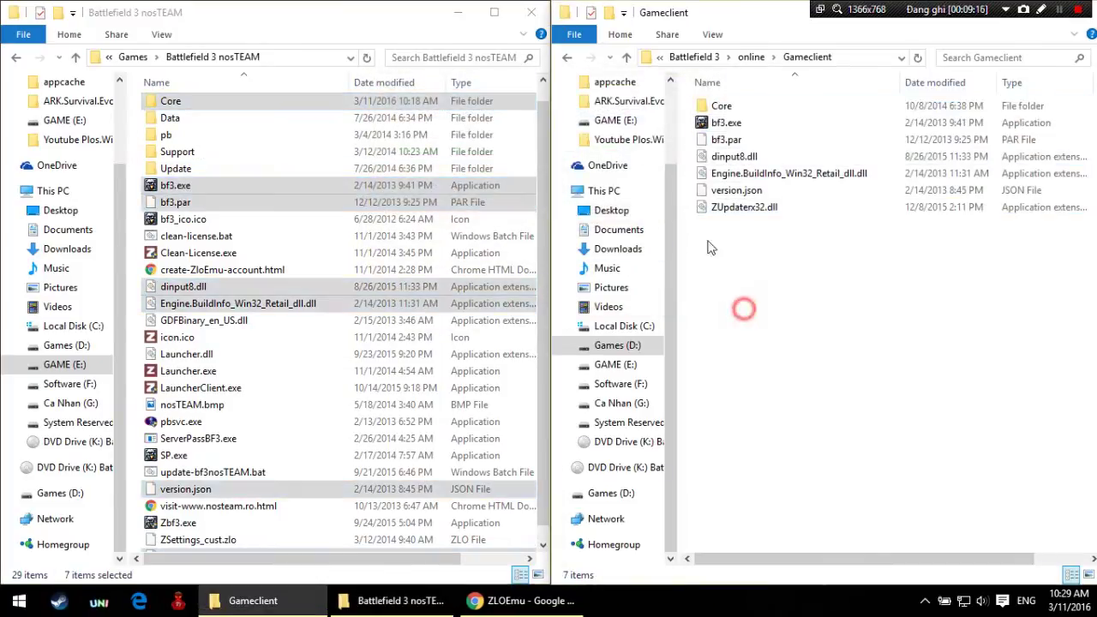
pyautogui.click(566, 58)
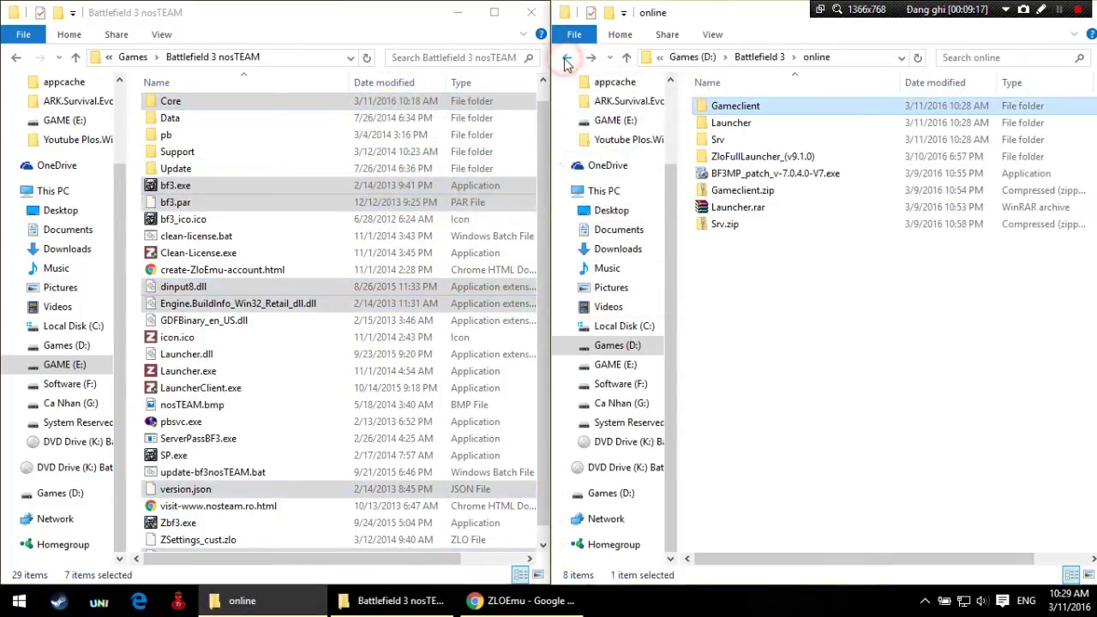
# Step: Copy ZloFullLauncher.exe and try pasting it into nosTEAM, dismissing the Launcher.dll not found error
pyautogui.doubleClick(751, 161)
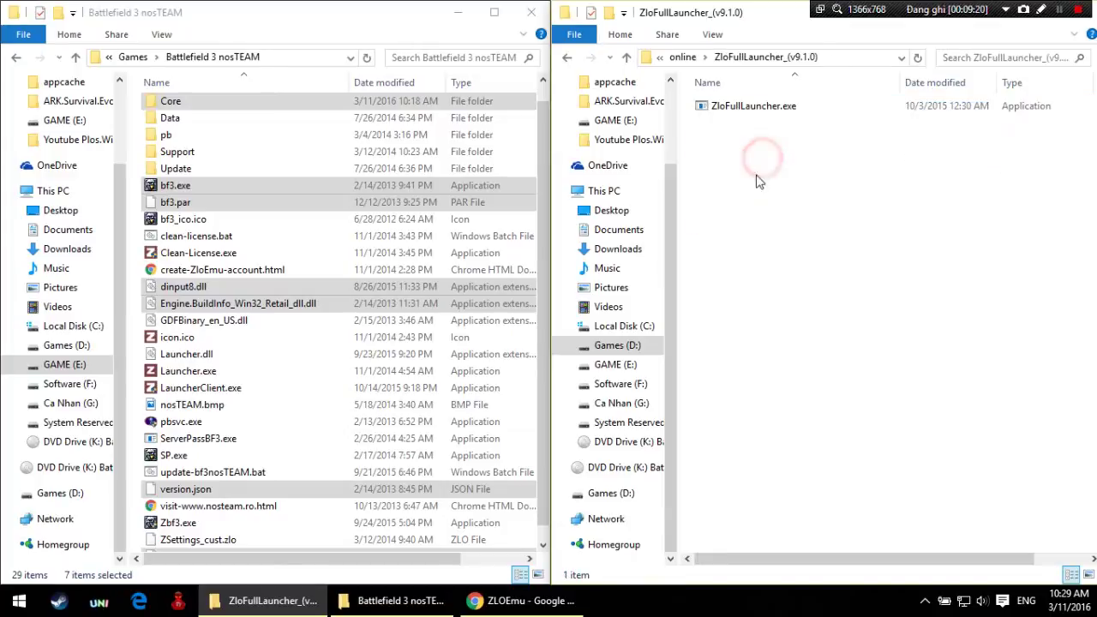
pyautogui.moveTo(751, 169); pyautogui.dragTo(762, 107)
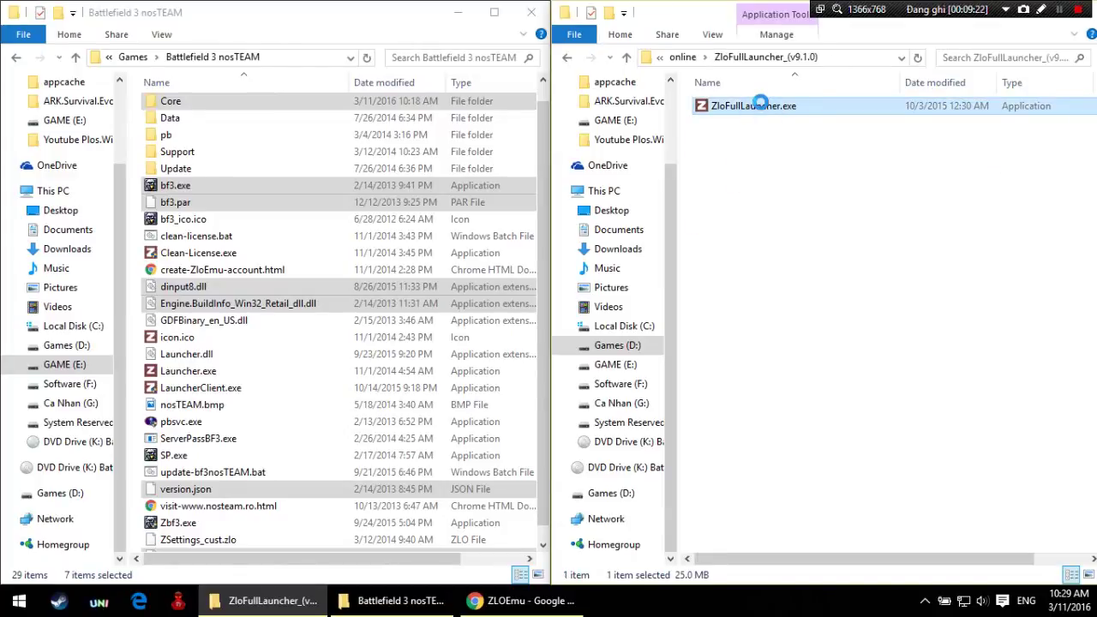
pyautogui.rightClick(759, 103)
pyautogui.click(791, 394)
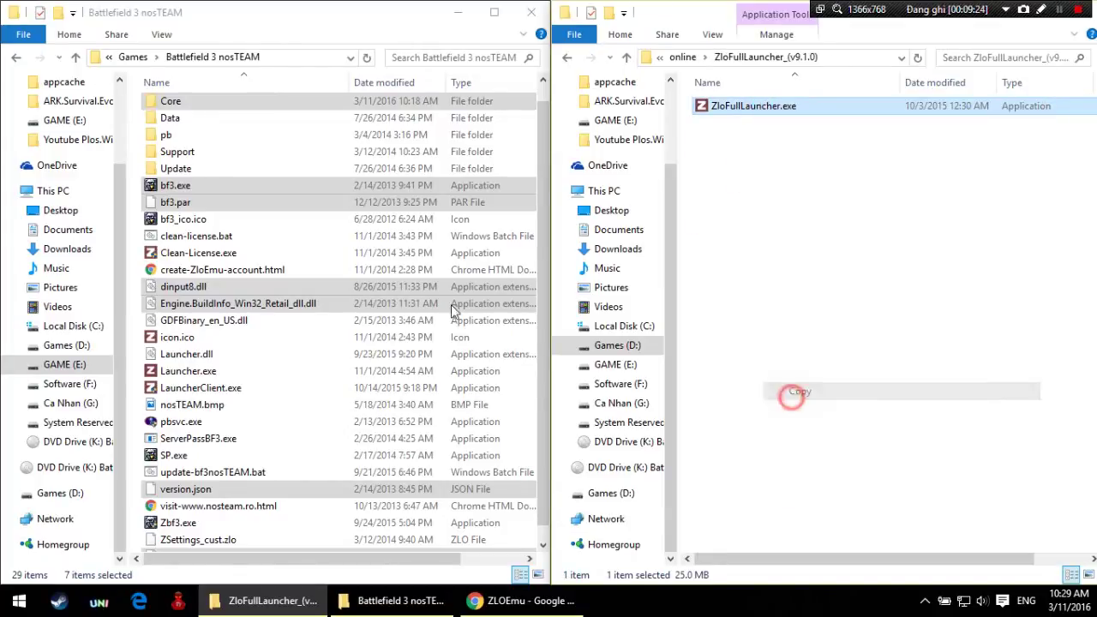
pyautogui.click(417, 288)
pyautogui.rightClick(416, 288)
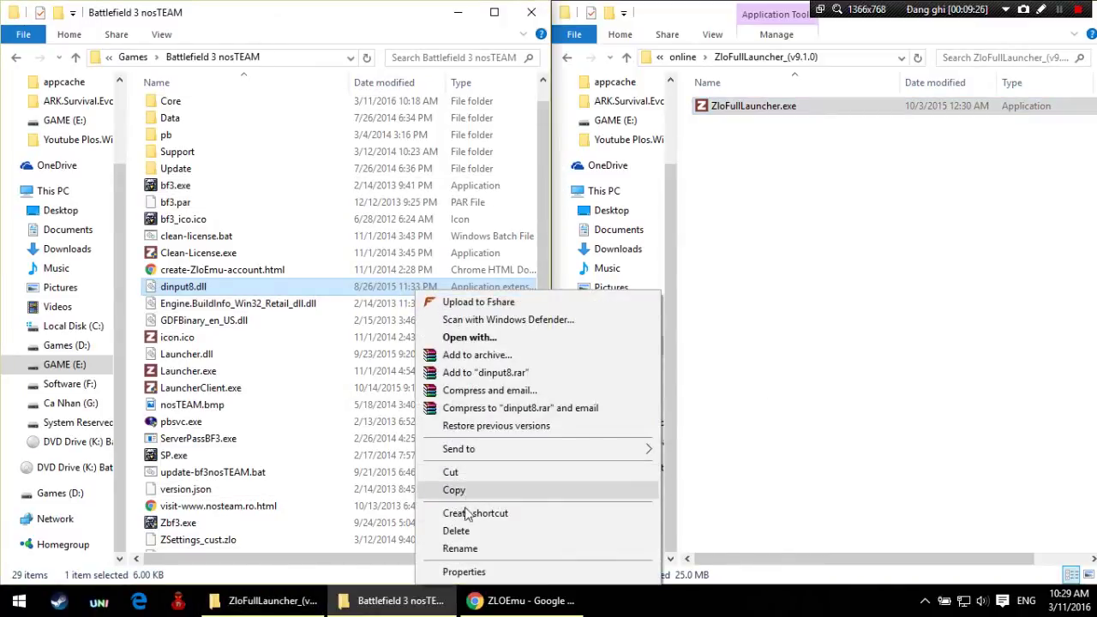
pyautogui.click(358, 375)
pyautogui.rightClick(409, 369)
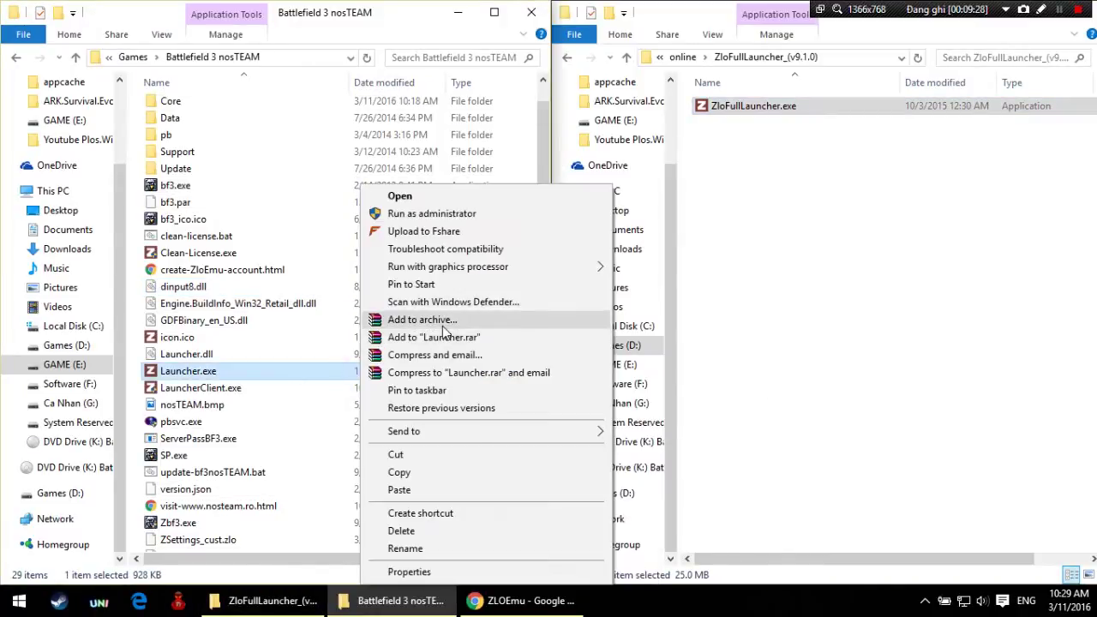
pyautogui.click(442, 487)
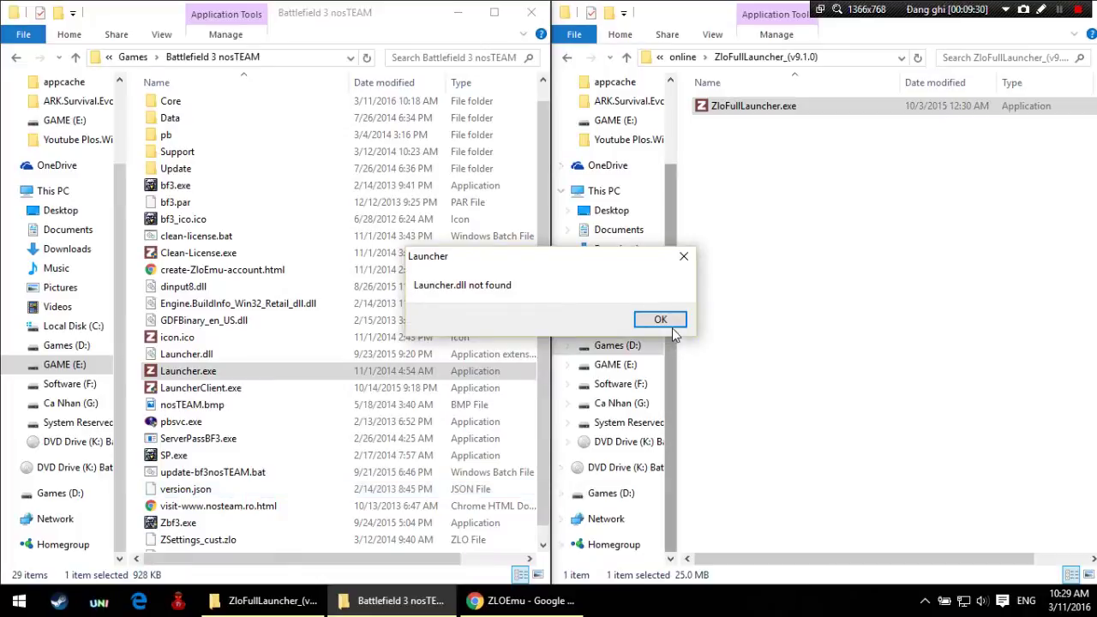
pyautogui.click(662, 319)
# Step: Drag ZloFullLauncher.exe into the nosTEAM folder, overwriting the existing copy
pyautogui.click(510, 320)
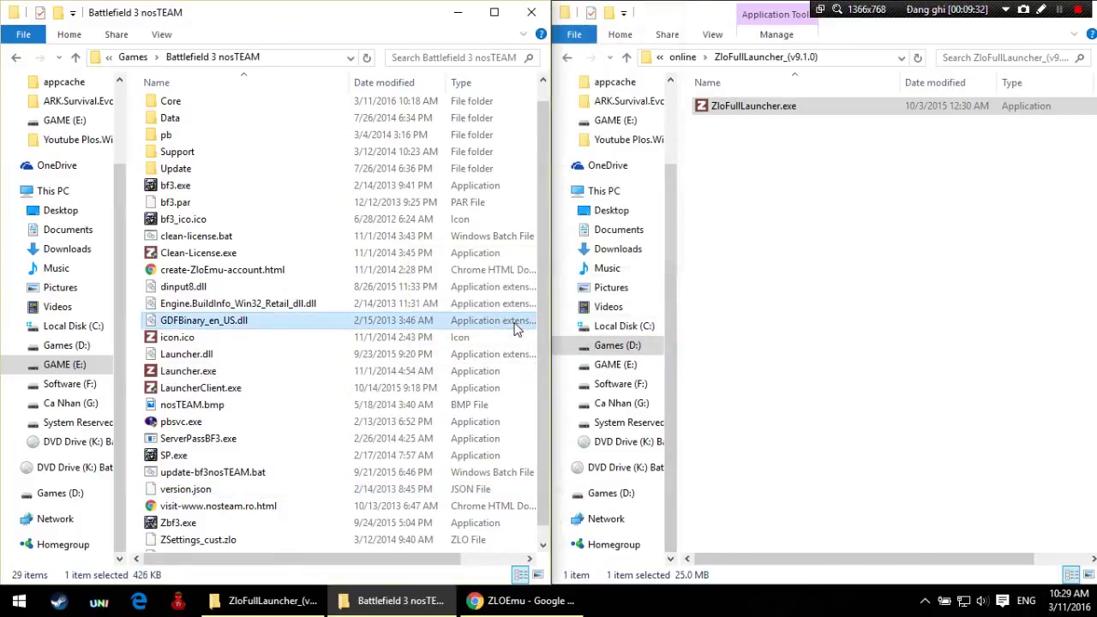
pyautogui.click(745, 123)
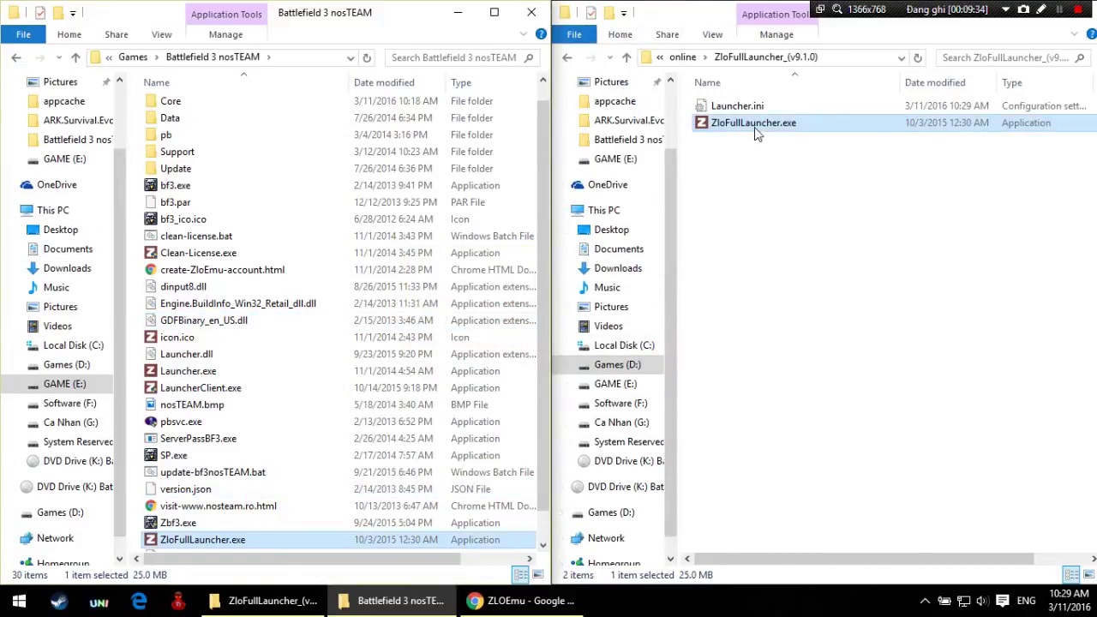
pyautogui.moveTo(418, 210); pyautogui.dragTo(417, 212)
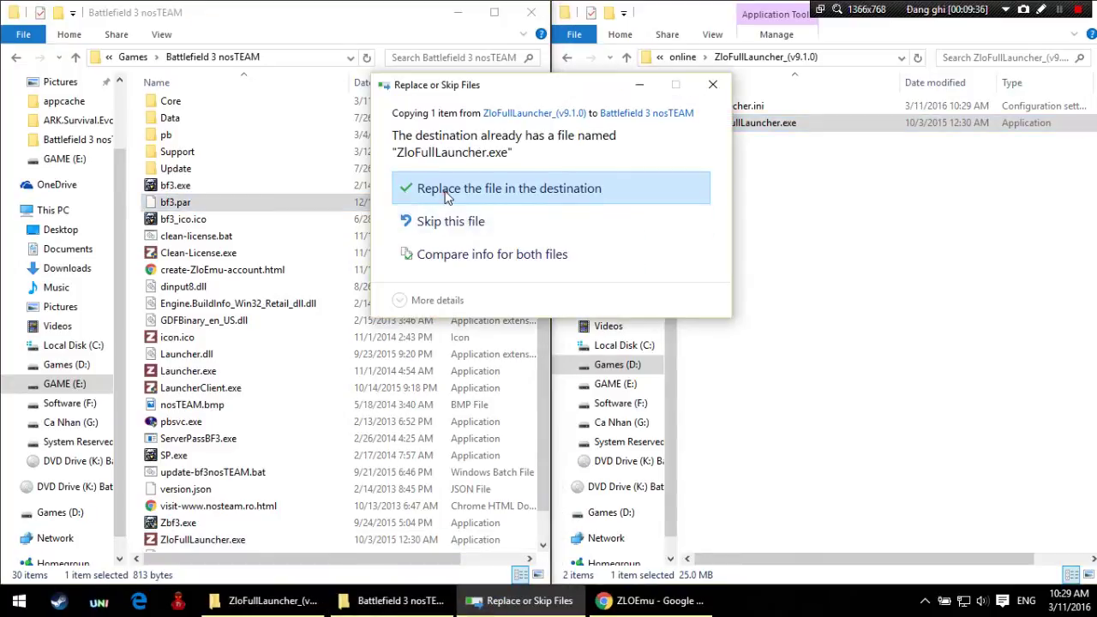
pyautogui.click(420, 192)
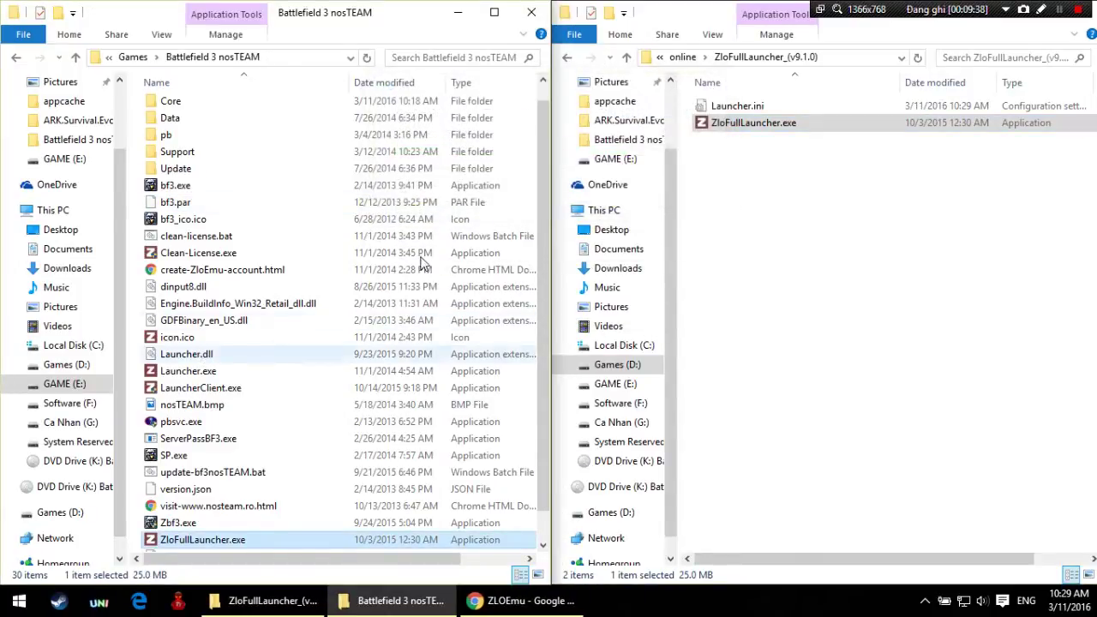
pyautogui.click(735, 166)
# Step: View Launcher.ini, then minimize the ZloFullLauncher window and enlarge the nosTEAM window
pyautogui.click(338, 354)
pyautogui.doubleClick(785, 108)
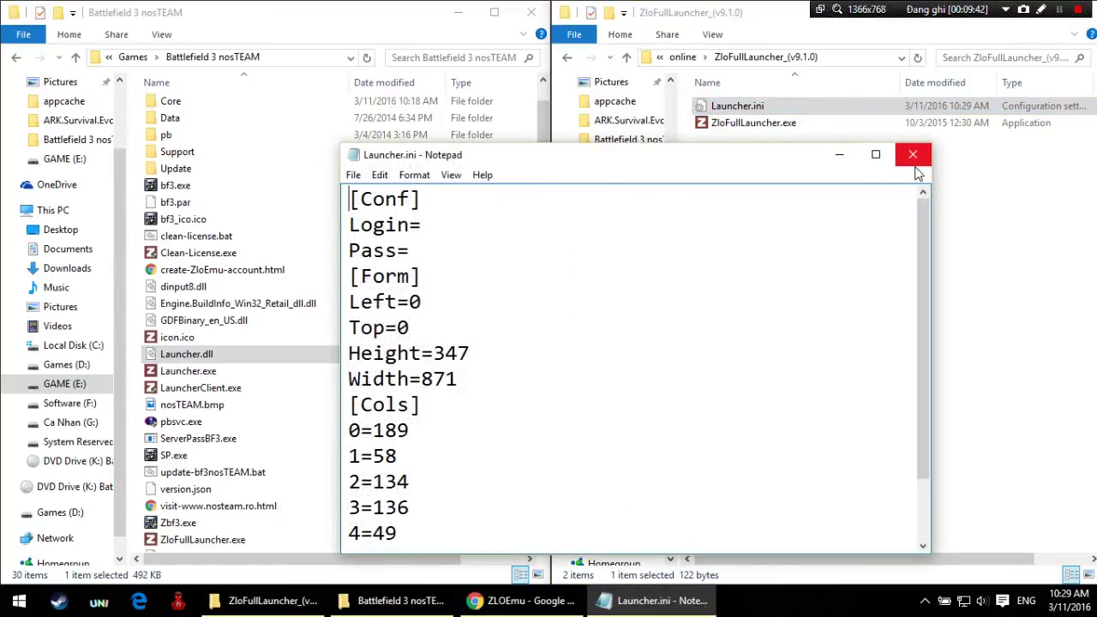
pyautogui.click(913, 154)
pyautogui.moveTo(730, 19); pyautogui.dragTo(991, 115)
pyautogui.click(968, 114)
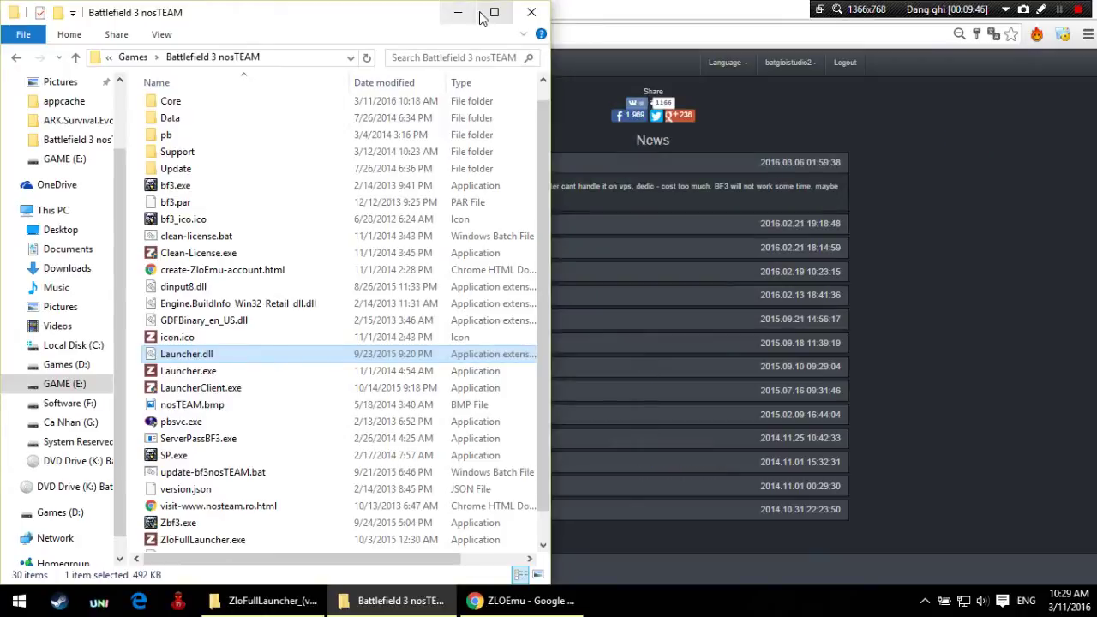
pyautogui.click(484, 14)
# Step: Refresh the nosTEAM folder and run LauncherClient.exe as administrator, approving the UAC prompt
pyautogui.rightClick(830, 200)
pyautogui.click(869, 266)
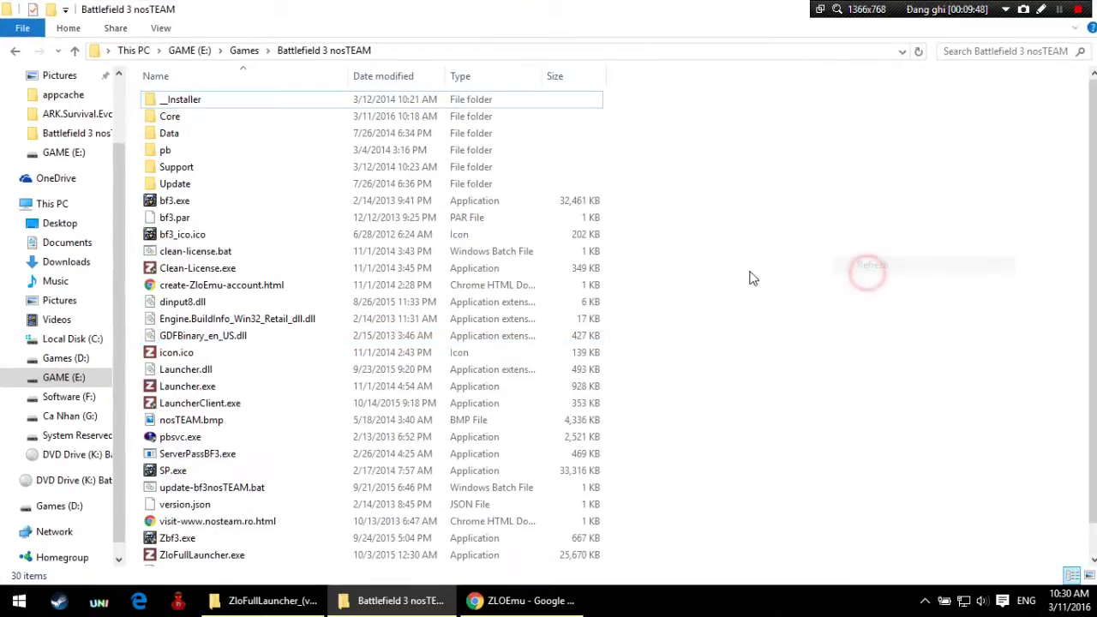
pyautogui.scroll(-1, 675, 293)
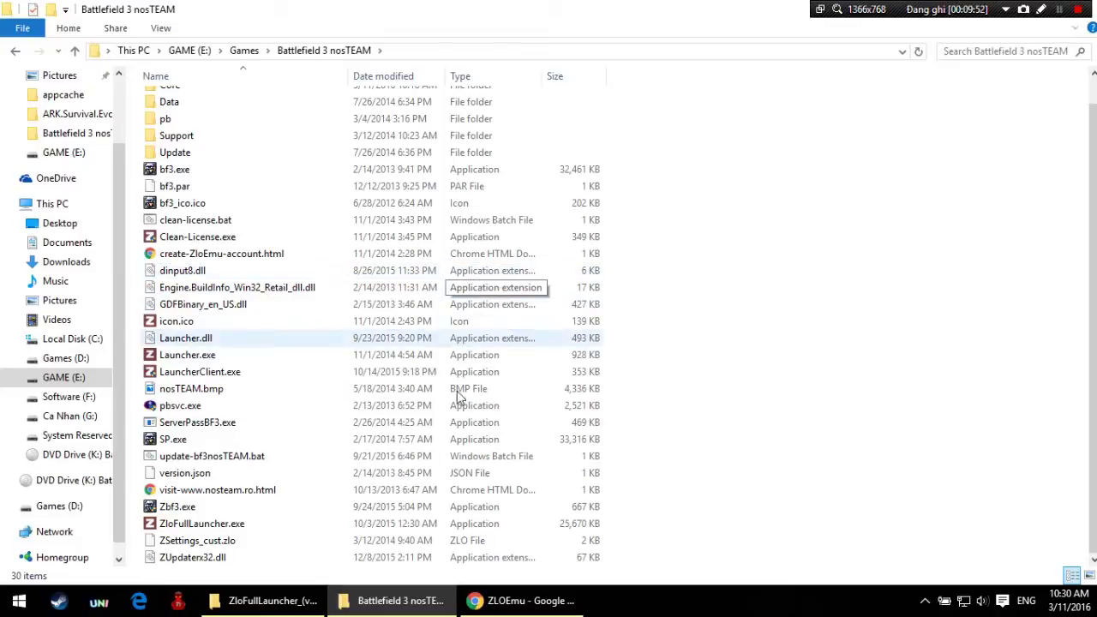
pyautogui.click(411, 371)
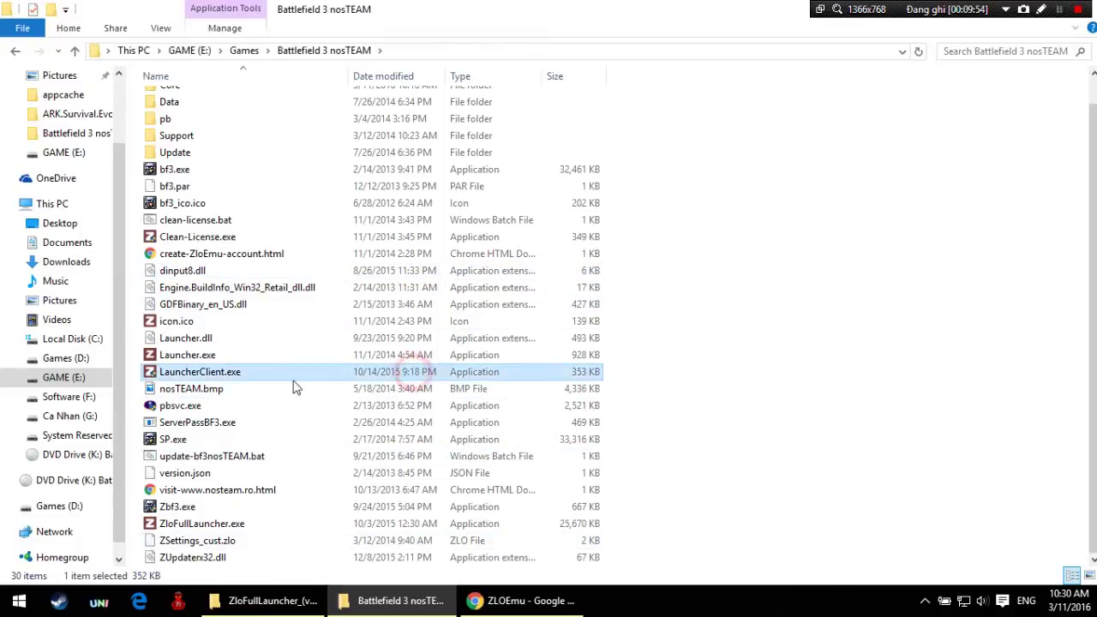
pyautogui.rightClick(211, 374)
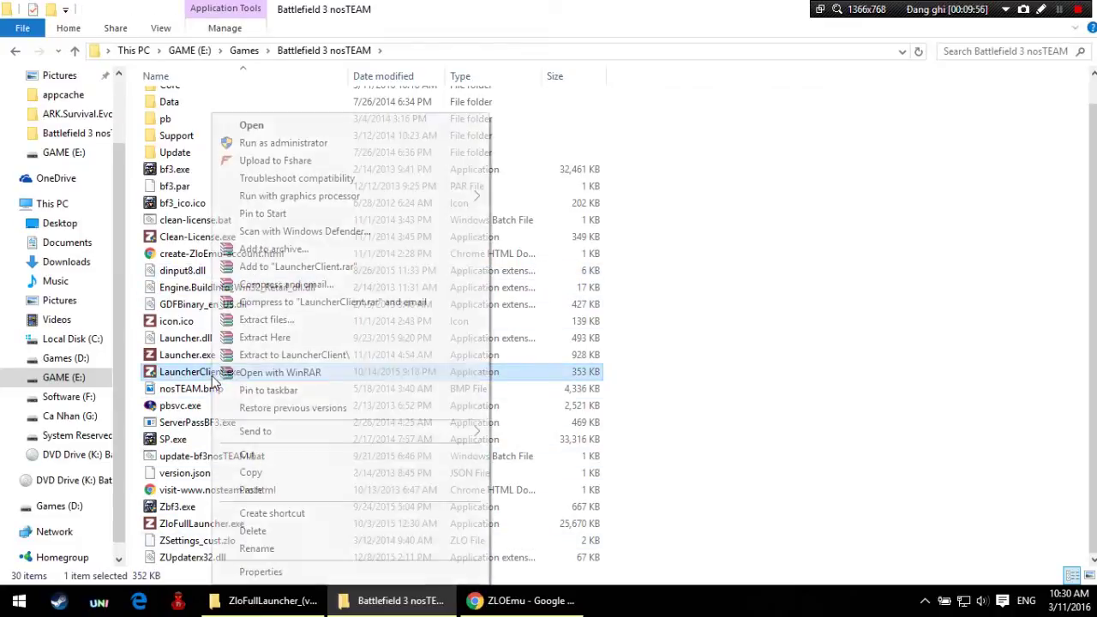
pyautogui.click(278, 143)
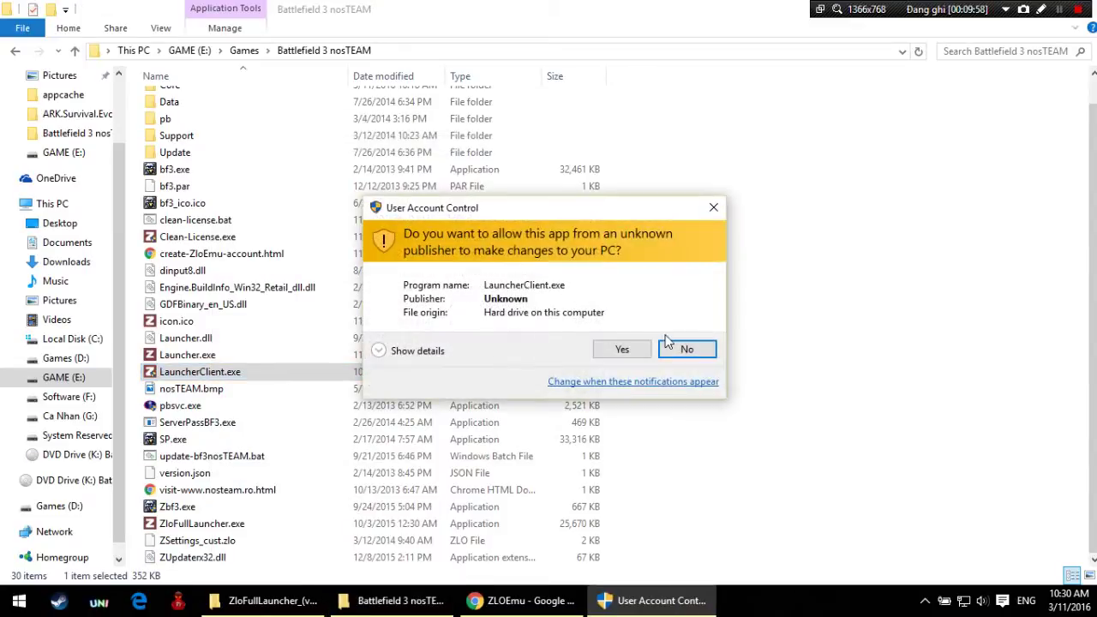
pyautogui.click(621, 349)
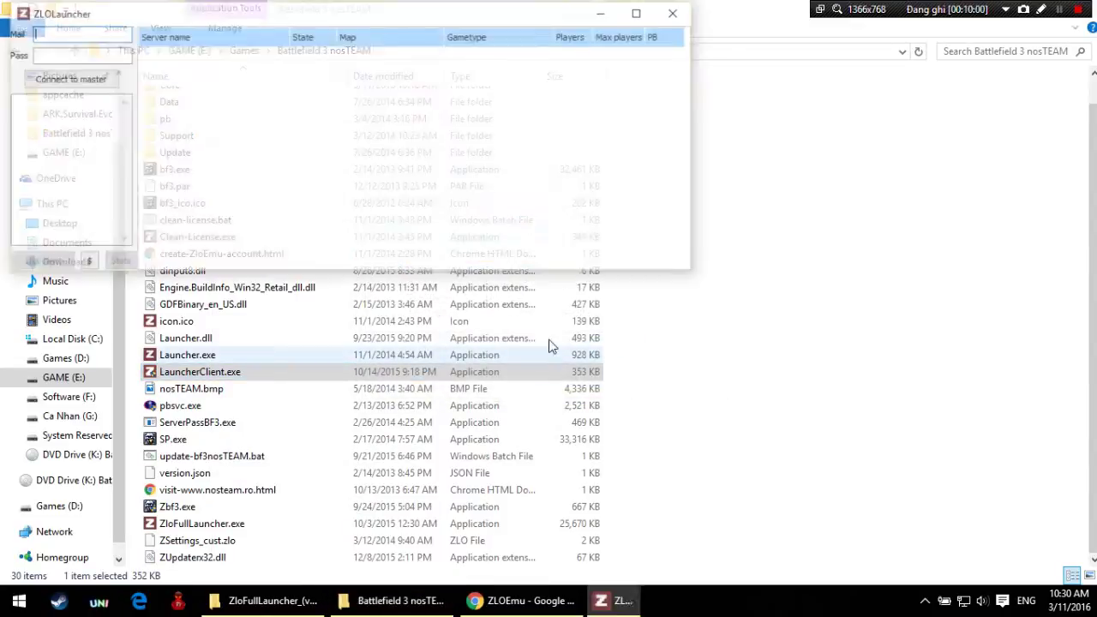
pyautogui.moveTo(311, 14); pyautogui.dragTo(629, 57)
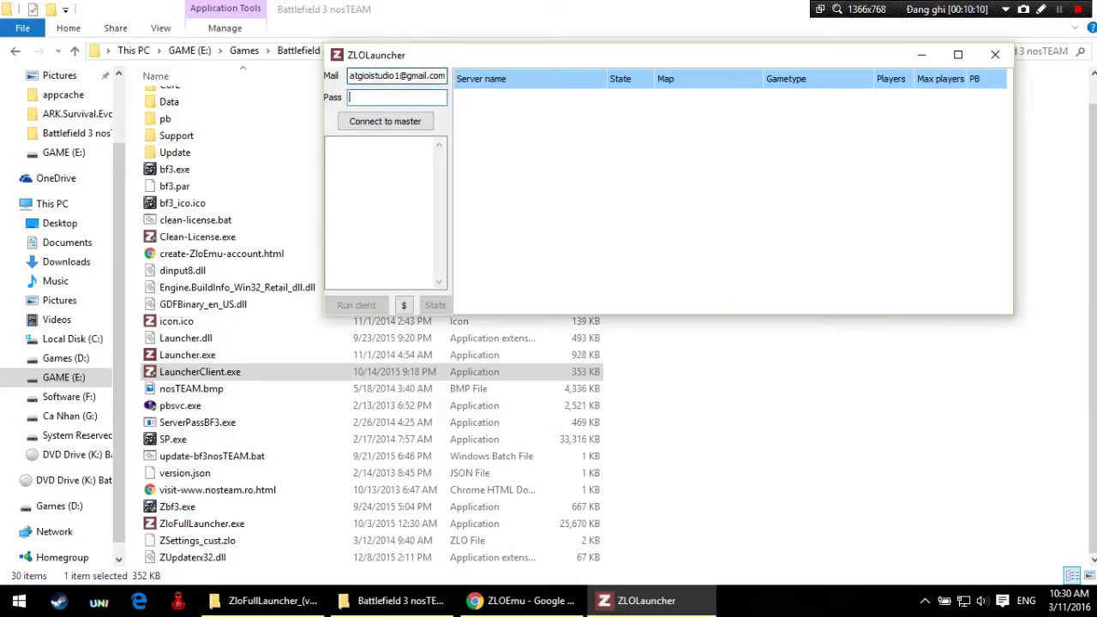
# Step: Enter the password, connect to the master server, and browse the server list
pyautogui.write('•••••••••••••')
pyautogui.click(382, 122)
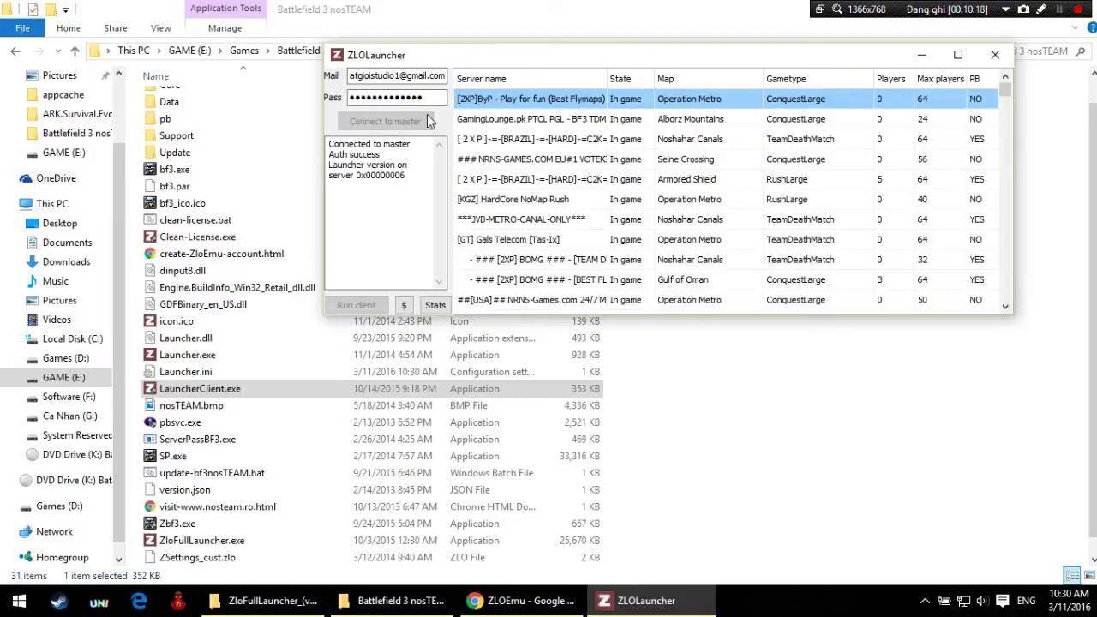
pyautogui.click(539, 119)
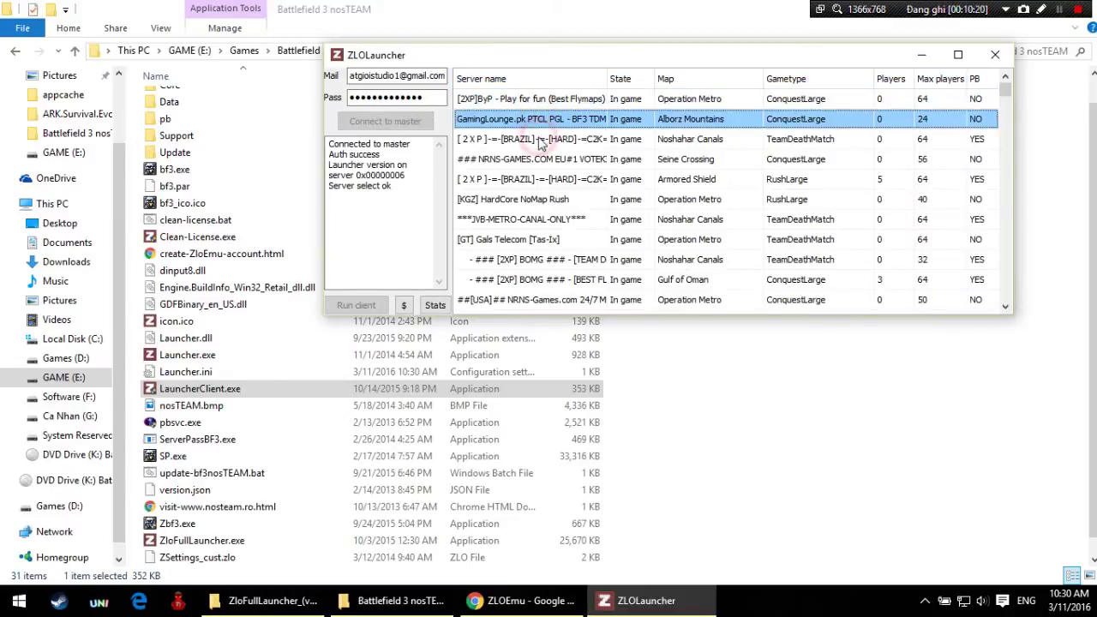
pyautogui.click(540, 138)
pyautogui.click(553, 159)
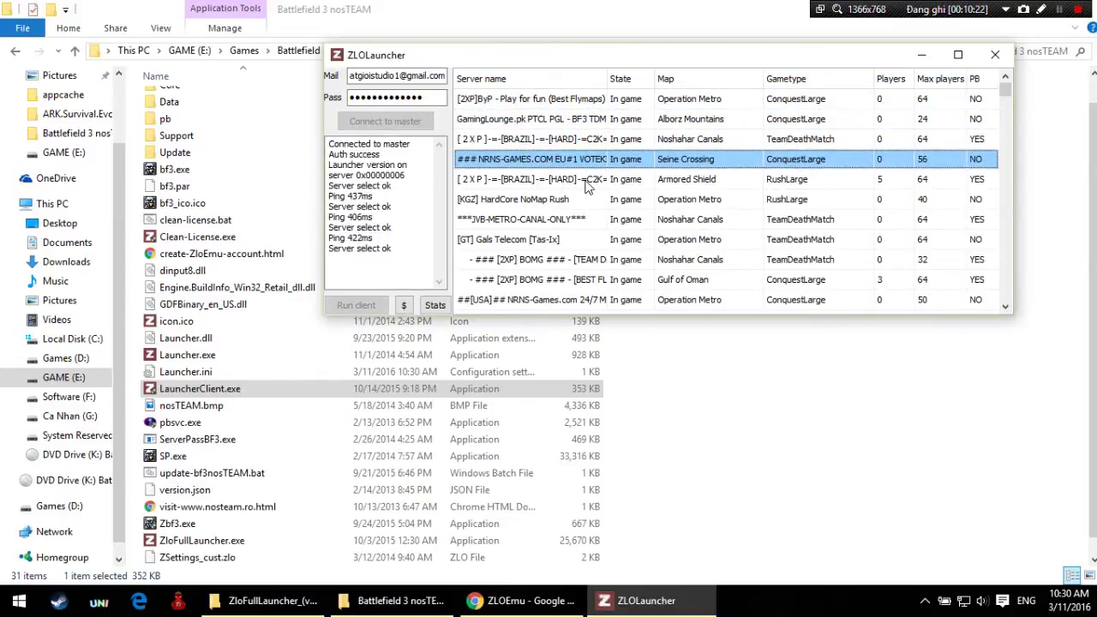
pyautogui.press('Down')
pyautogui.press('Down')
pyautogui.press('Down')
pyautogui.press('Down')
pyautogui.press('Down')
pyautogui.press('Down')
pyautogui.press('Down')
pyautogui.press('Down')
pyautogui.press('Down')
pyautogui.press('Down')
pyautogui.press('Up')
pyautogui.press('Up')
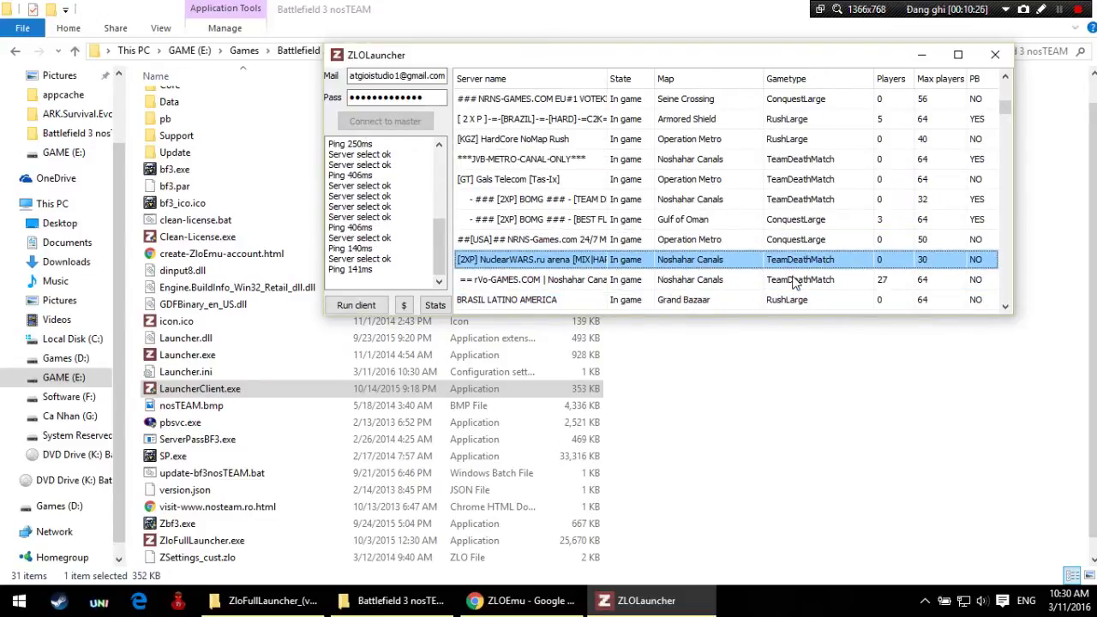
pyautogui.press('Down')
pyautogui.press('Up')
pyautogui.press('Up')
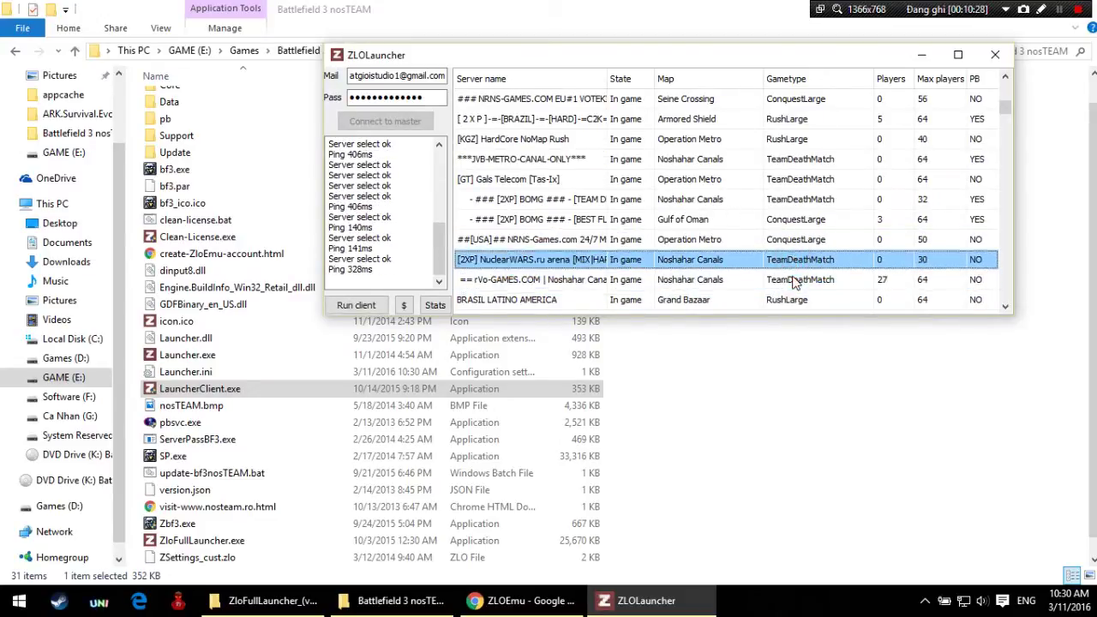
pyautogui.press('Down')
pyautogui.press('Down')
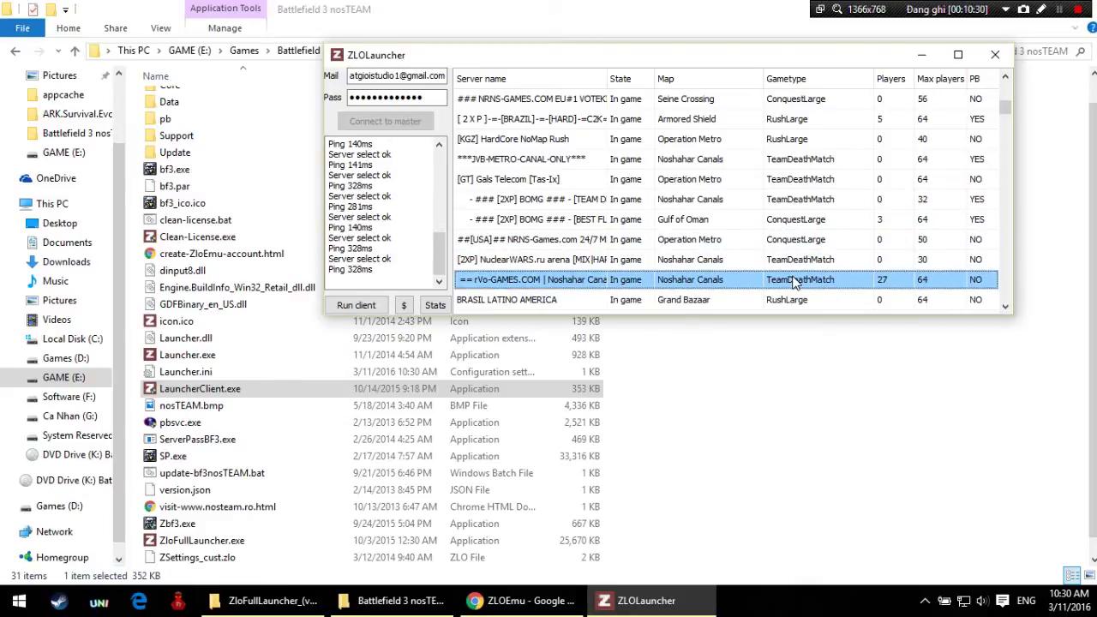
pyautogui.press('Up')
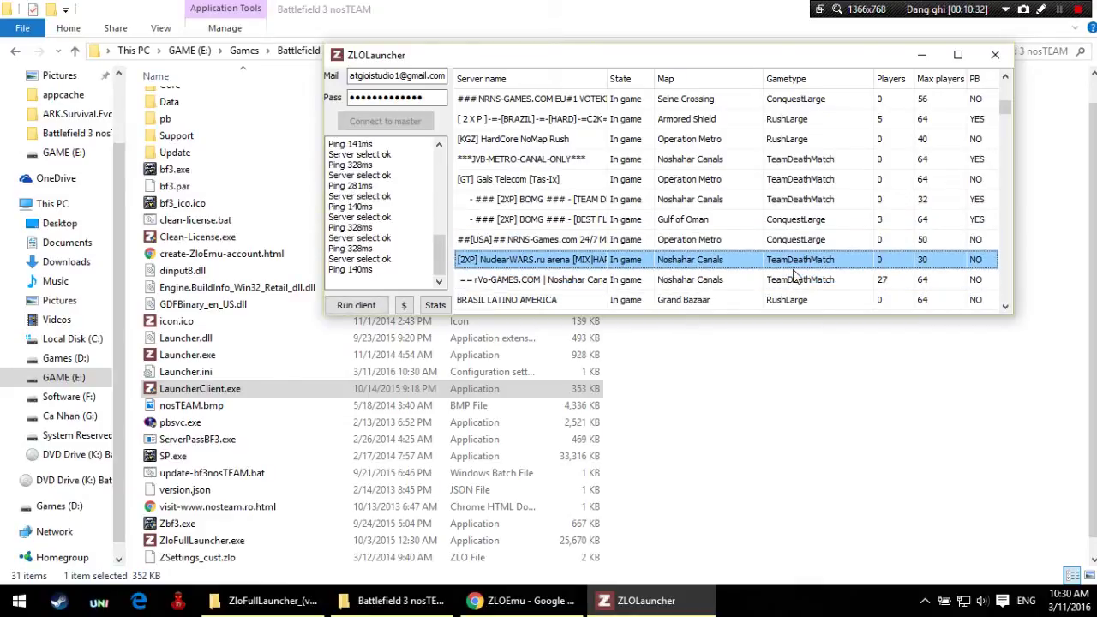
# Step: Select the Morocco server on Kharg Island and run the game client
pyautogui.click(1004, 105)
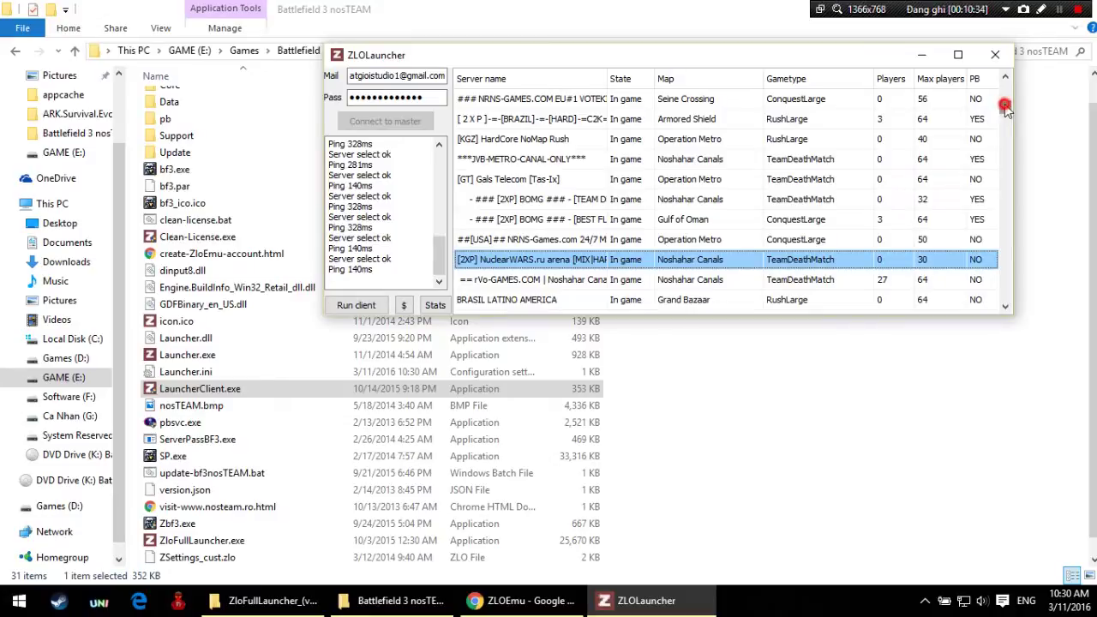
pyautogui.moveTo(1004, 110); pyautogui.dragTo(1004, 116)
pyautogui.press('Up')
pyautogui.press('Up')
pyautogui.press('Up')
pyautogui.press('Up')
pyautogui.press('Up')
pyautogui.press('Up')
pyautogui.press('Up')
pyautogui.press('Up')
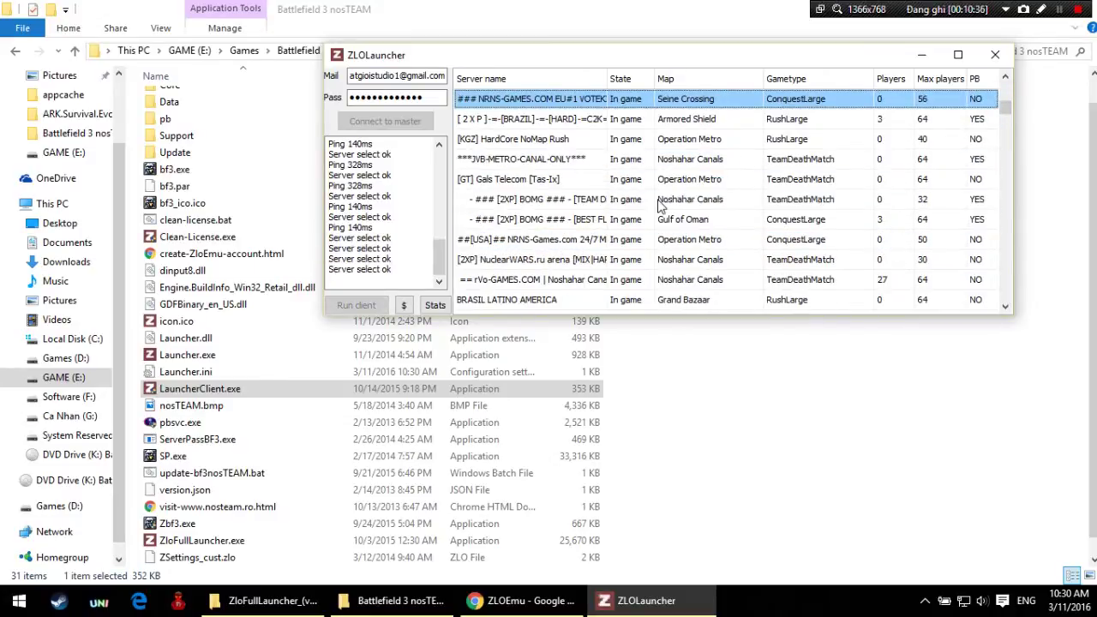
pyautogui.press('Down')
pyautogui.press('Down')
pyautogui.press('Down')
pyautogui.press('Down')
pyautogui.press('Down')
pyautogui.press('Down')
pyautogui.press('Down')
pyautogui.press('Down')
pyautogui.press('Down')
pyautogui.press('Down')
pyautogui.press('Down')
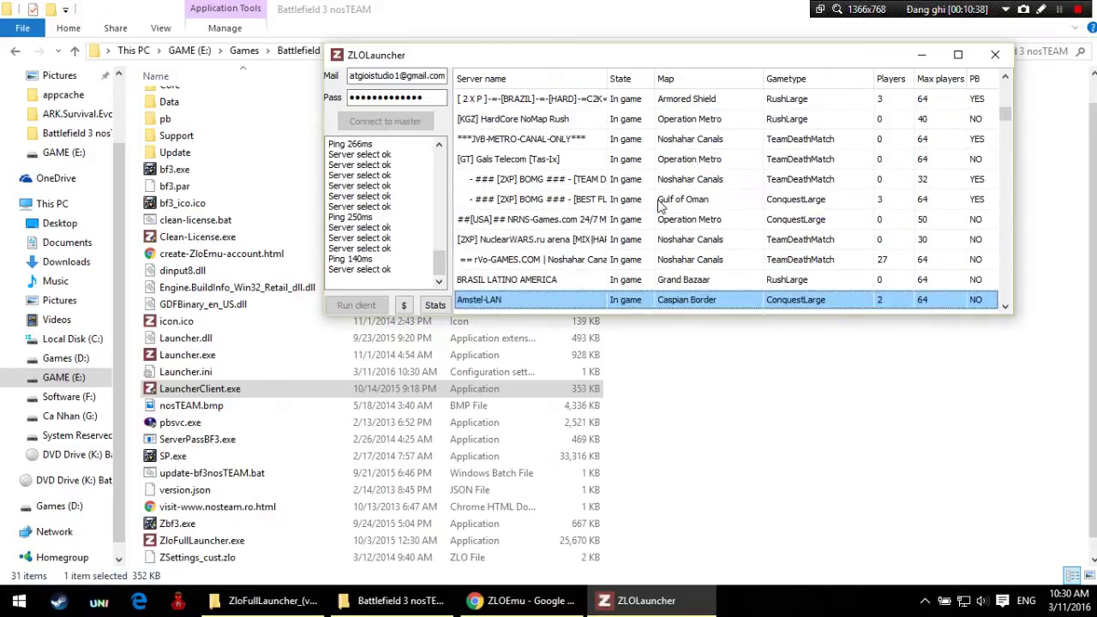
pyautogui.press('Down')
pyautogui.press('Down')
pyautogui.press('Down')
pyautogui.press('Down')
pyautogui.press('Down')
pyautogui.press('Down')
pyautogui.press('Down')
pyautogui.press('Down')
pyautogui.press('Down')
pyautogui.press('Down')
pyautogui.press('Down')
pyautogui.press('Down')
pyautogui.press('Down')
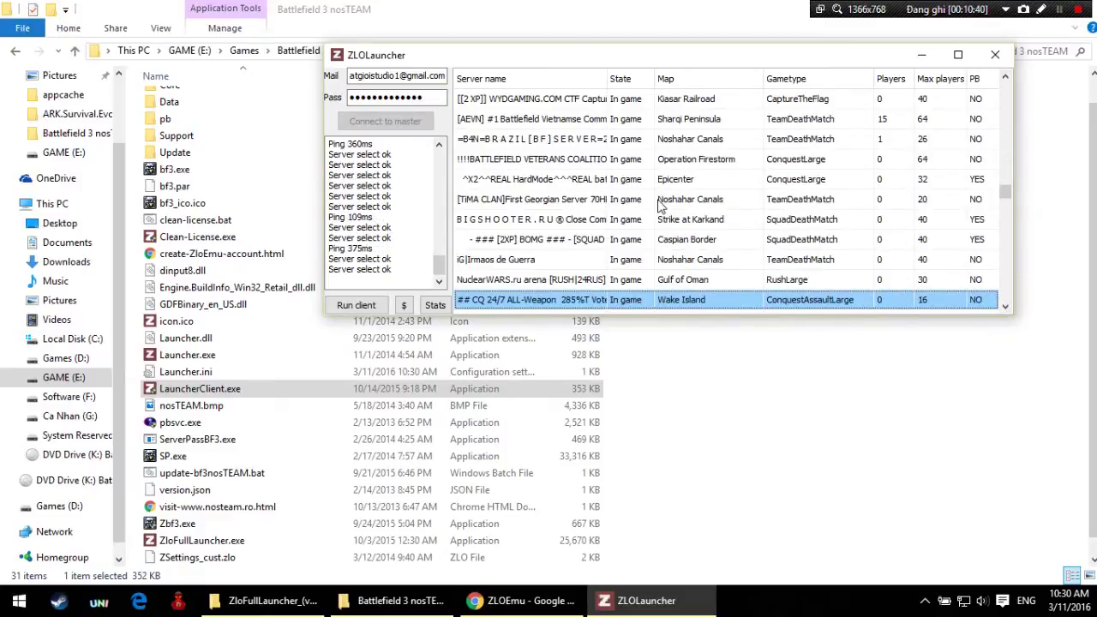
pyautogui.press('Down')
pyautogui.press('Down')
pyautogui.press('Down')
pyautogui.press('Down')
pyautogui.press('Down')
pyautogui.press('Down')
pyautogui.press('Down')
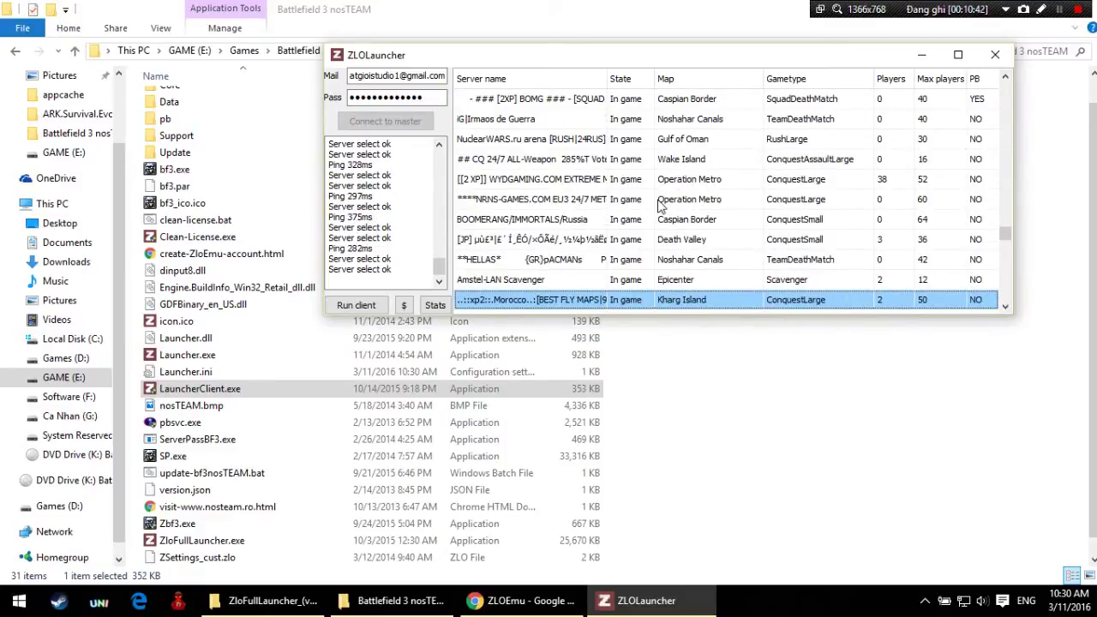
pyautogui.press('Down')
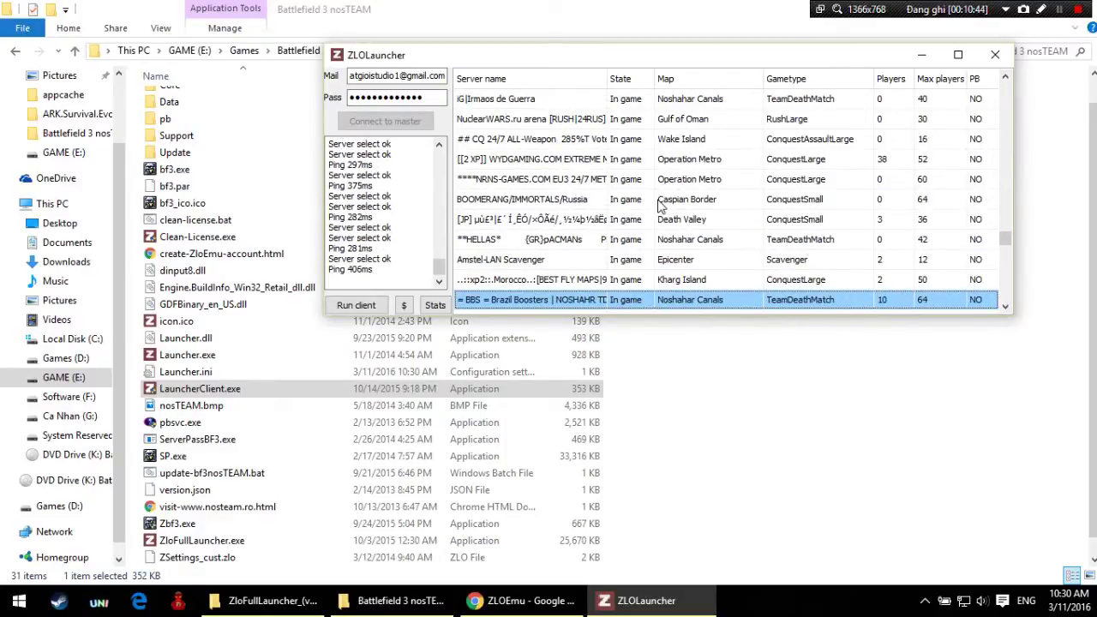
pyautogui.press('Up')
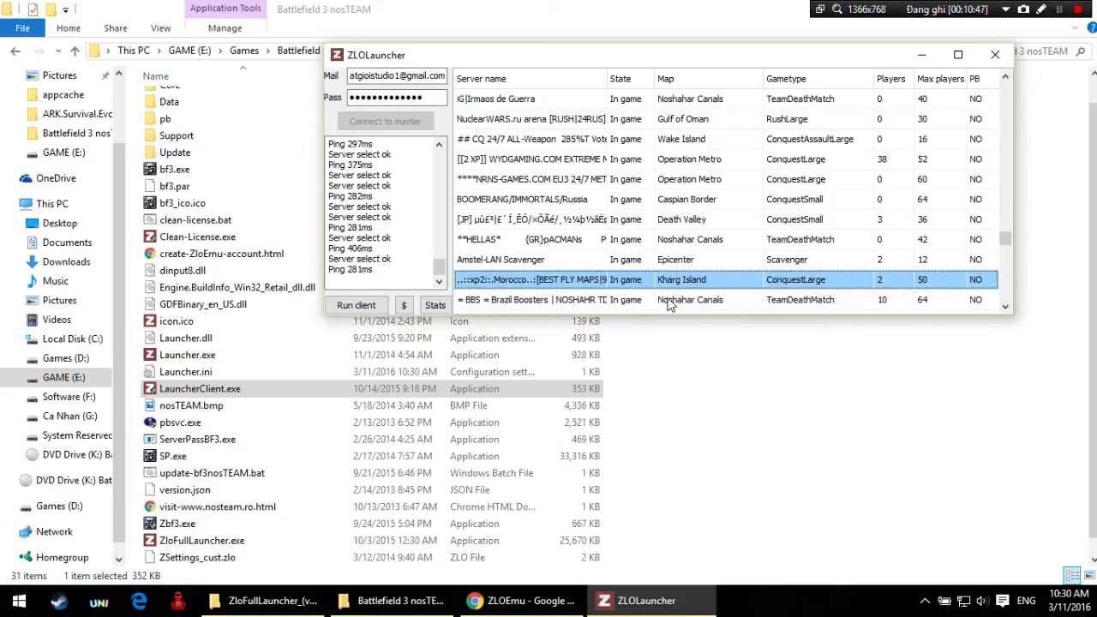
pyautogui.click(671, 279)
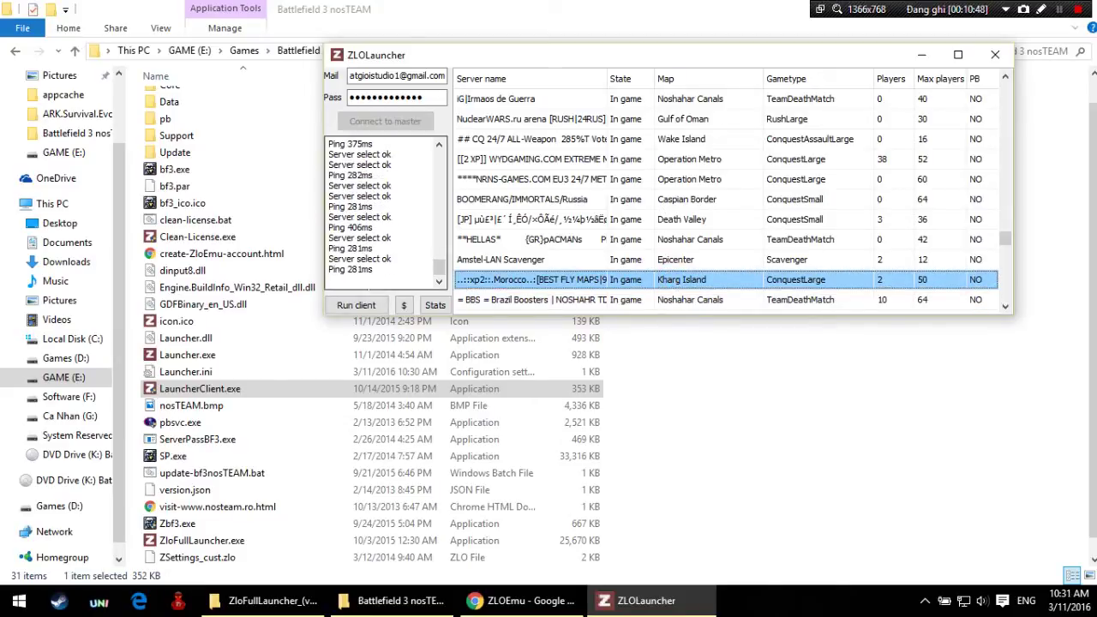
pyautogui.click(347, 306)
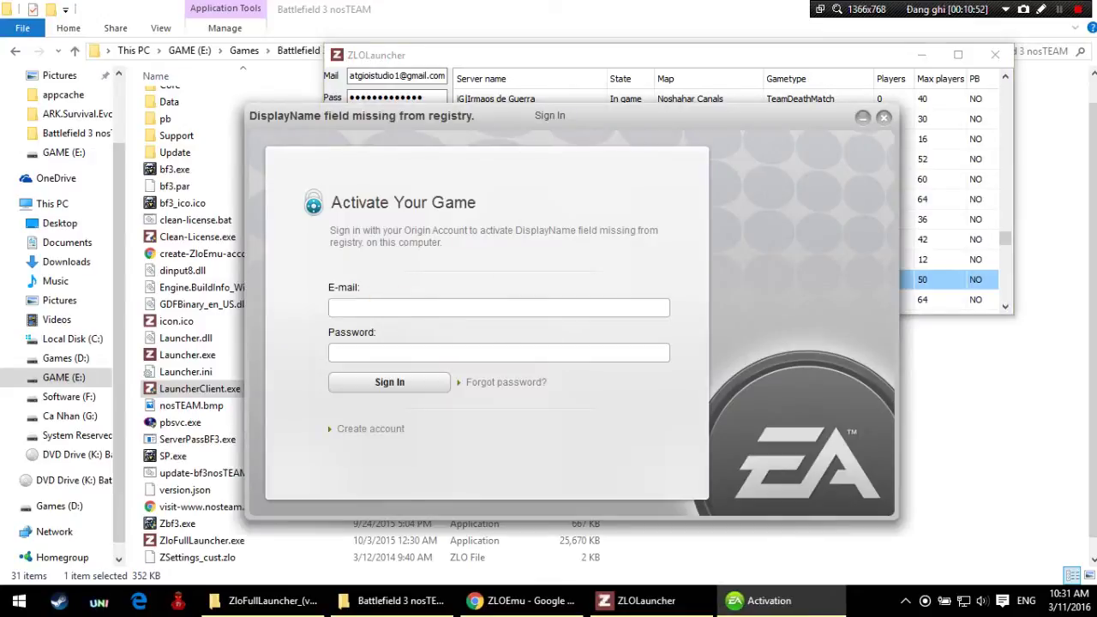
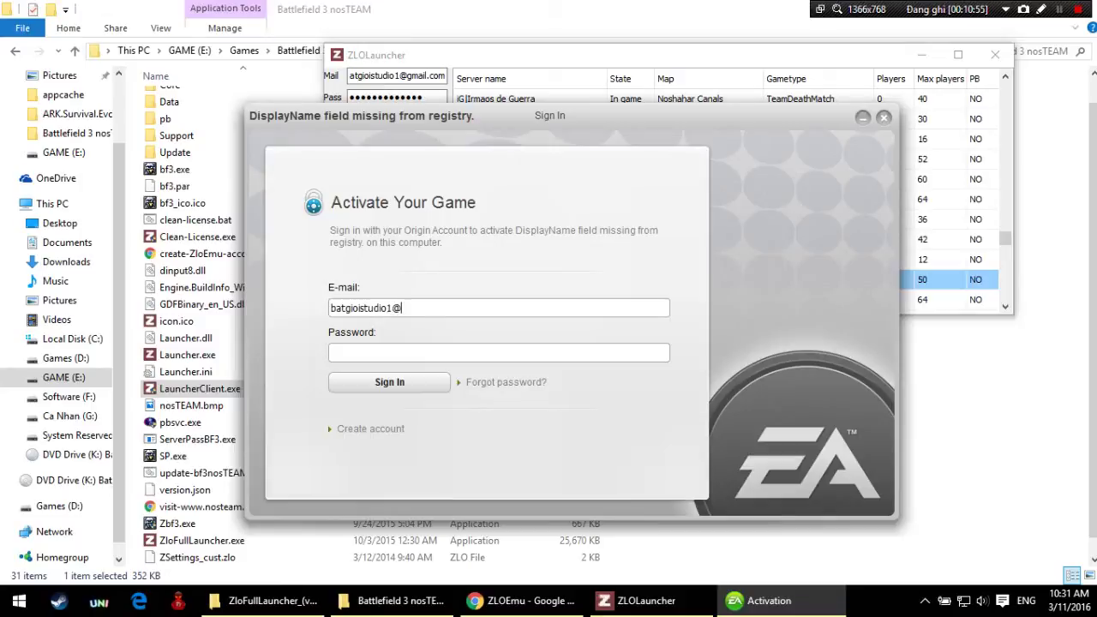
# Step: Sign in to the EA activation dialog with the account e-mail and password
pyautogui.press('Tab')
pyautogui.write('***')
pyautogui.press('BackSpace')
pyautogui.press('BackSpace')
pyautogui.press('BackSpace')
pyautogui.write('*************')
pyautogui.press('Return')
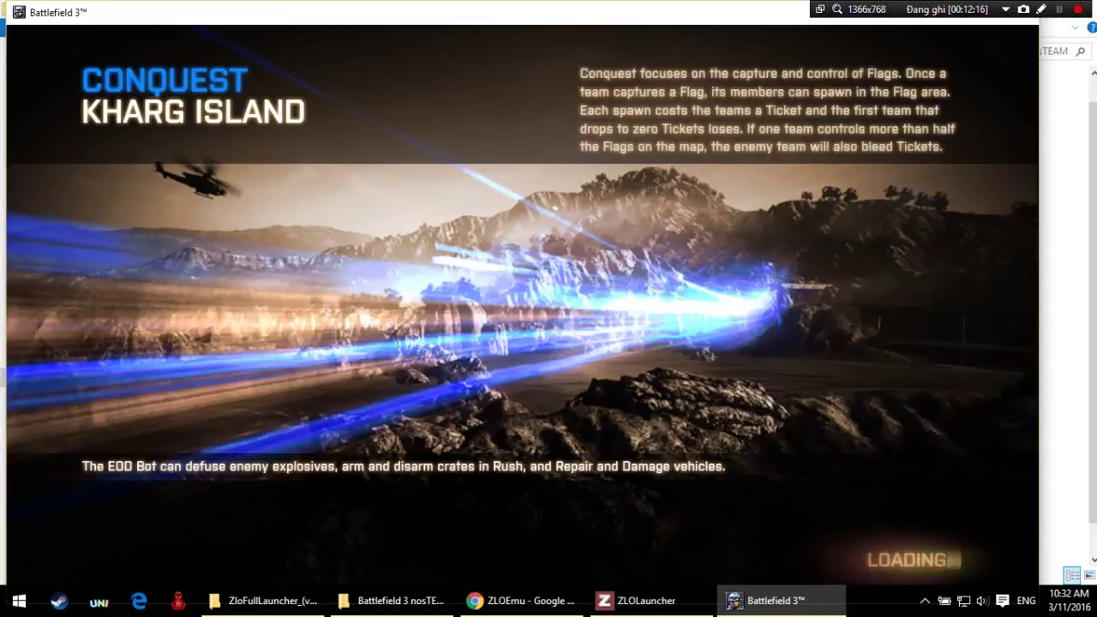
# Step: Switch to ZLOLauncher during loading, select *JVB-METRO-CANAL-ONLY*, and check its ping in the log
pyautogui.hotkey('alt', 'Tab')
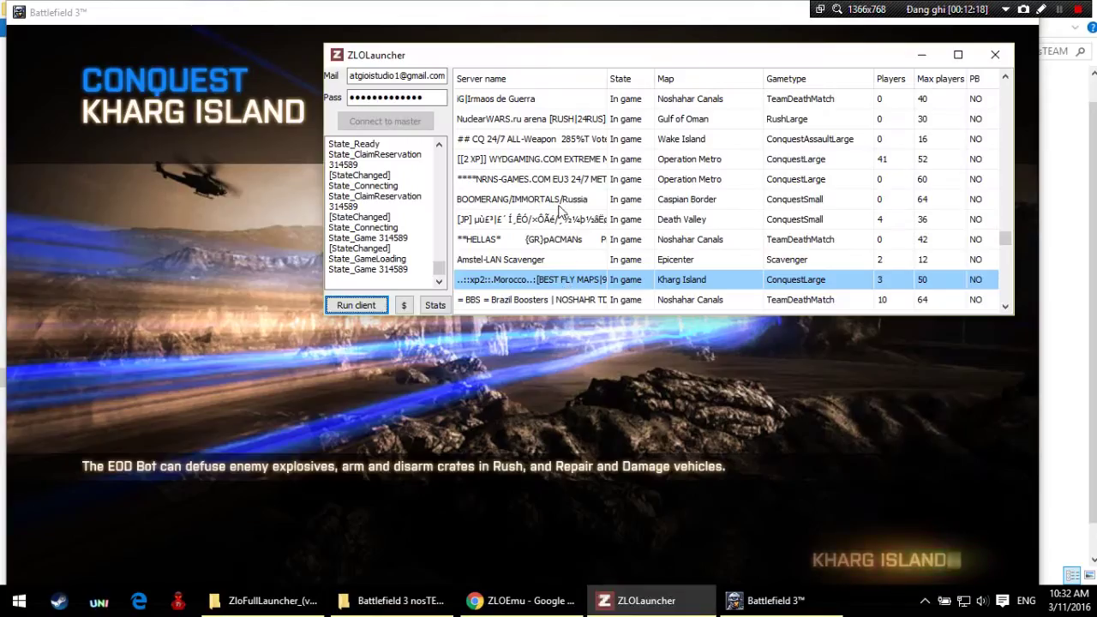
pyautogui.moveTo(1003, 242); pyautogui.dragTo(998, 289)
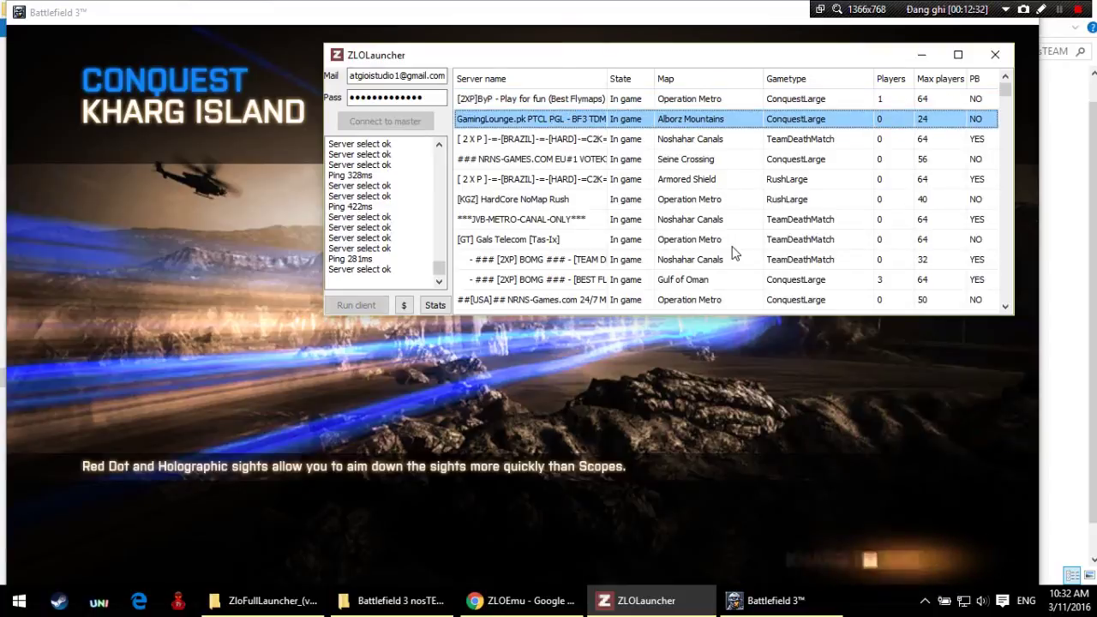
pyautogui.click(802, 604)
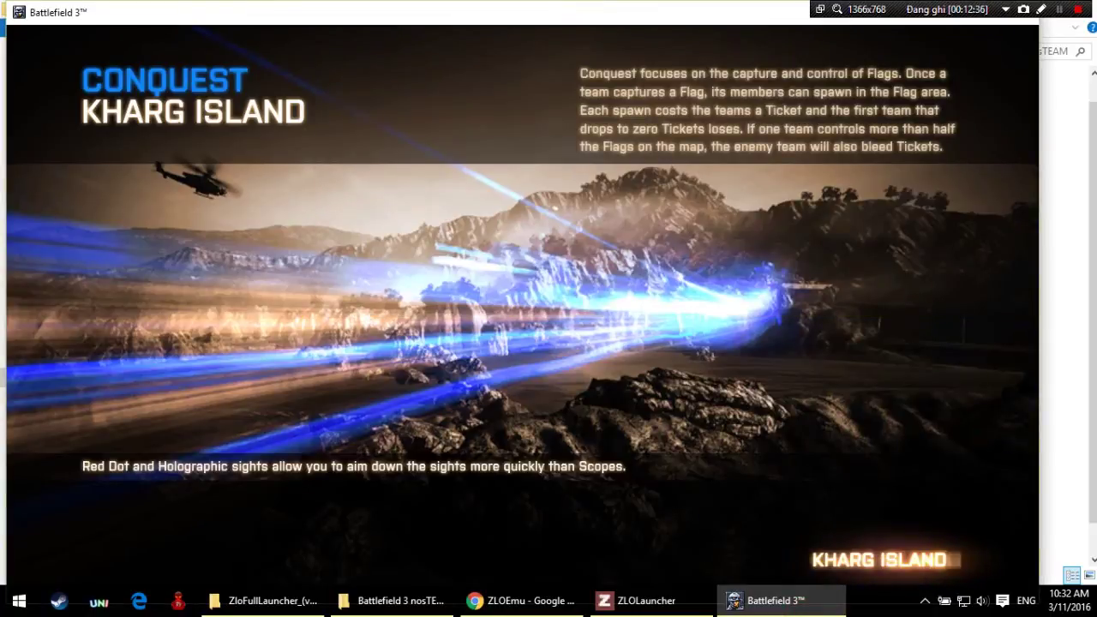
pyautogui.hotkey('alt', 'Tab')
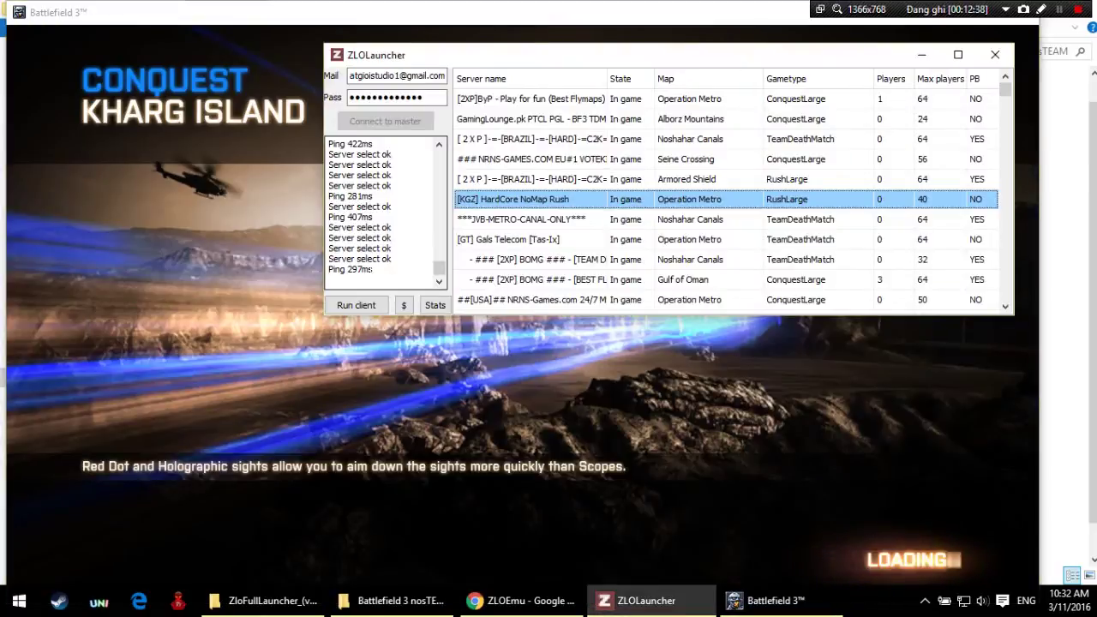
pyautogui.click(612, 220)
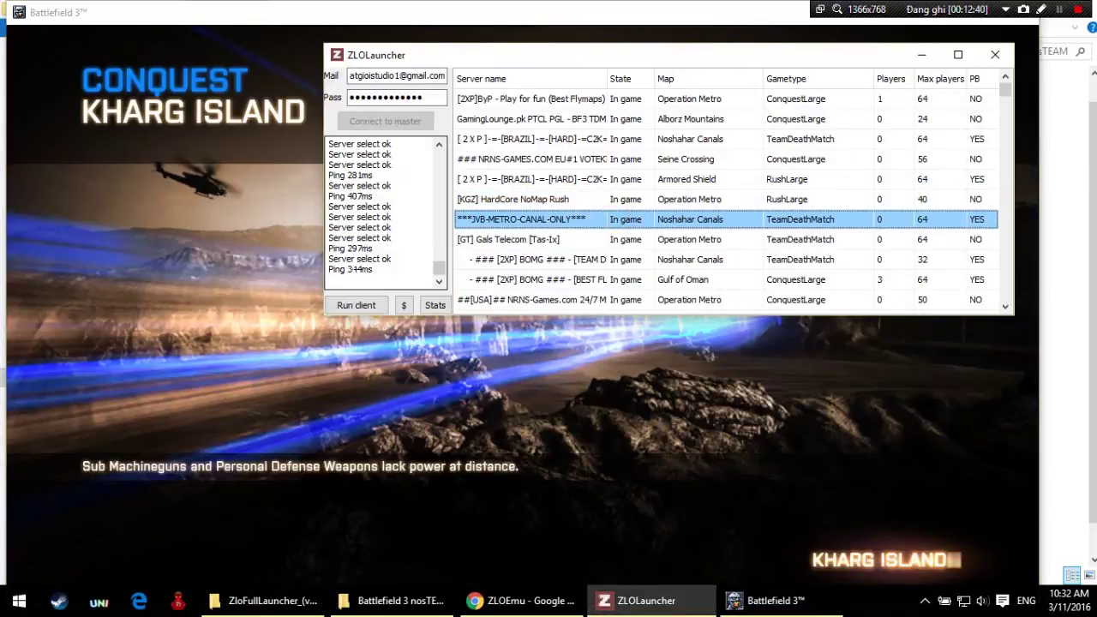
pyautogui.doubleClick(359, 269)
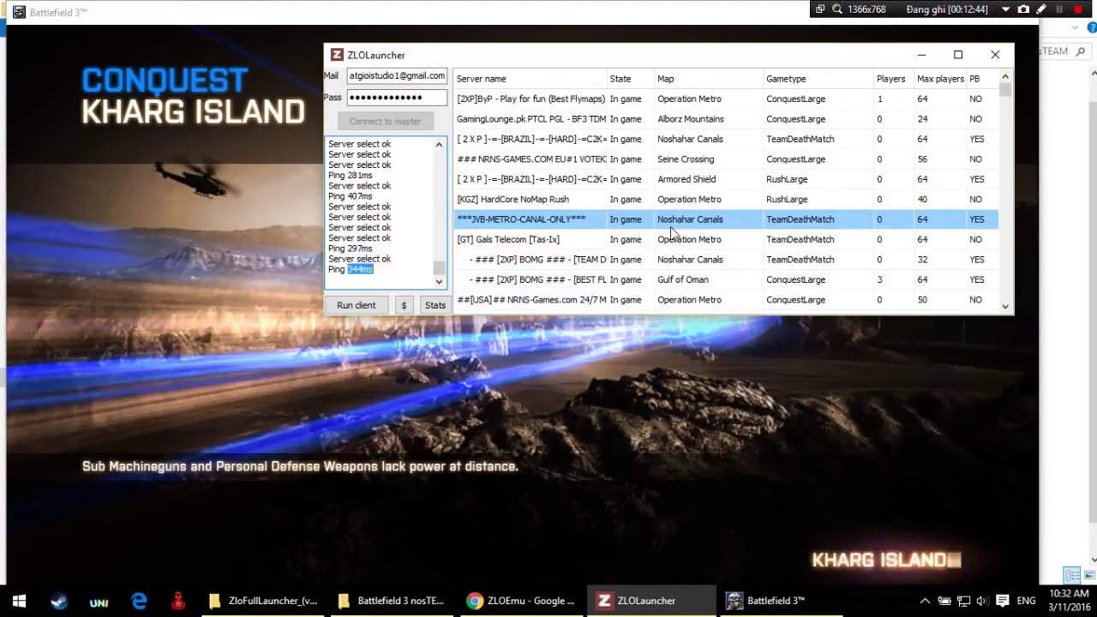
# Step: Select the [GT] Gals Telecom and [2XP] BOMG servers, checking the newest ping readings
pyautogui.click(531, 240)
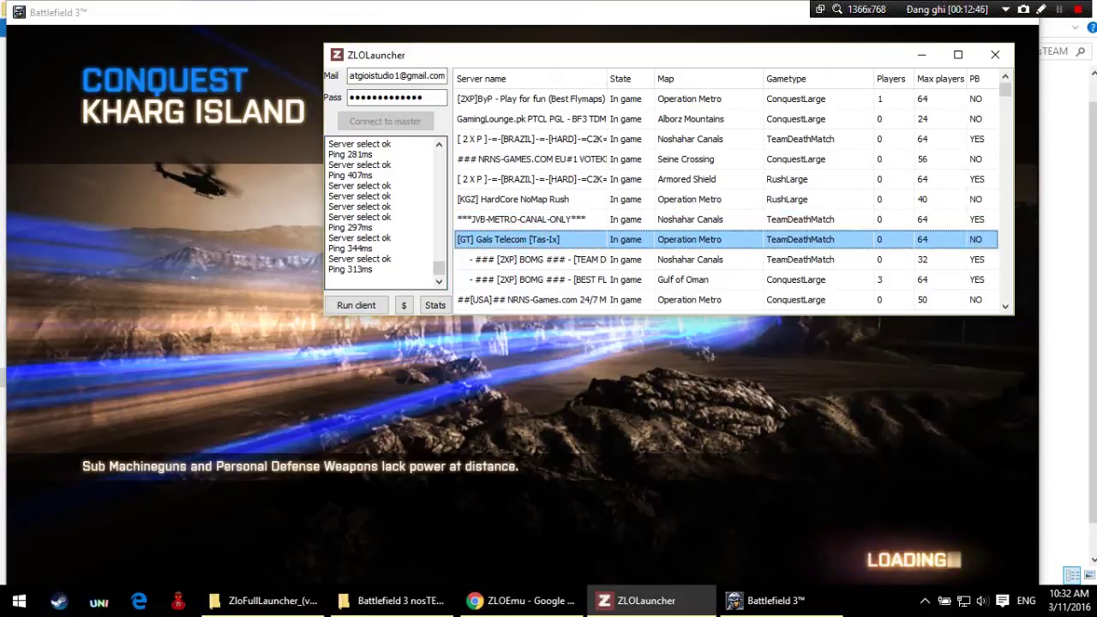
pyautogui.click(634, 260)
pyautogui.doubleClick(360, 269)
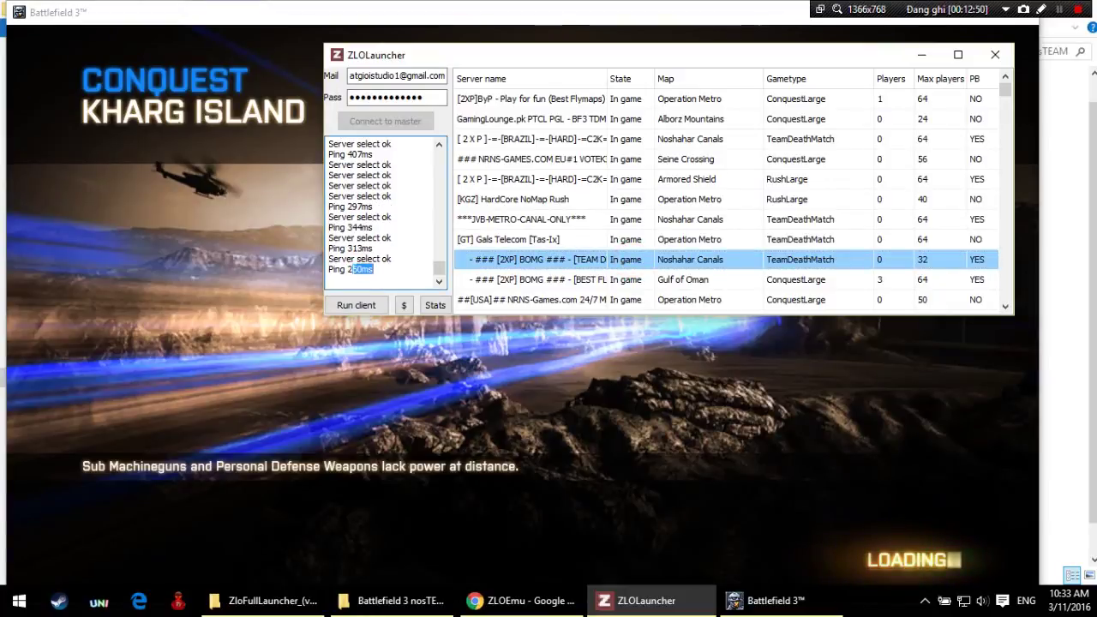
pyautogui.moveTo(350, 269)
pyautogui.mouseDown()
pyautogui.moveTo(324, 270)
pyautogui.moveTo(334, 269)
pyautogui.mouseUp()
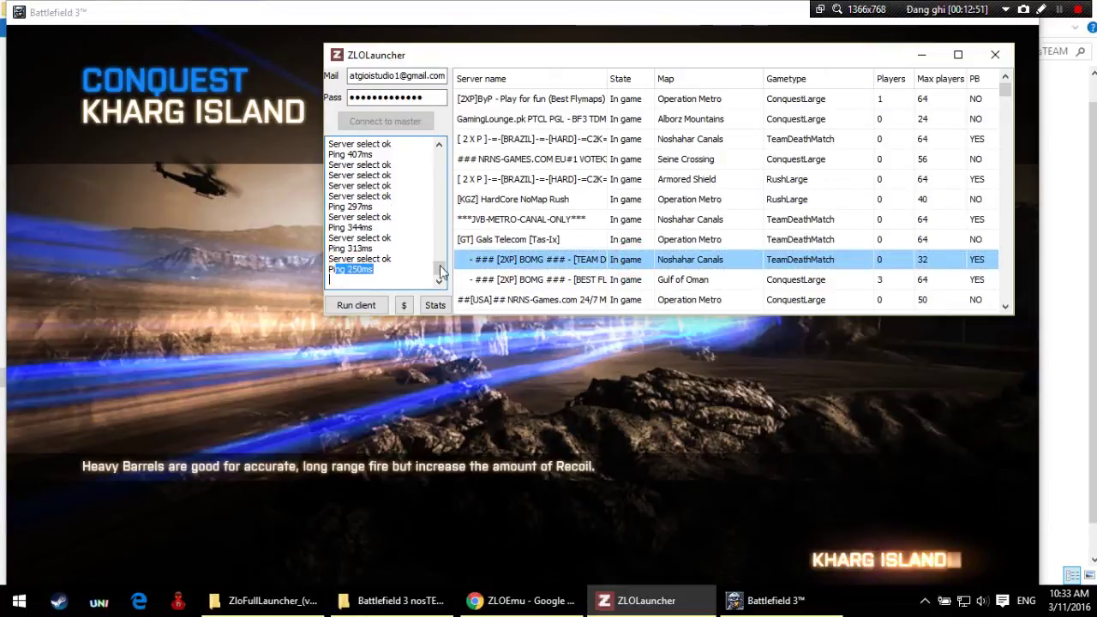
pyautogui.click(567, 282)
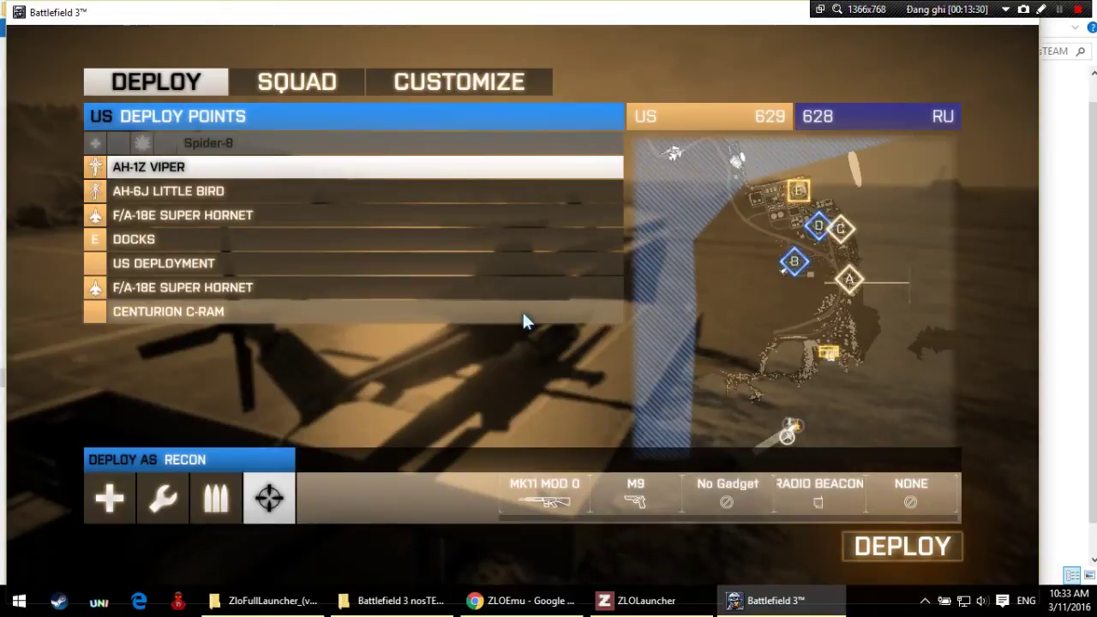
# Step: Deploy as Assault, exit the helicopter, check the scoreboard, and quit with Alt+F4
pyautogui.press('Left')
pyautogui.press('Left')
pyautogui.press('Left')
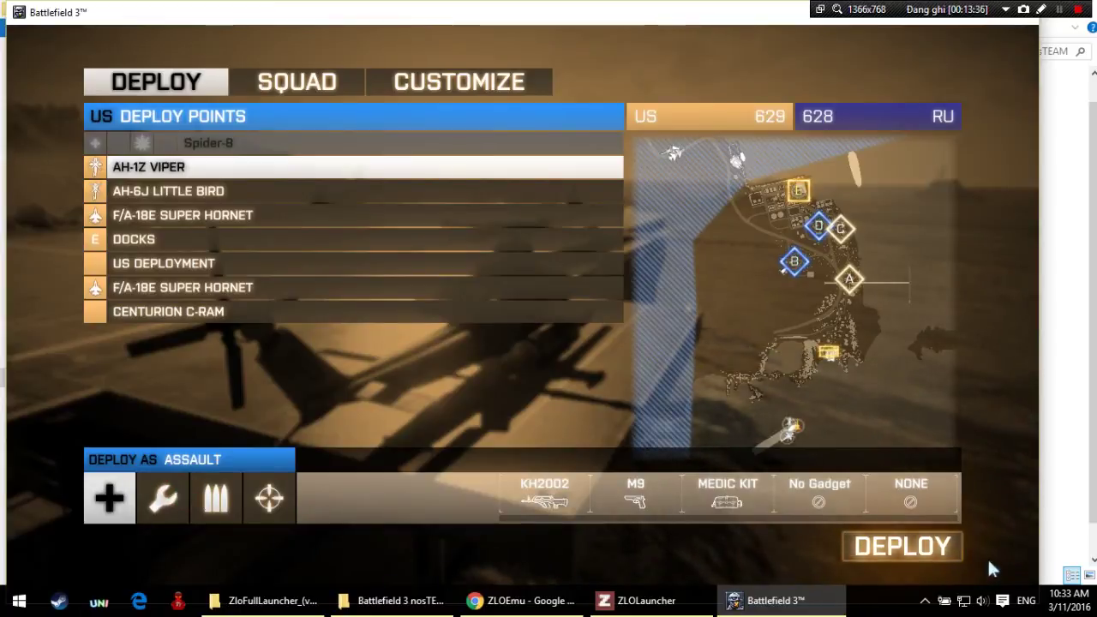
pyautogui.click(918, 545)
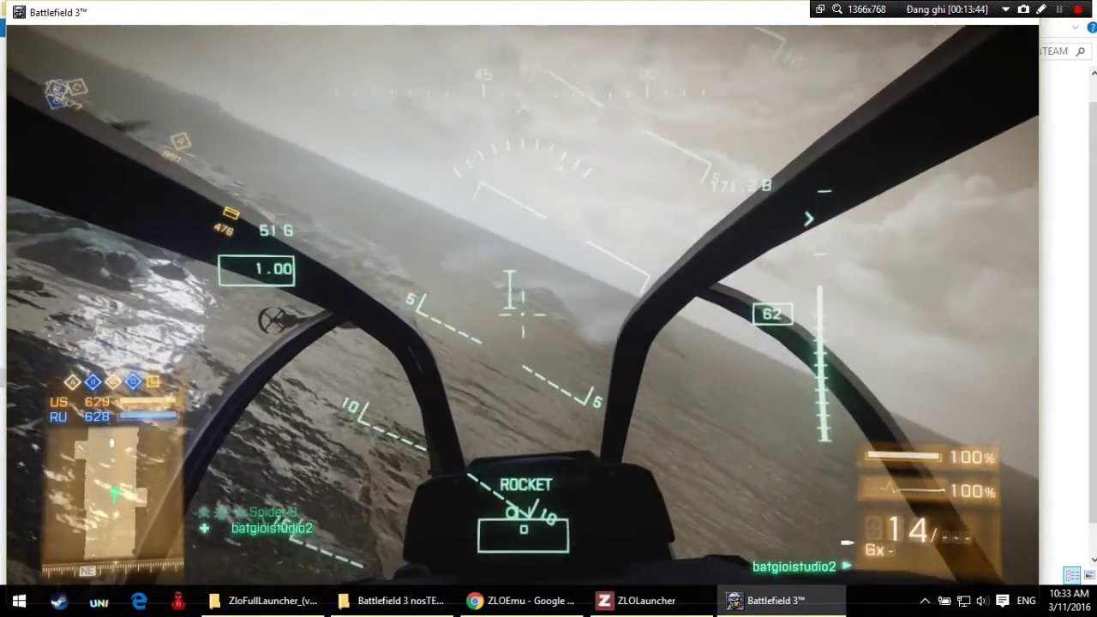
pyautogui.press('e')
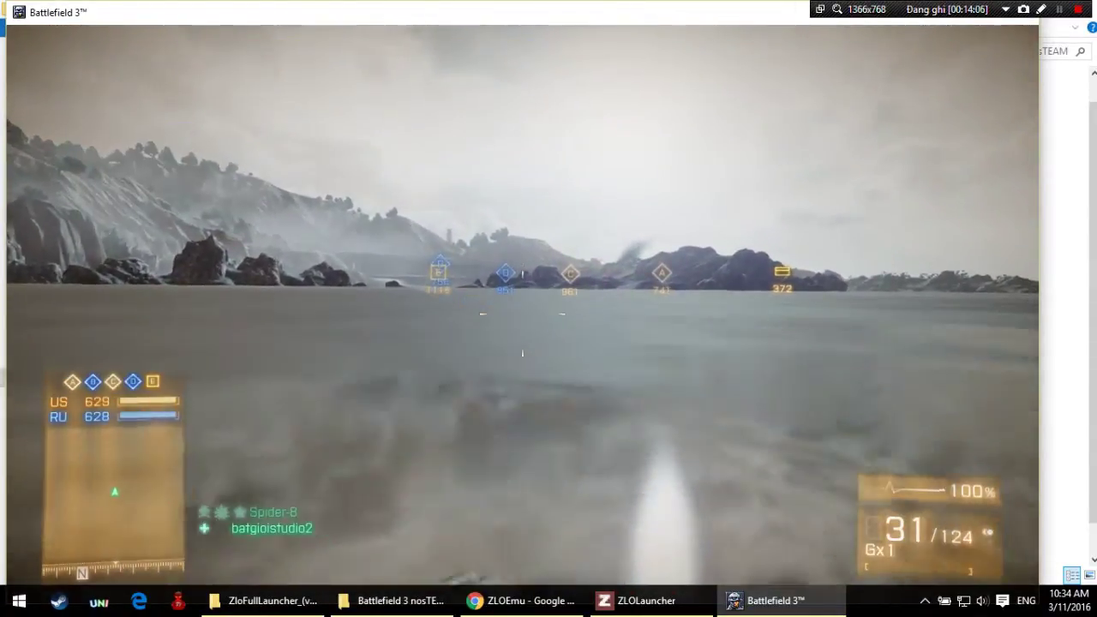
pyautogui.press('Tab')
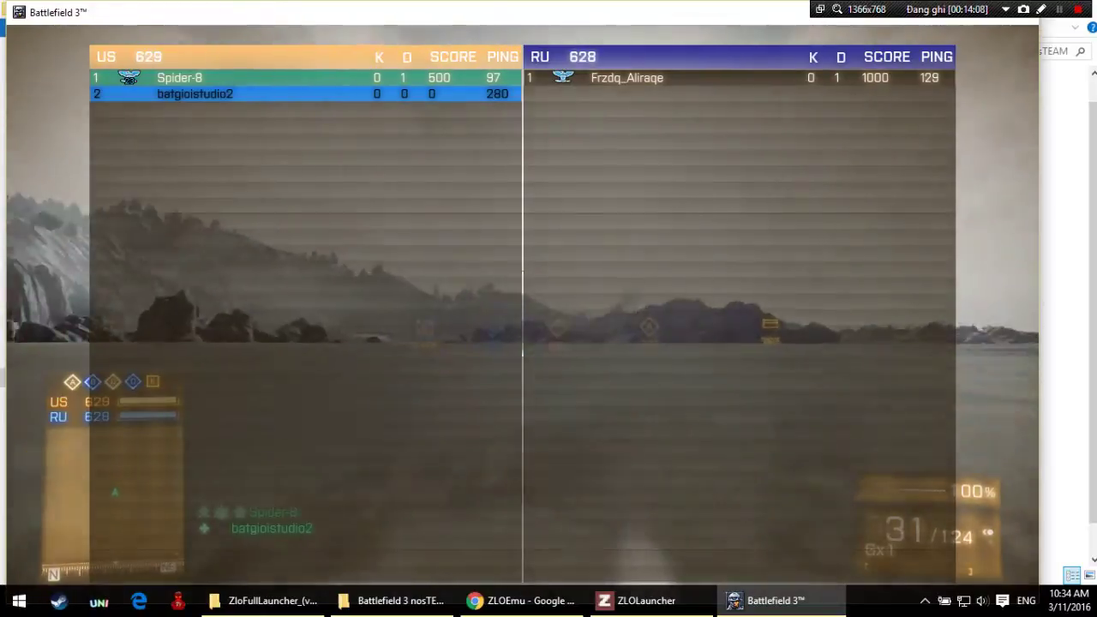
pyautogui.press('Tab')
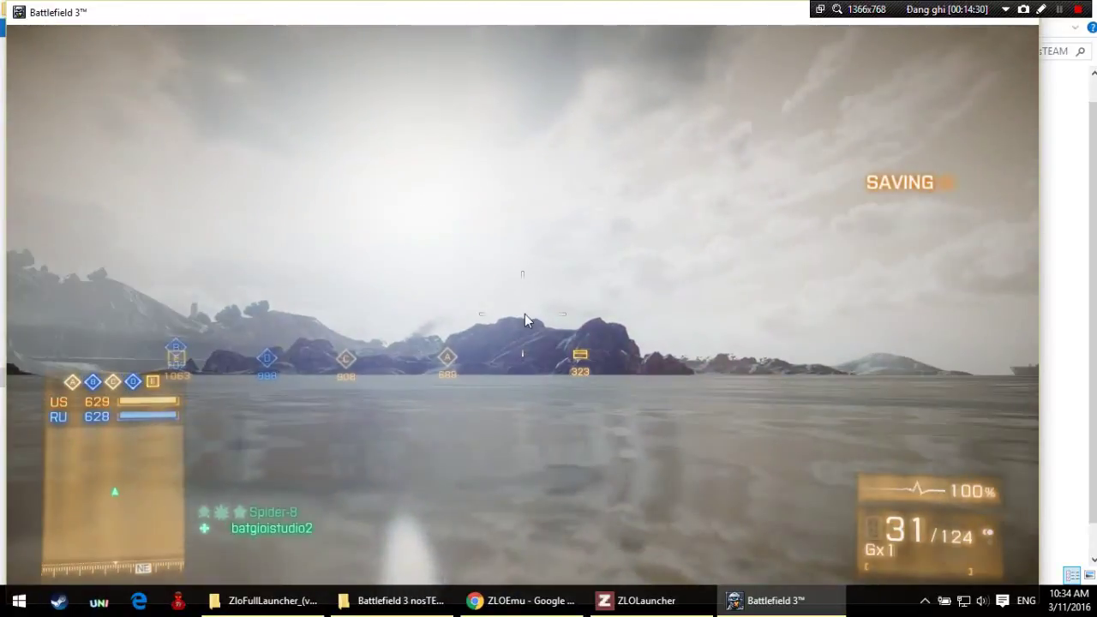
pyautogui.hotkey('alt', 'F4')
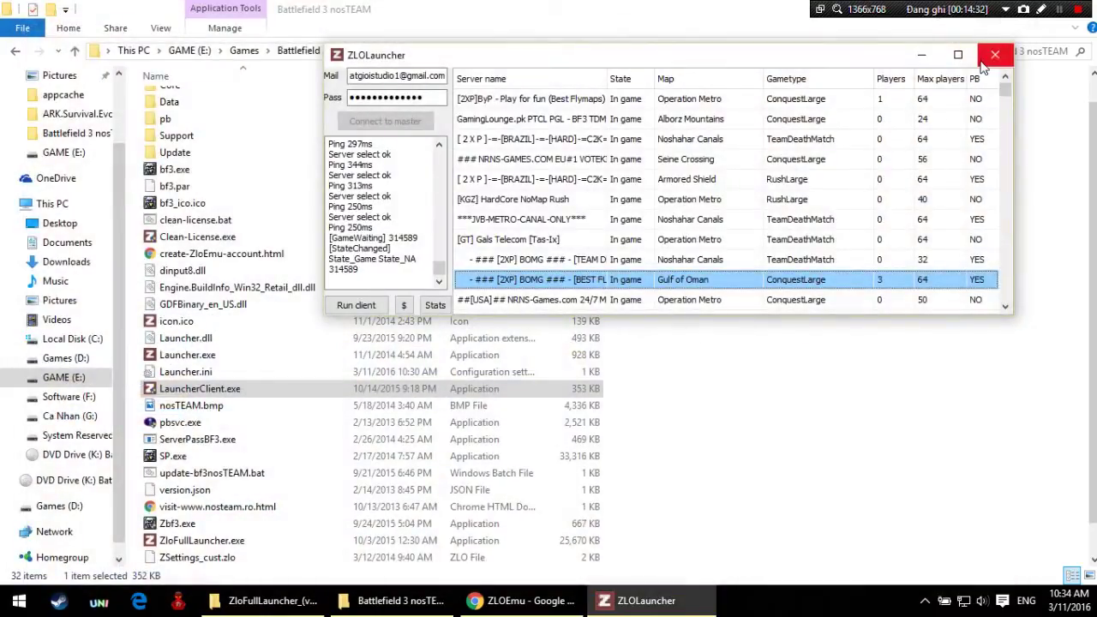
# Step: Close ZLOLauncher, refresh the folder, and run ZloFullLauncher.exe as administrator, approving UAC
pyautogui.click(992, 55)
pyautogui.rightClick(895, 260)
pyautogui.click(922, 322)
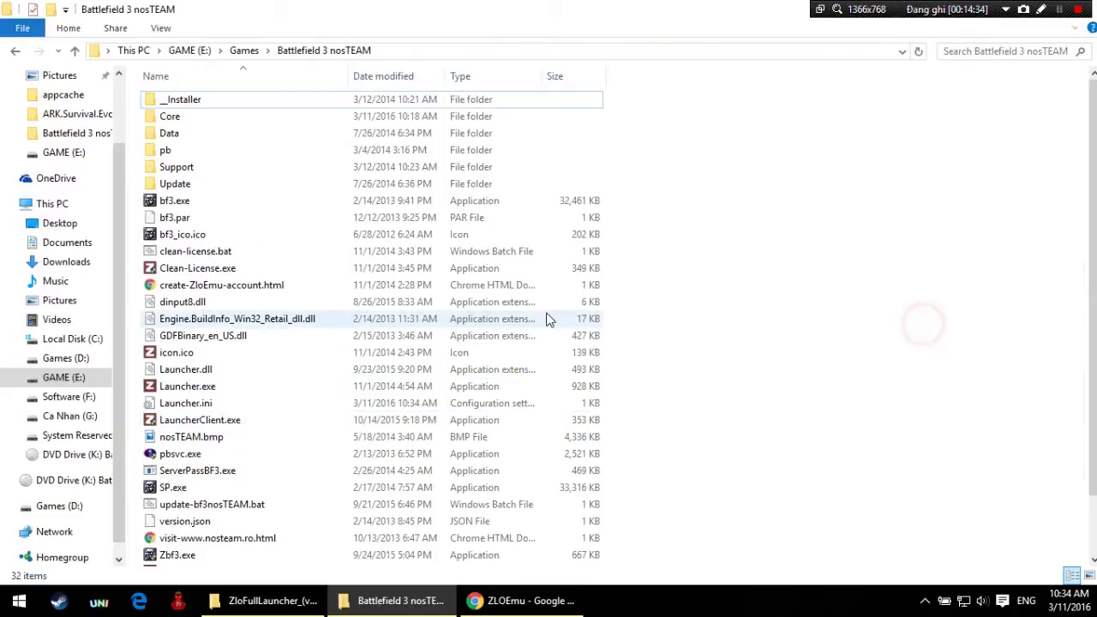
pyautogui.scroll(-2, 550, 313)
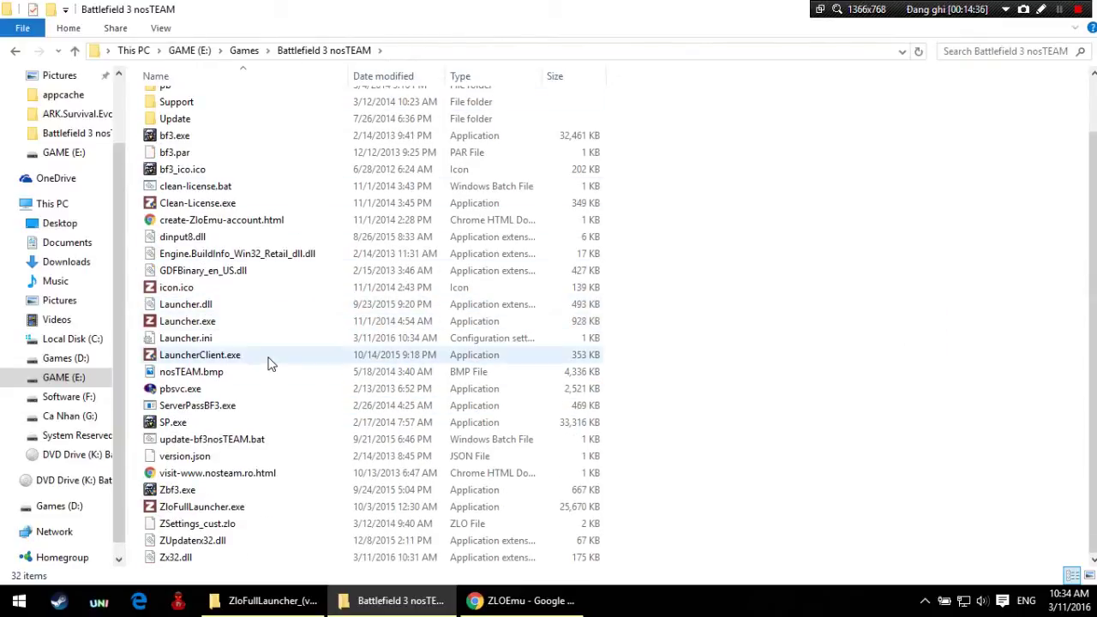
pyautogui.click(245, 507)
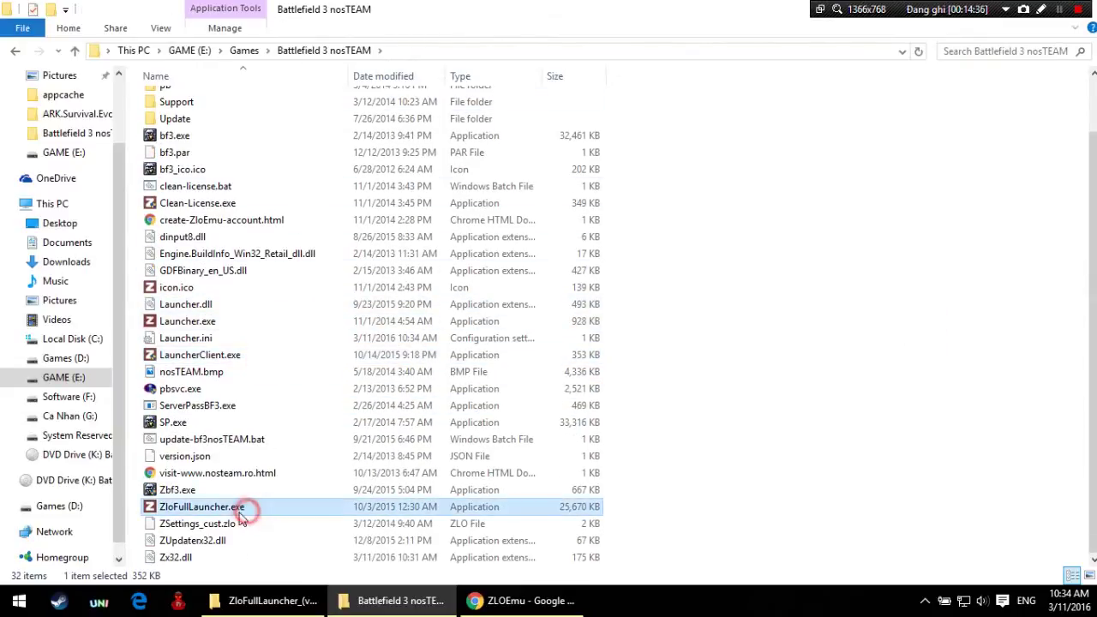
pyautogui.doubleClick(179, 510)
pyautogui.rightClick(179, 508)
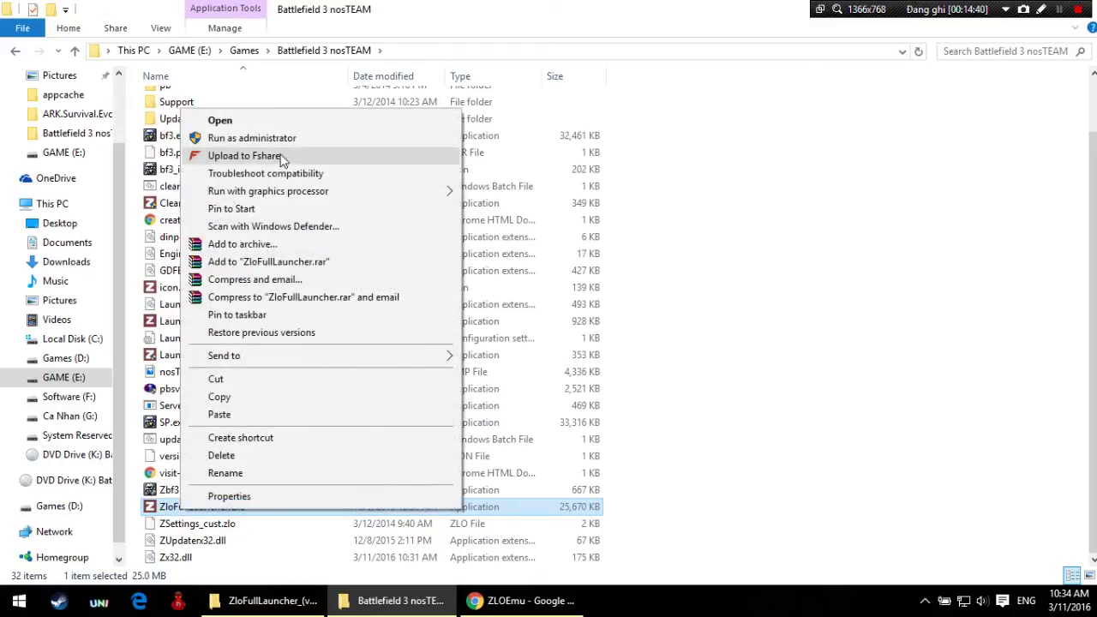
pyautogui.click(274, 139)
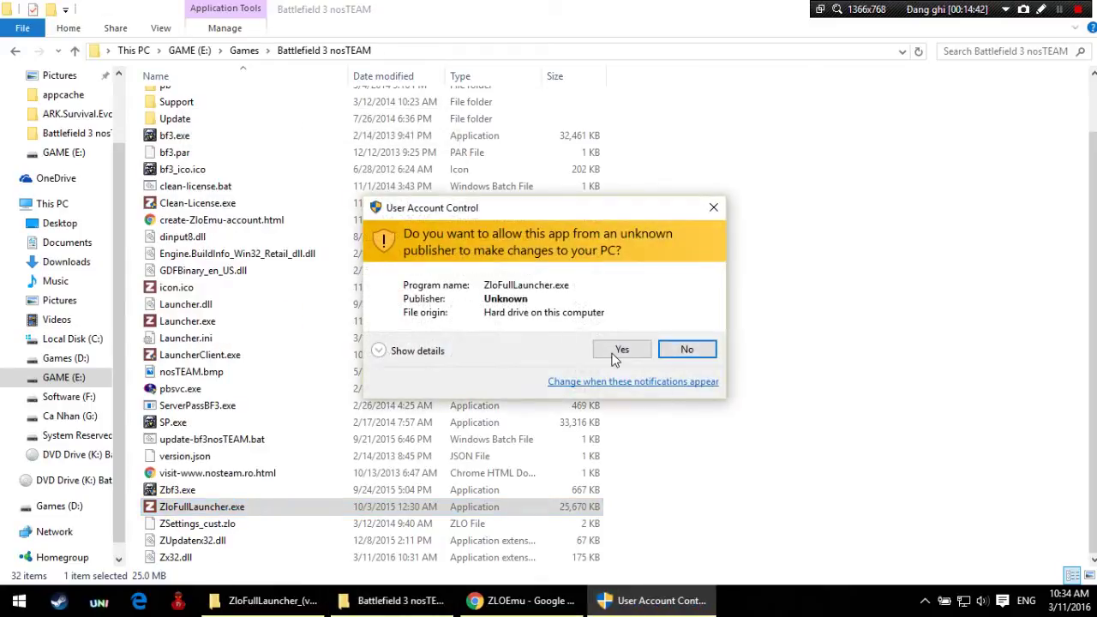
pyautogui.click(620, 349)
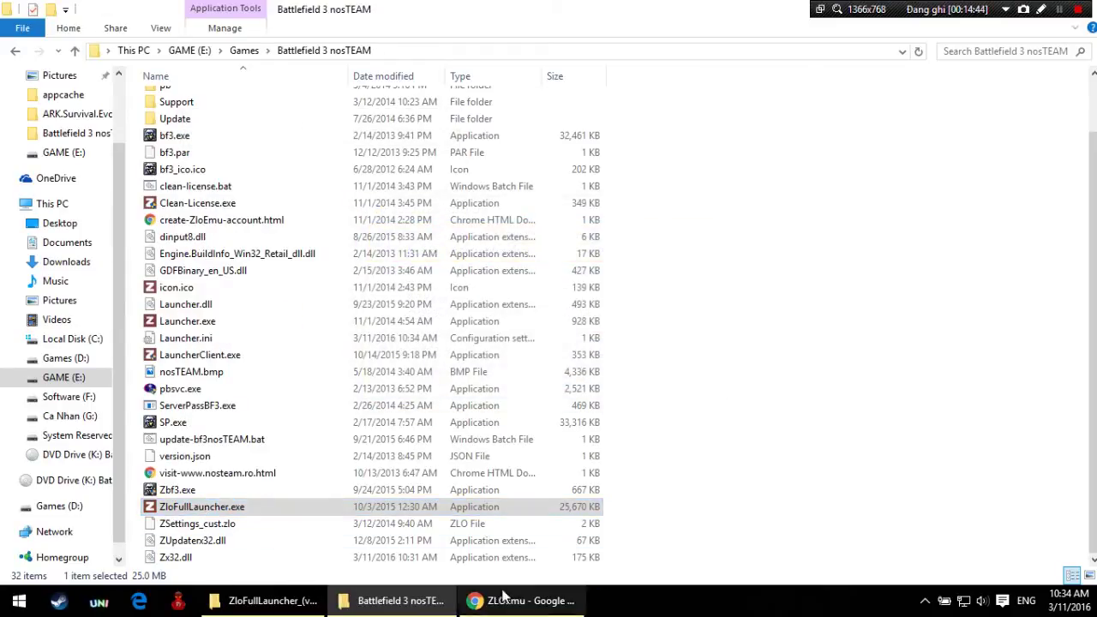
# Step: Return to the nosTEAM folder and minimize the ZloFullLauncher_(v9.1.0) folder window
pyautogui.moveTo(529, 599)
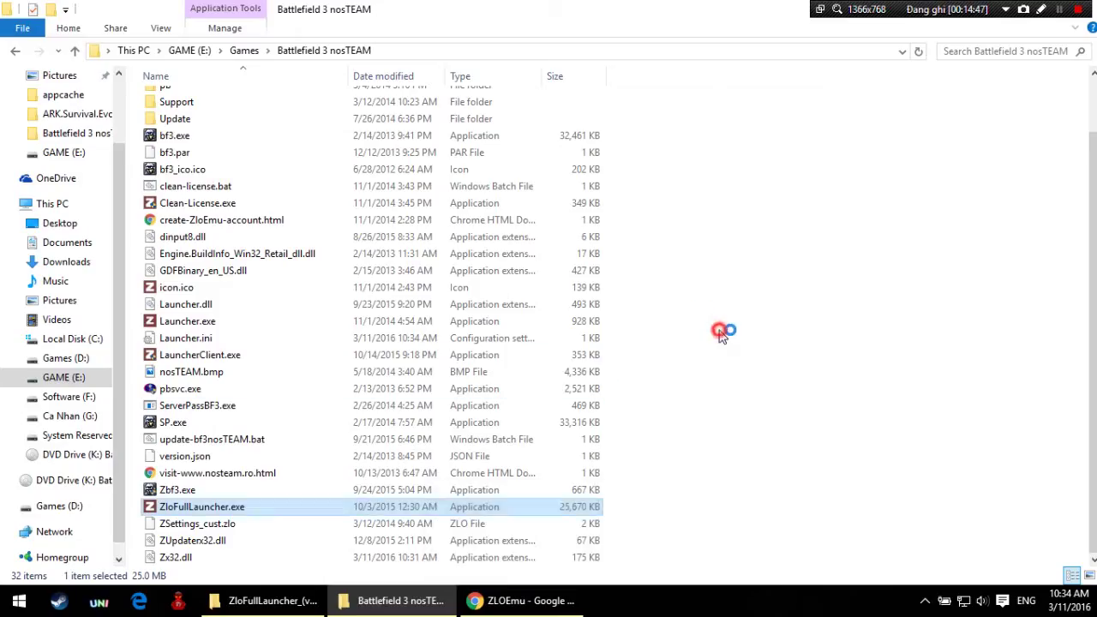
pyautogui.click(719, 334)
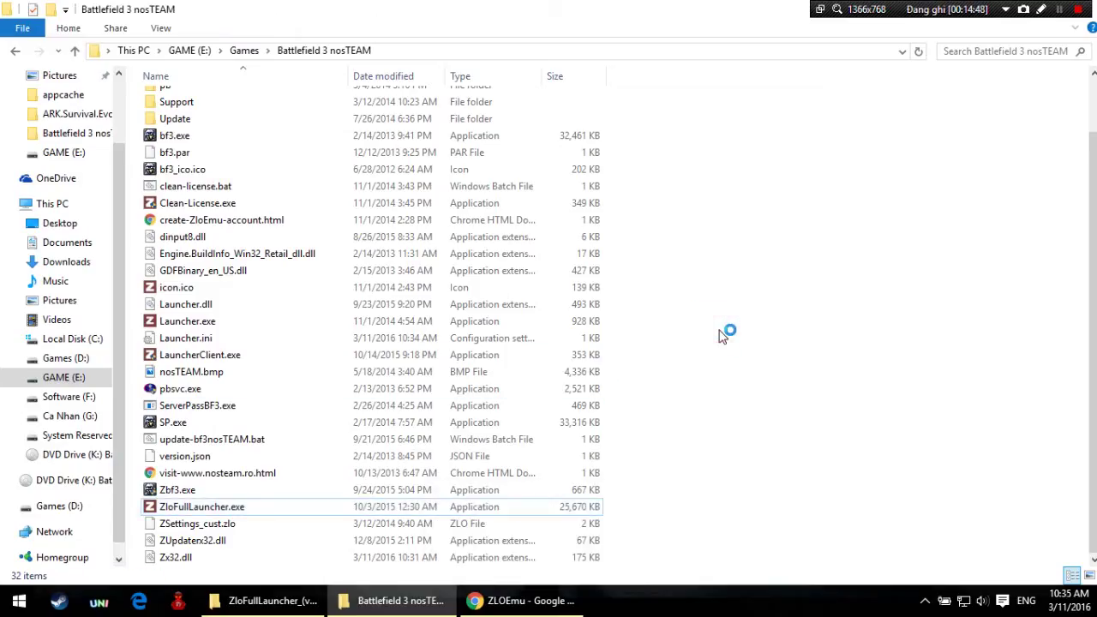
pyautogui.click(319, 600)
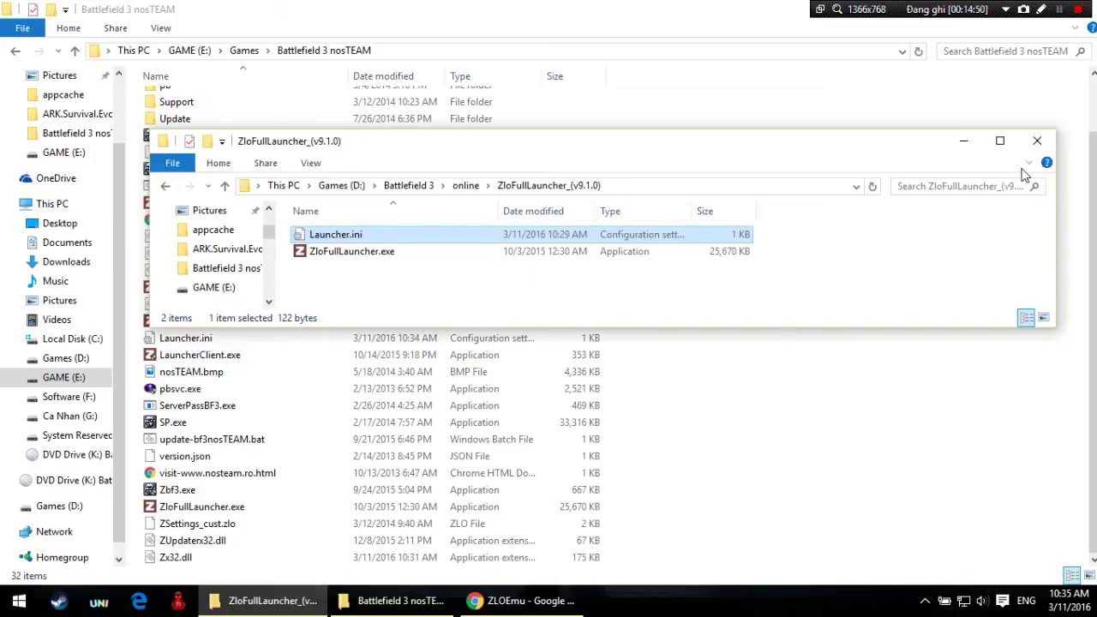
pyautogui.click(966, 143)
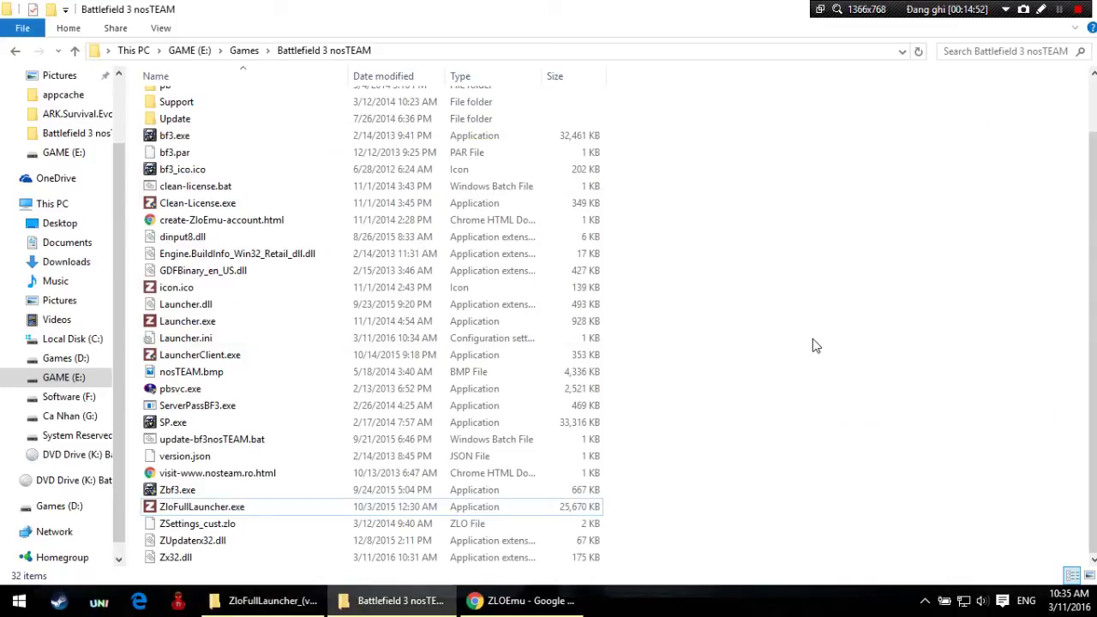
pyautogui.scroll(1, 812, 338)
pyautogui.scroll(-1, 812, 338)
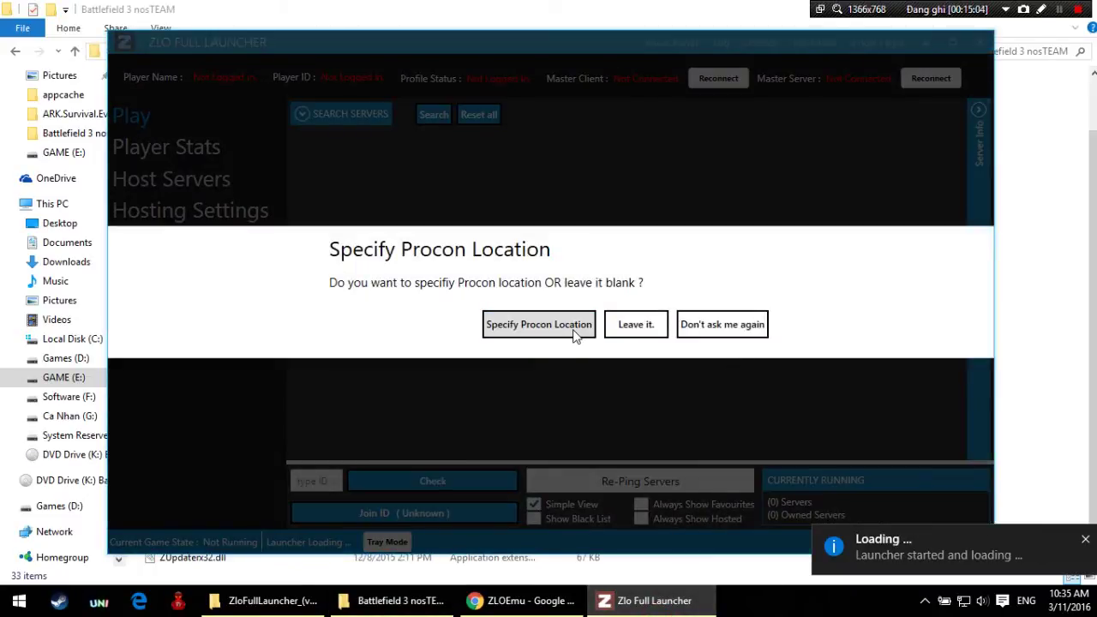
# Step: Choose to specify the Procon location, reply 'ip' to a chat, and dismiss an incoming call
pyautogui.click(538, 325)
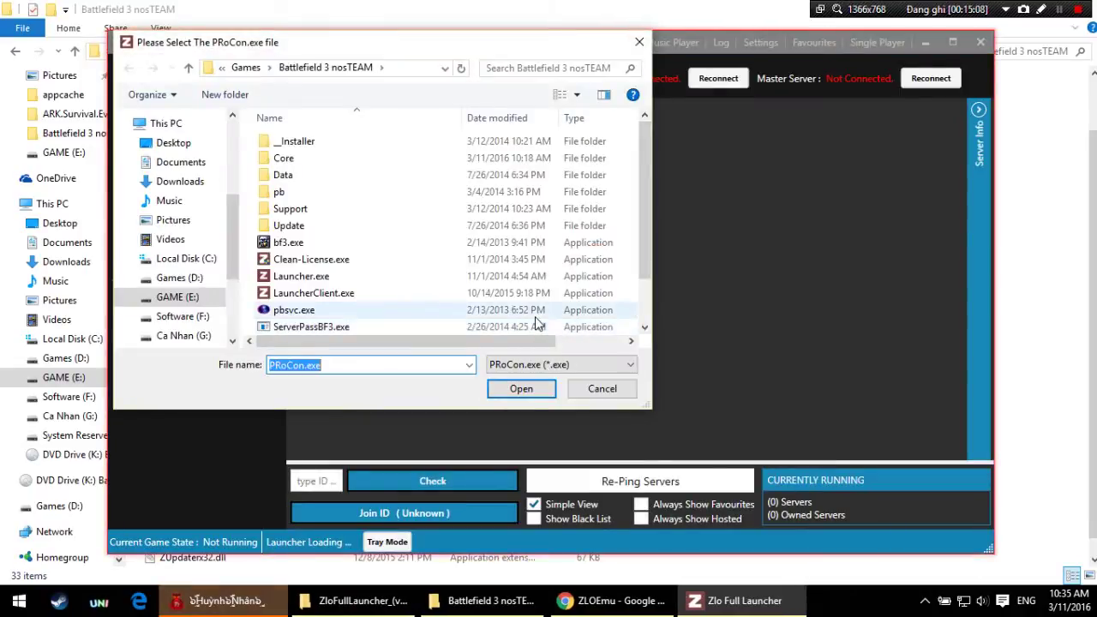
pyautogui.click(247, 608)
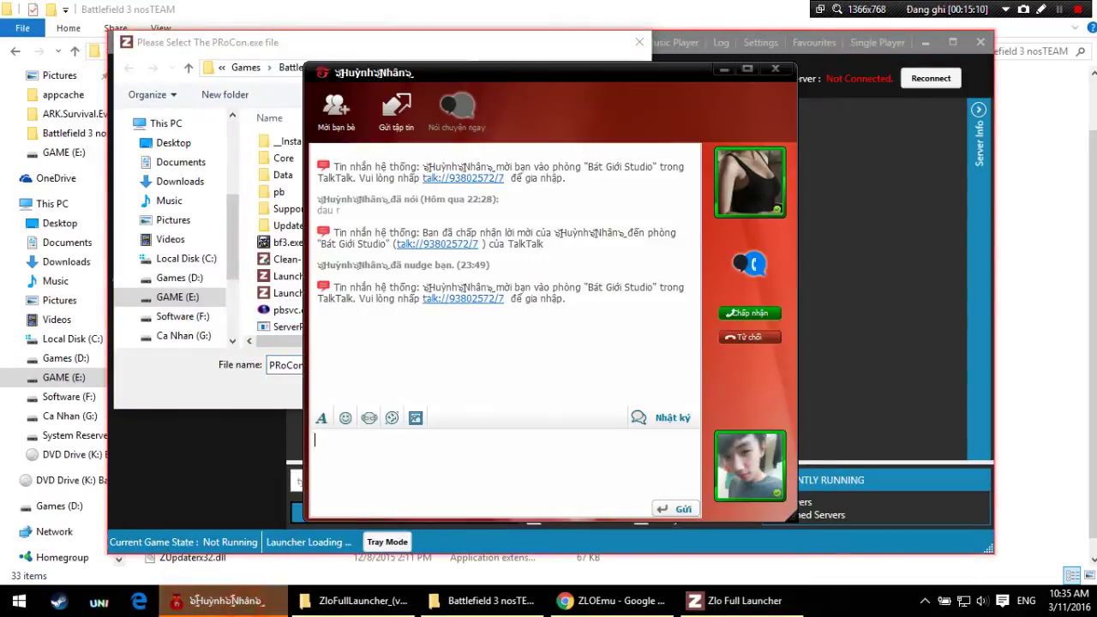
pyautogui.click(725, 73)
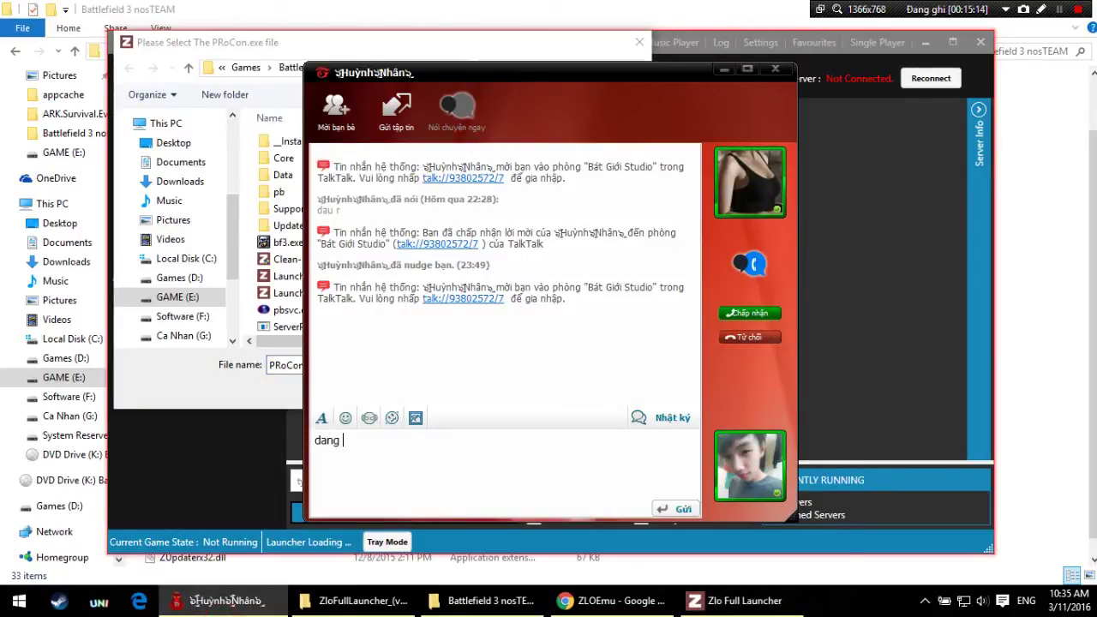
pyautogui.write('ip')
pyautogui.press('Return')
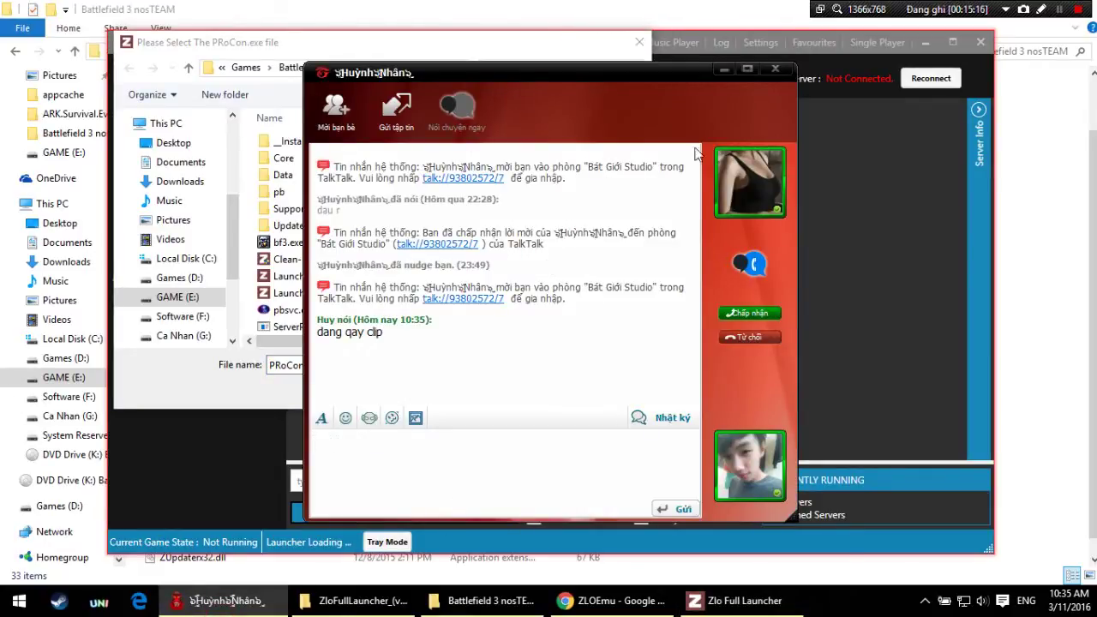
pyautogui.click(749, 337)
pyautogui.click(724, 72)
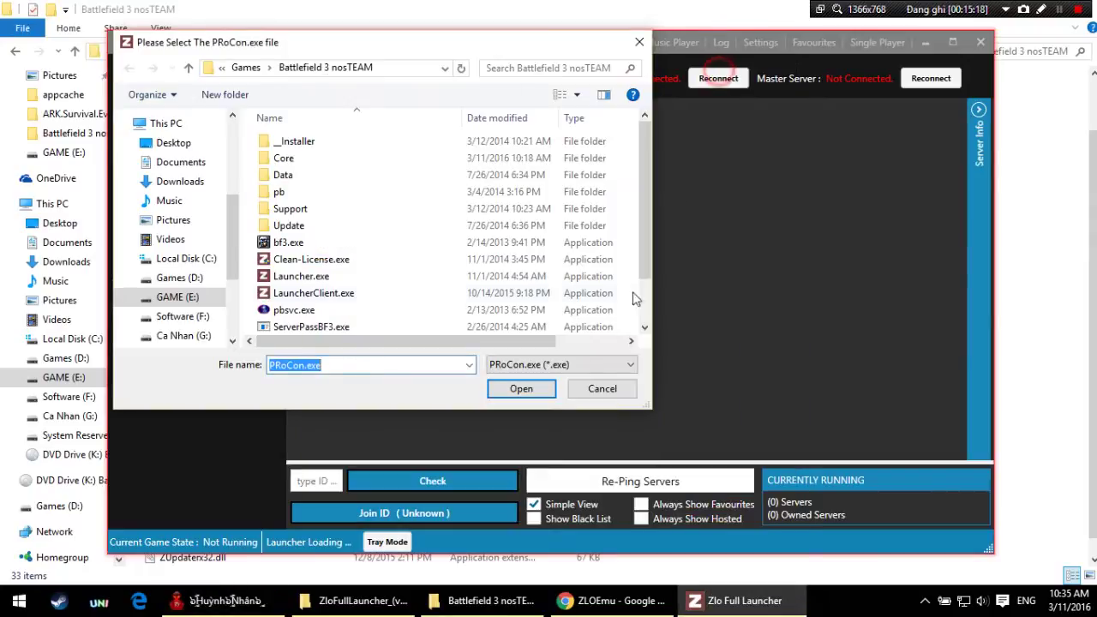
# Step: Pick pbsvc.exe in the file dialog as the Procon location
pyautogui.scroll(-1, 448, 314)
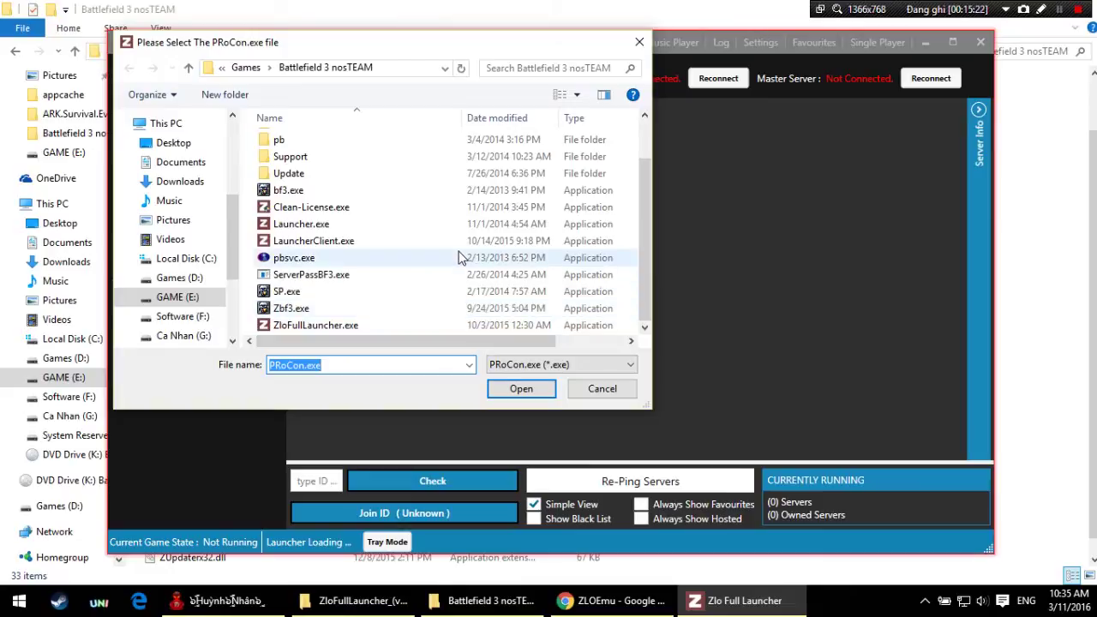
pyautogui.click(458, 251)
pyautogui.doubleClick(458, 251)
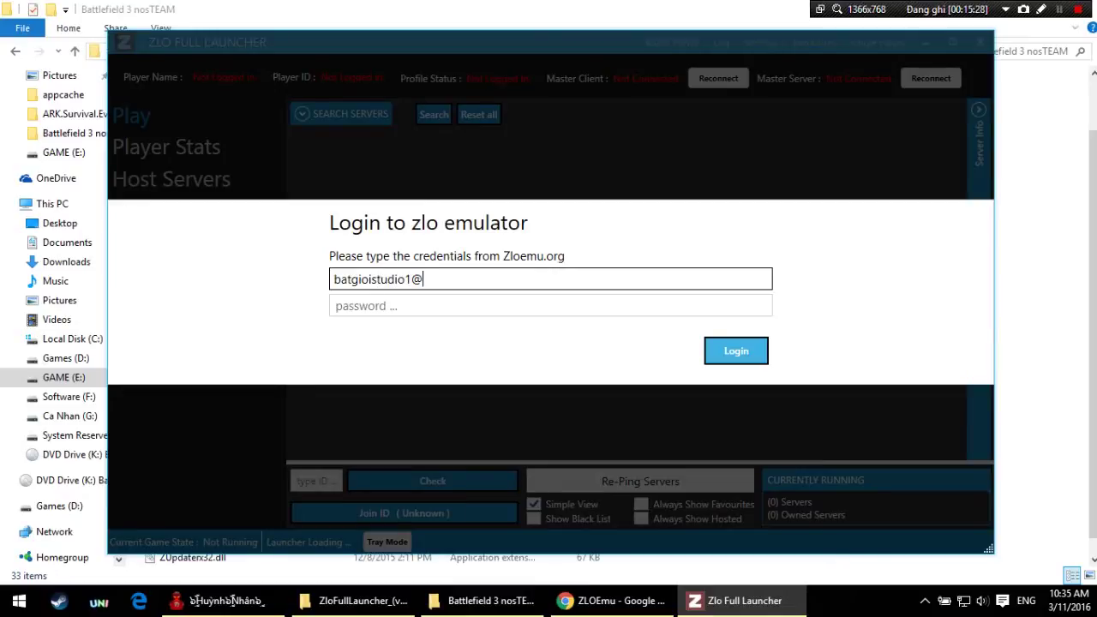
# Step: Finish the username, submit the login, and confirm logging in to the emulator
pyautogui.write('mail.co')
pyautogui.press('Tab')
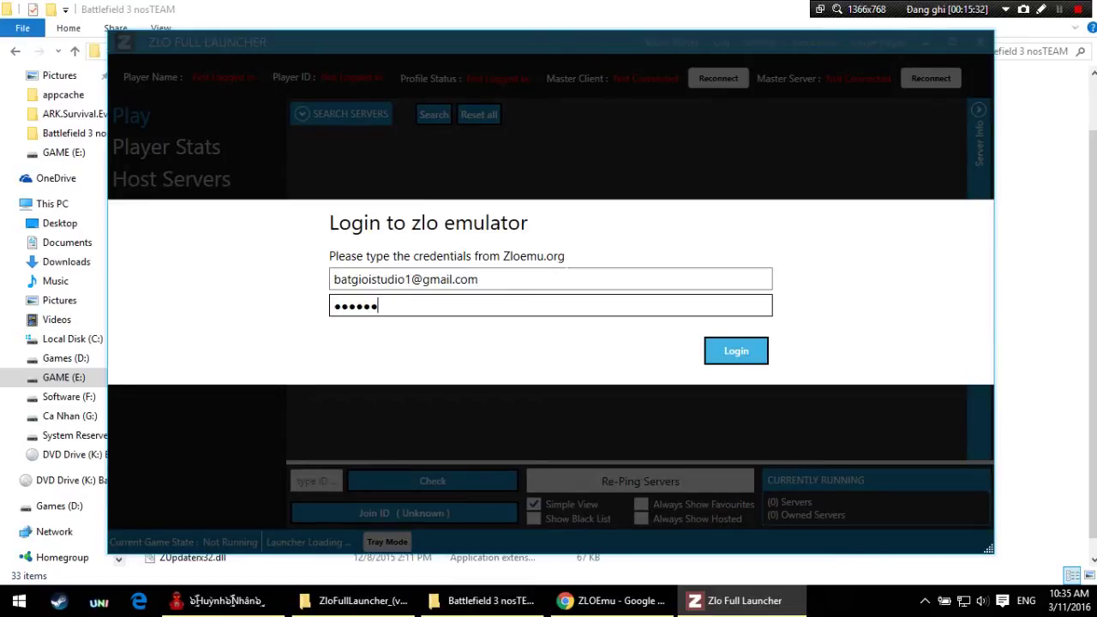
pyautogui.press('Return')
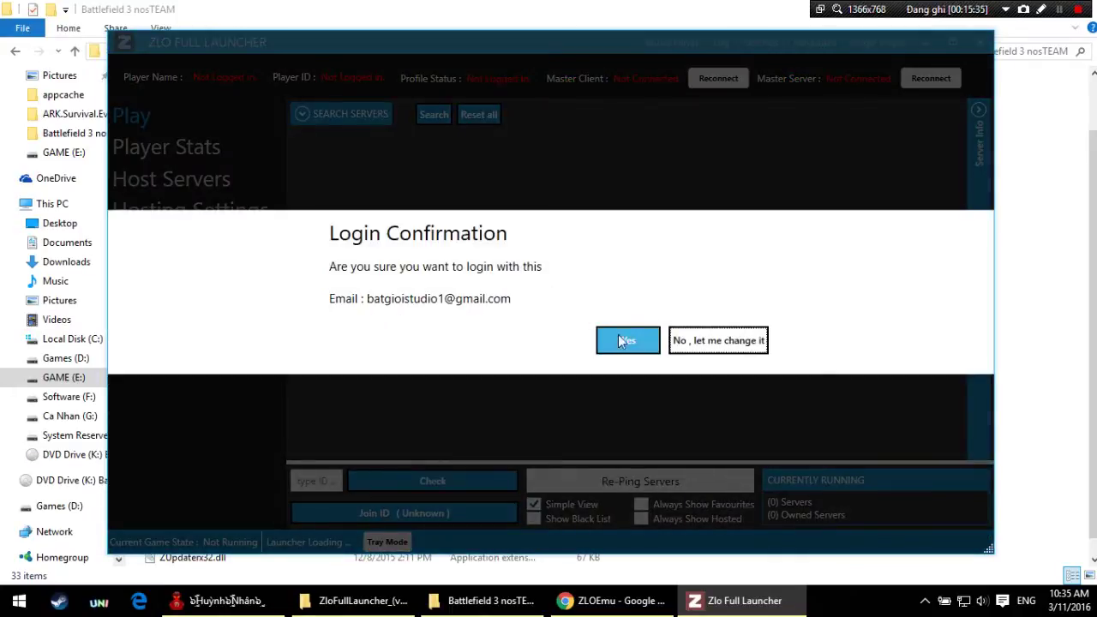
pyautogui.click(622, 341)
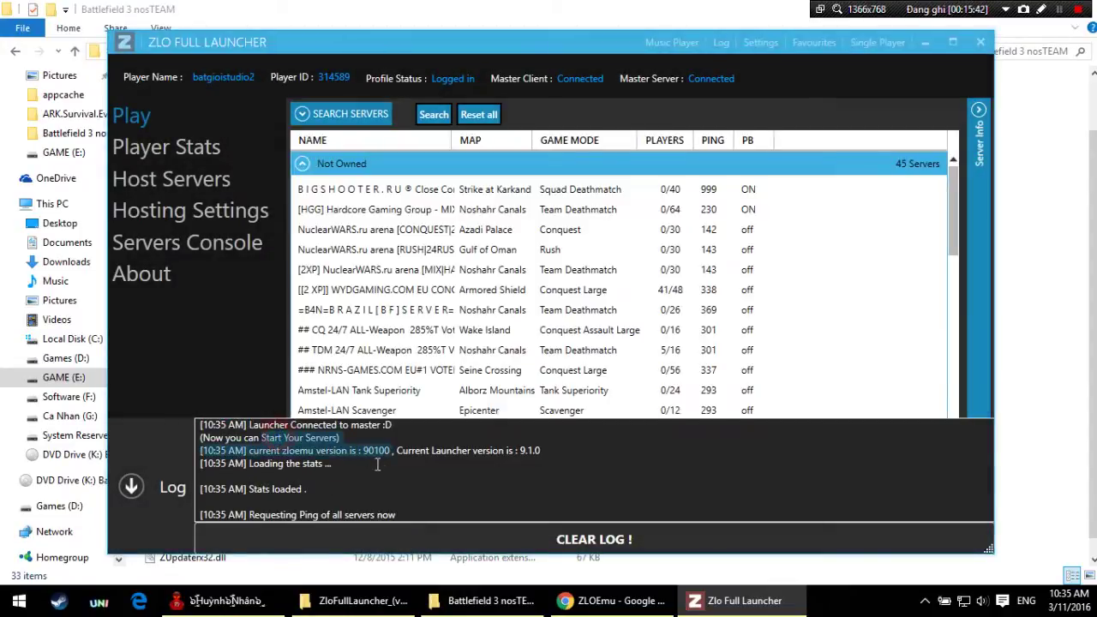
# Step: Browse the server list, sort it by PLAYERS, and open Player Stats
pyautogui.scroll(-2, 631, 329)
pyautogui.click(595, 293)
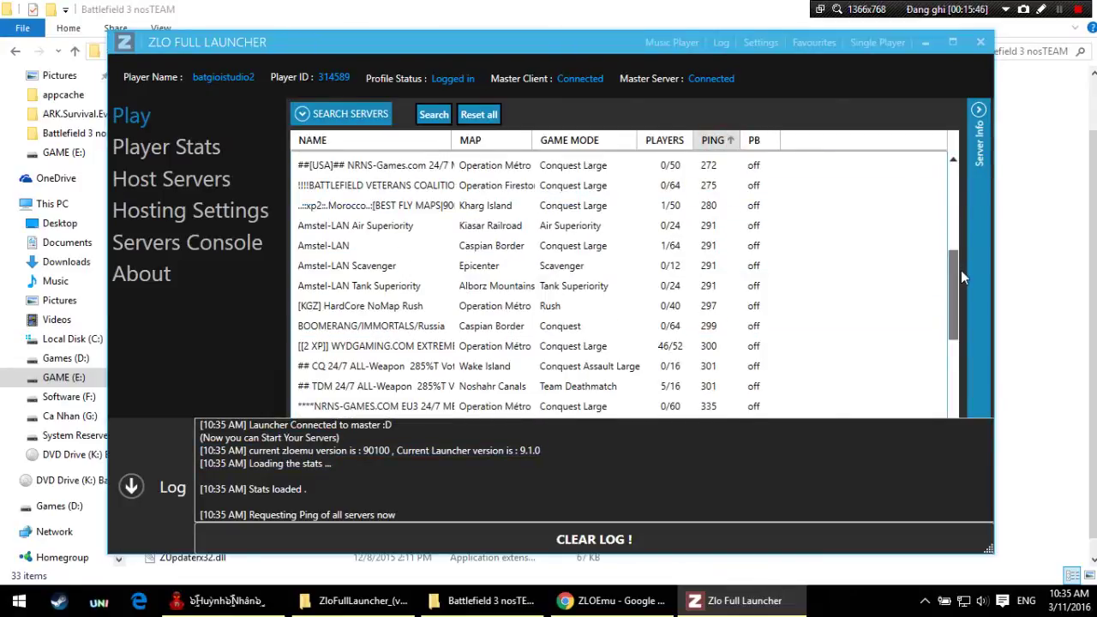
pyautogui.moveTo(957, 271); pyautogui.dragTo(959, 169)
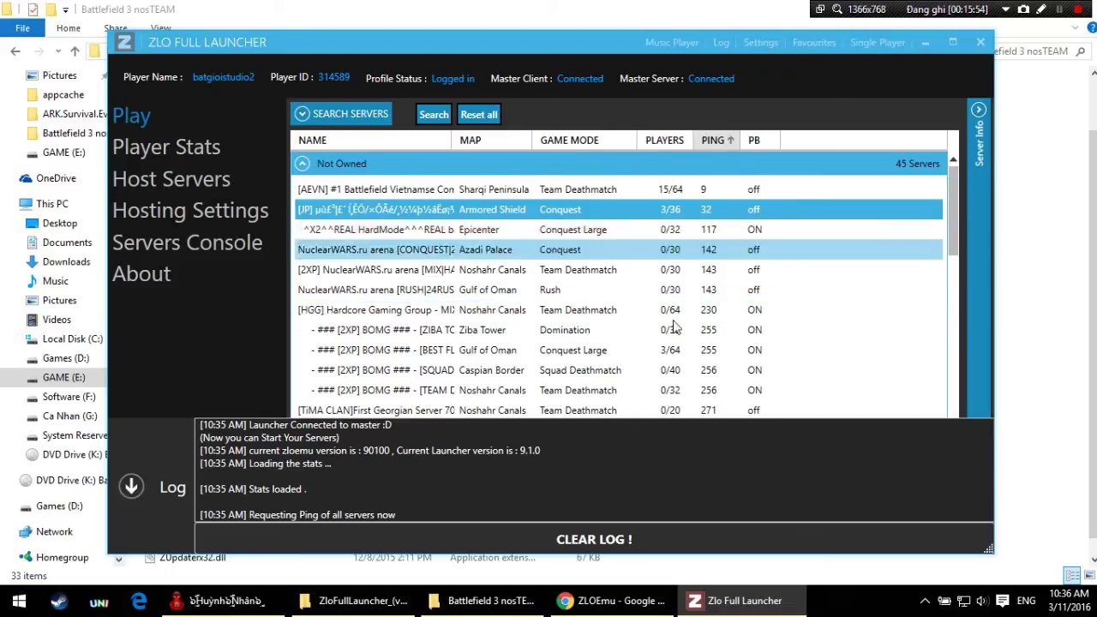
pyautogui.click(672, 142)
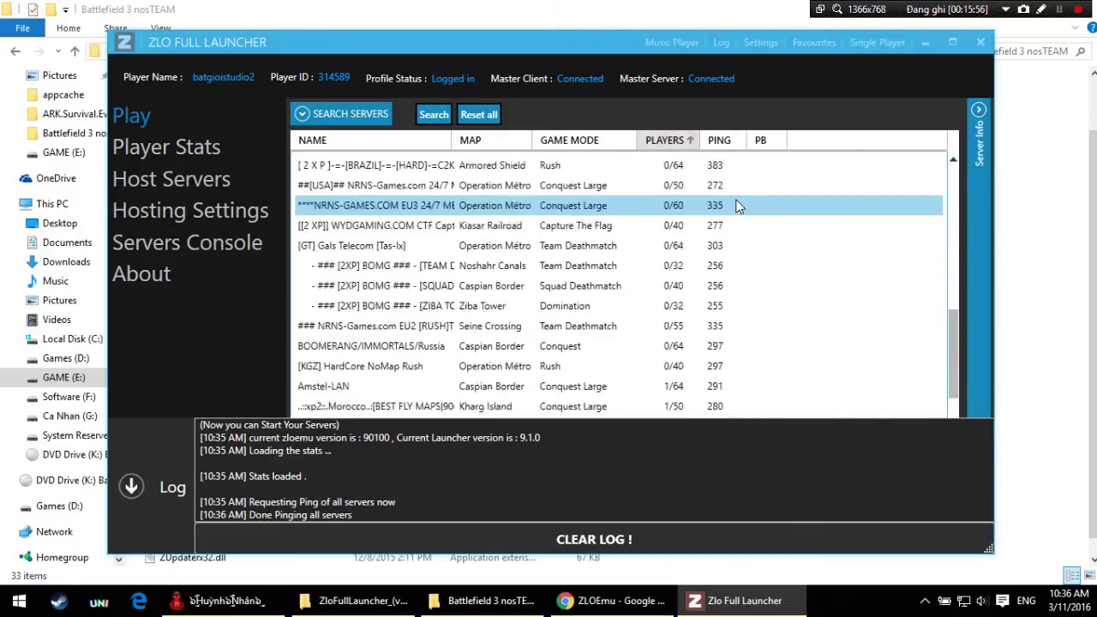
pyautogui.click(186, 147)
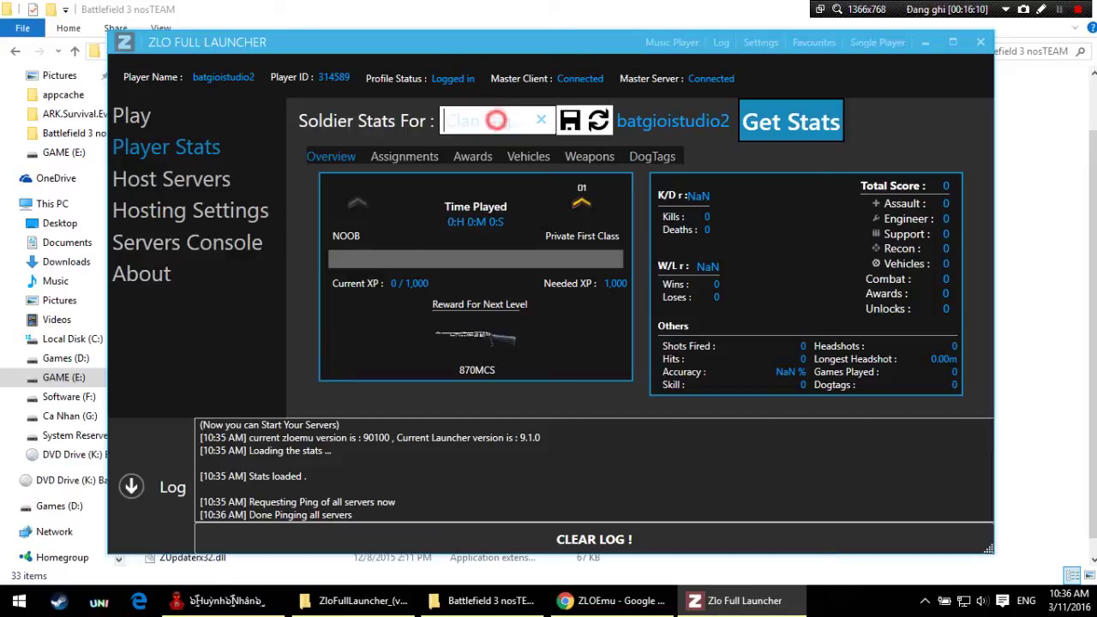
# Step: Load the soldier's stats, look over the Host Servers and Hosting Settings pages, then return to Play
pyautogui.click(839, 128)
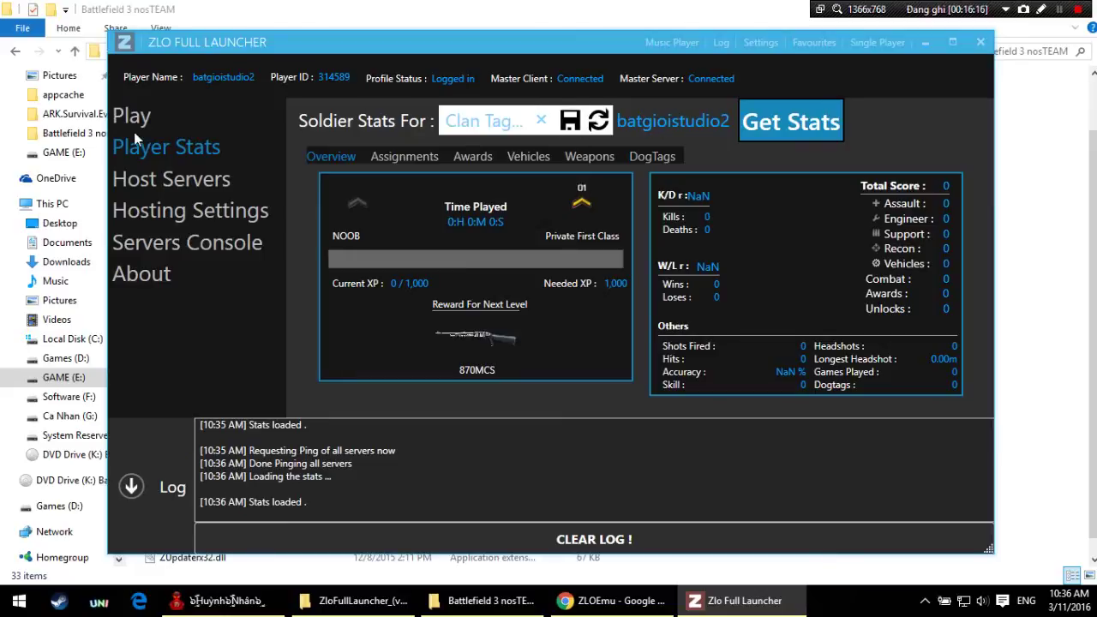
pyautogui.click(142, 177)
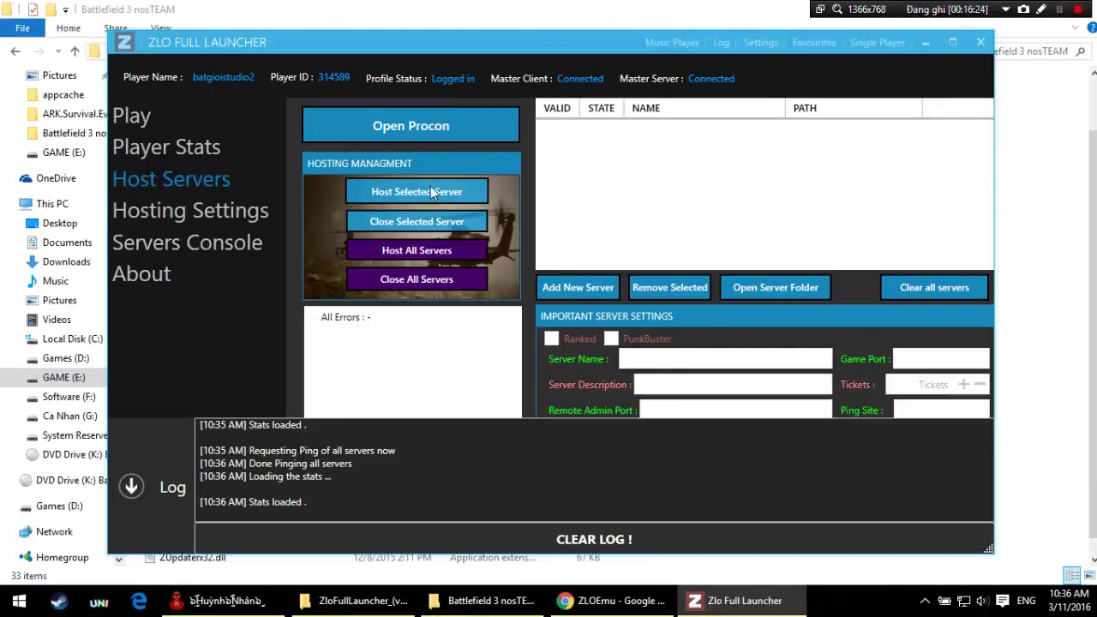
pyautogui.click(181, 185)
pyautogui.click(182, 185)
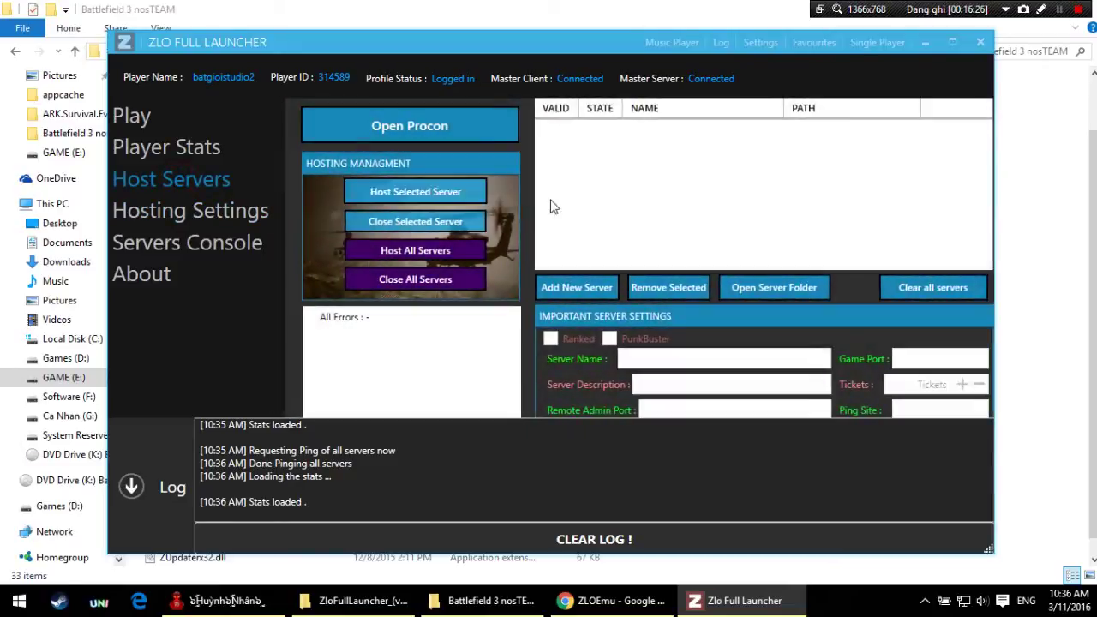
pyautogui.click(175, 146)
pyautogui.click(133, 115)
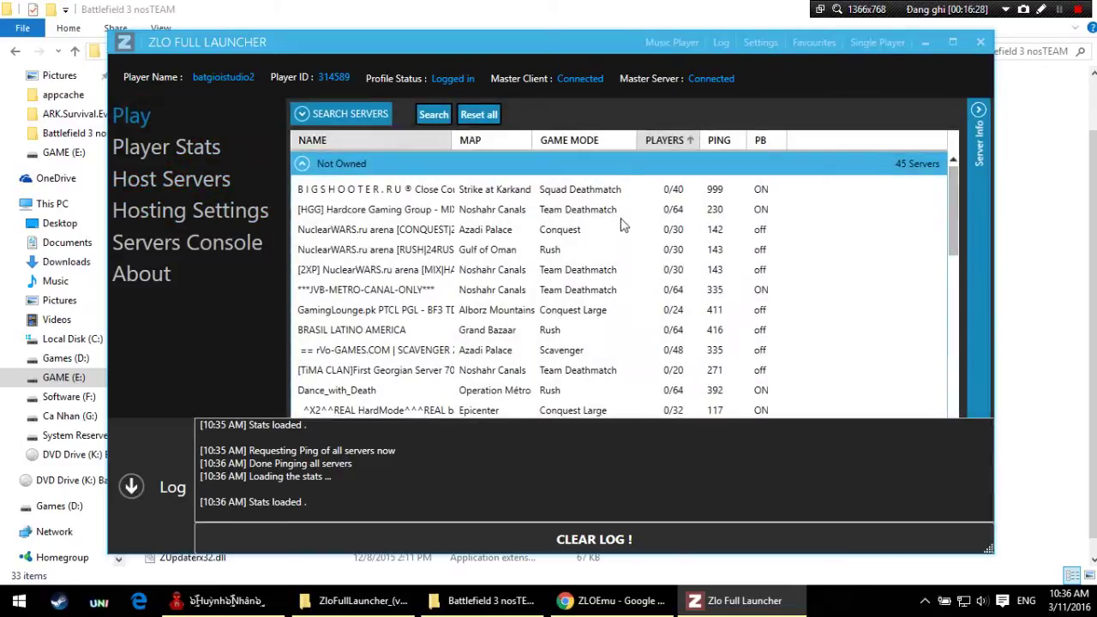
# Step: Sort the server list by lowest ping and select the [AEVN] Vietnamese community server
pyautogui.scroll(-4, 446, 191)
pyautogui.scroll(-3, 446, 190)
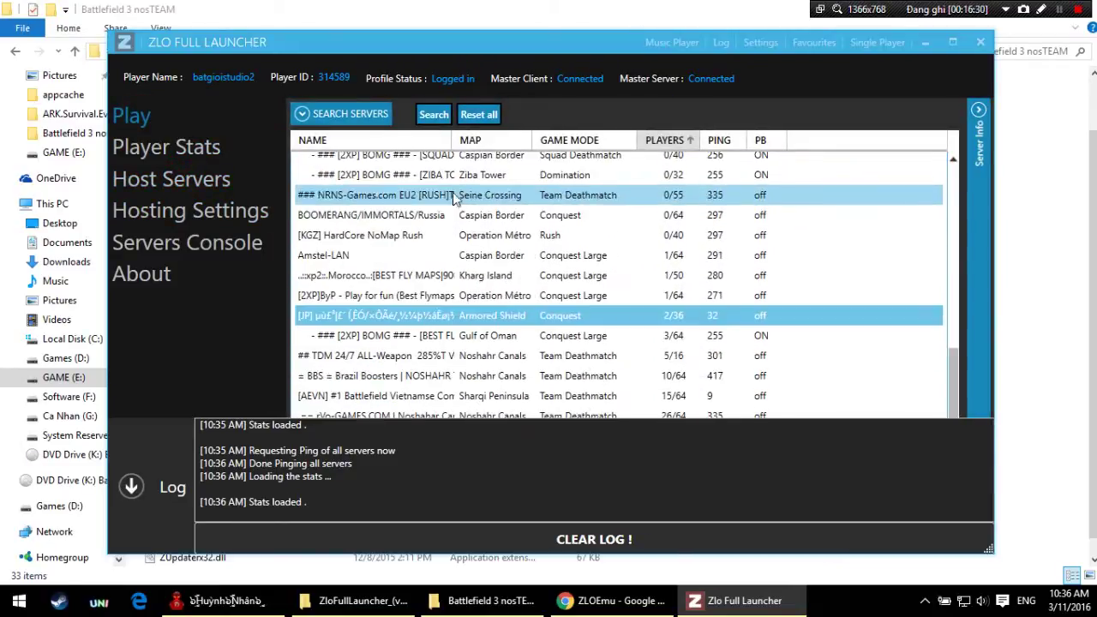
pyautogui.scroll(5, 685, 336)
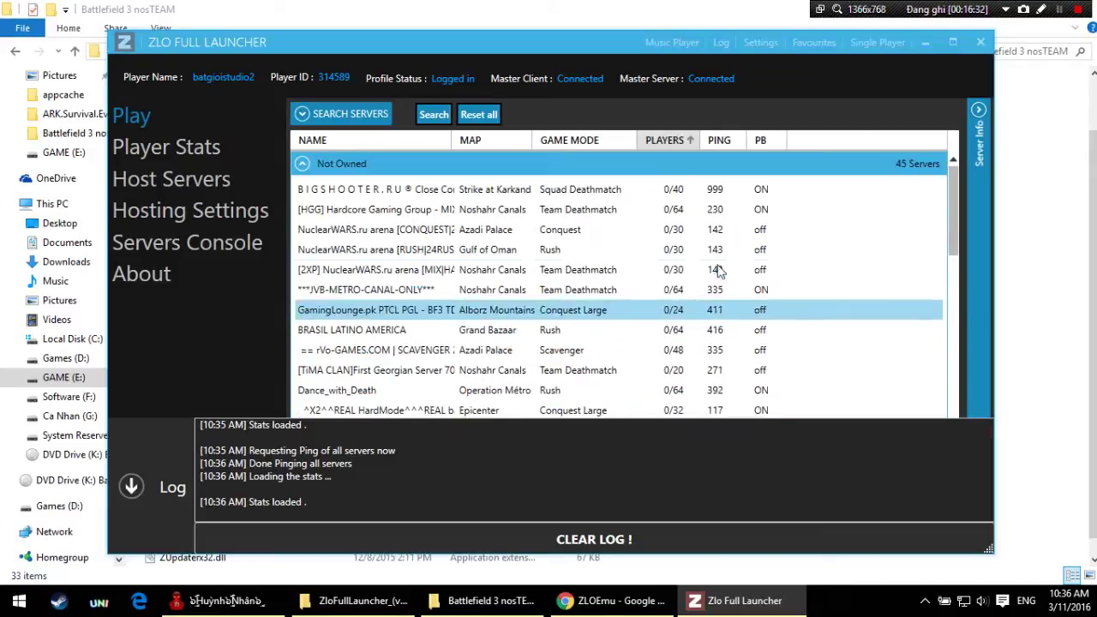
pyautogui.click(720, 154)
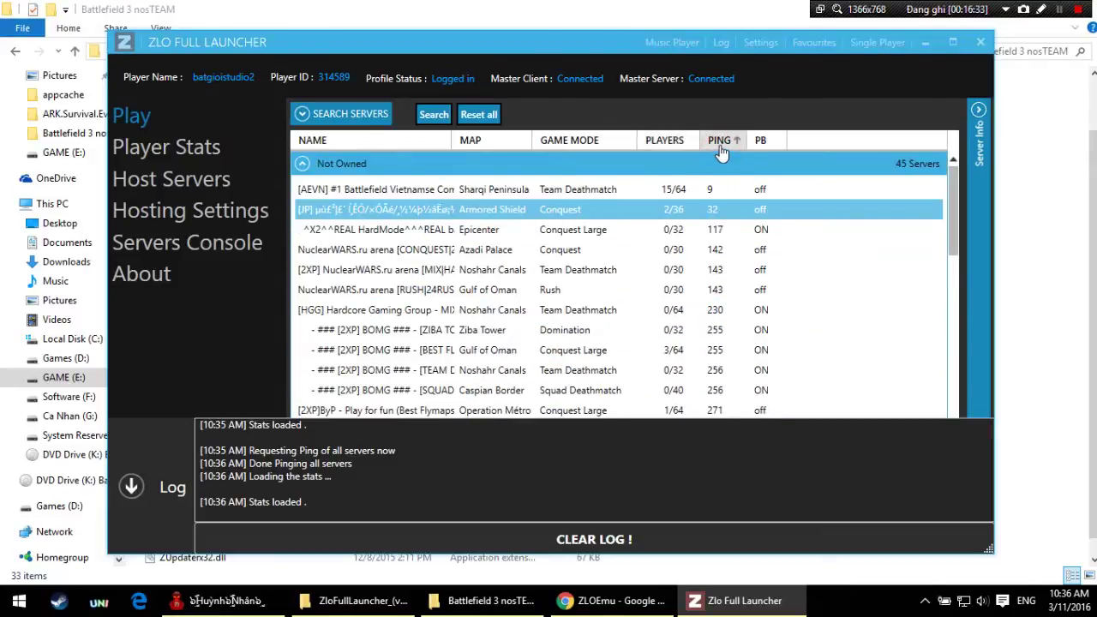
pyautogui.click(698, 208)
pyautogui.click(697, 189)
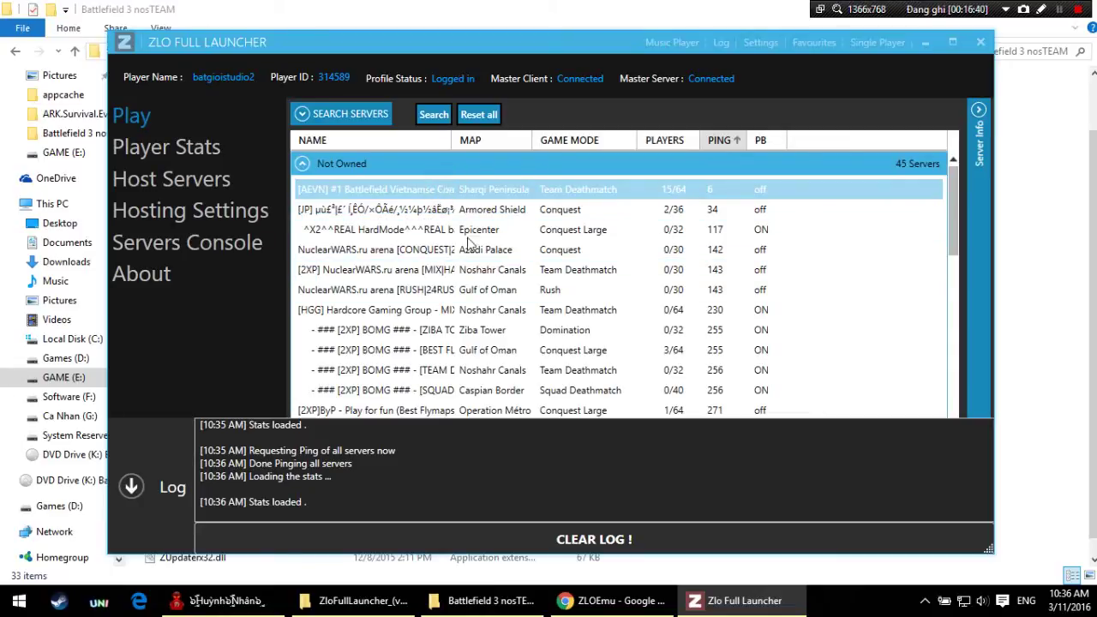
# Step: Add the [AEVN] #1 Battlefield Vietnamse Community server to favourites
pyautogui.rightClick(513, 191)
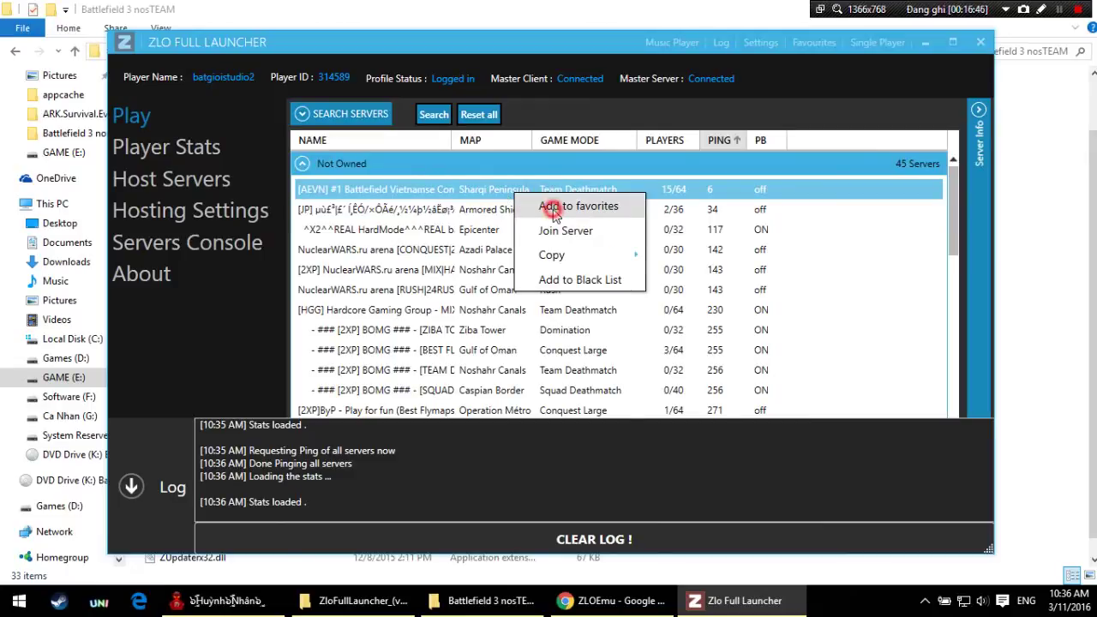
pyautogui.click(554, 207)
pyautogui.scroll(-10, 552, 240)
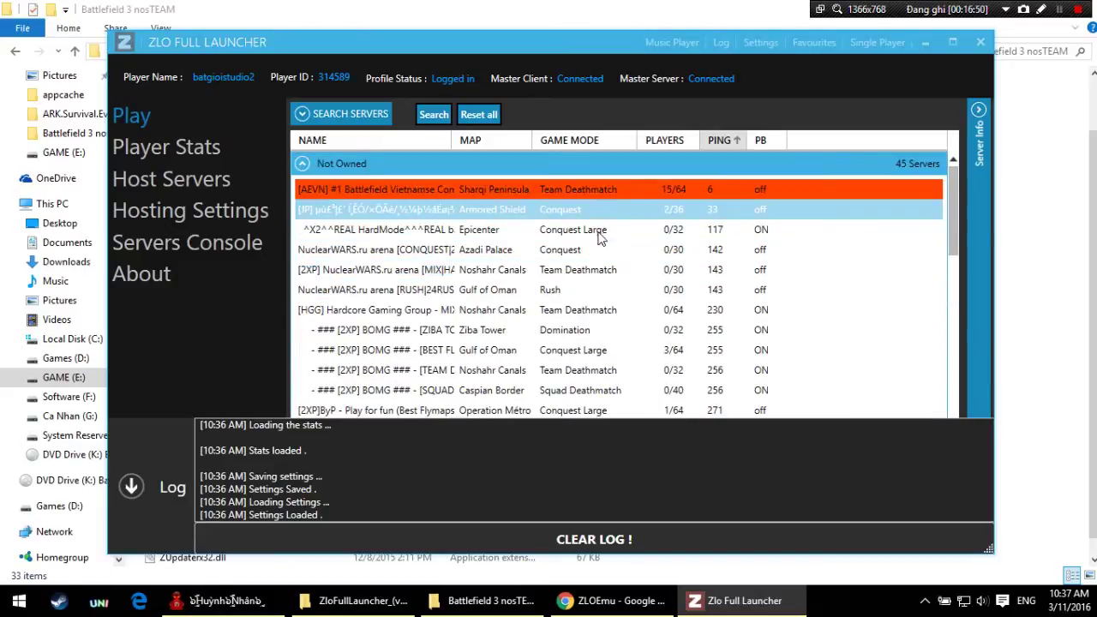
# Step: Join the favourited [AEVN] Vietnamese server and bring up the launcher Settings panel
pyautogui.rightClick(590, 197)
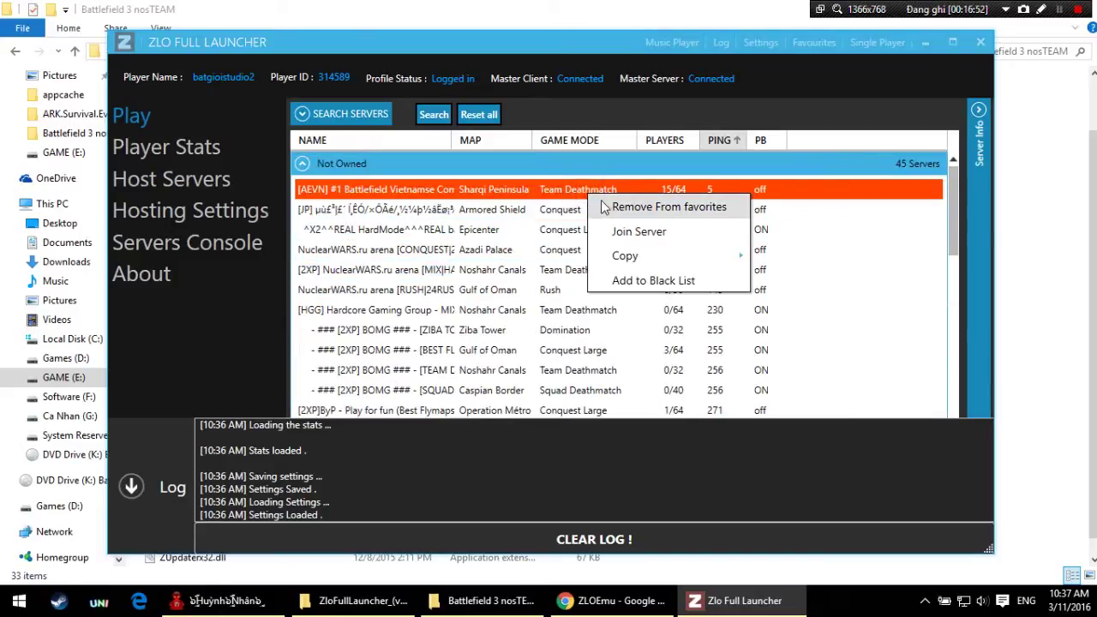
pyautogui.click(600, 231)
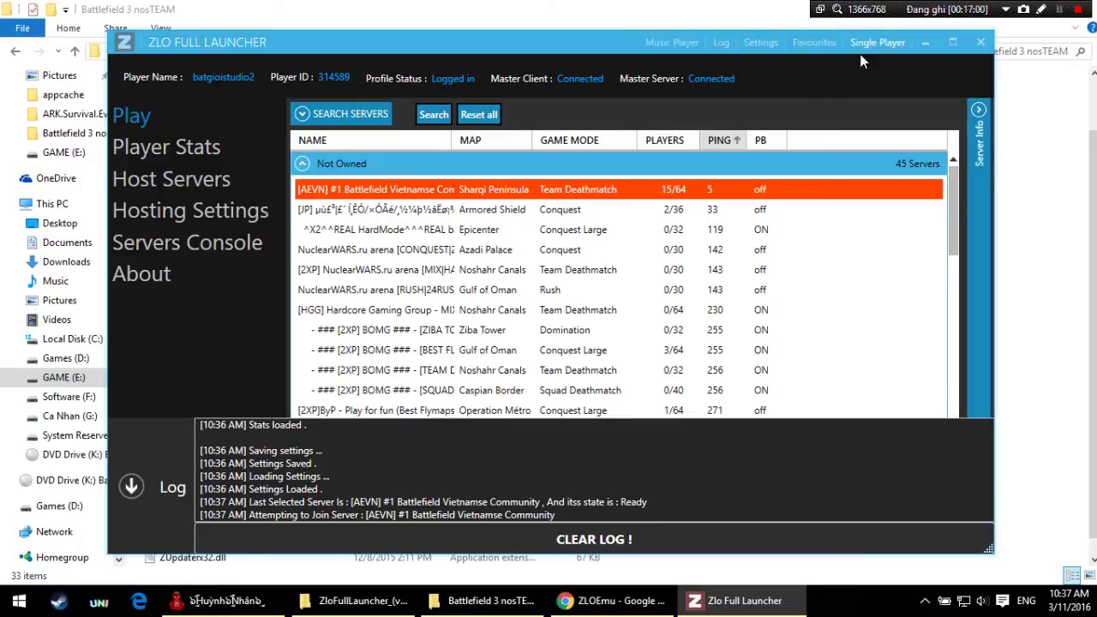
pyautogui.click(781, 44)
pyautogui.scroll(-3, 806, 281)
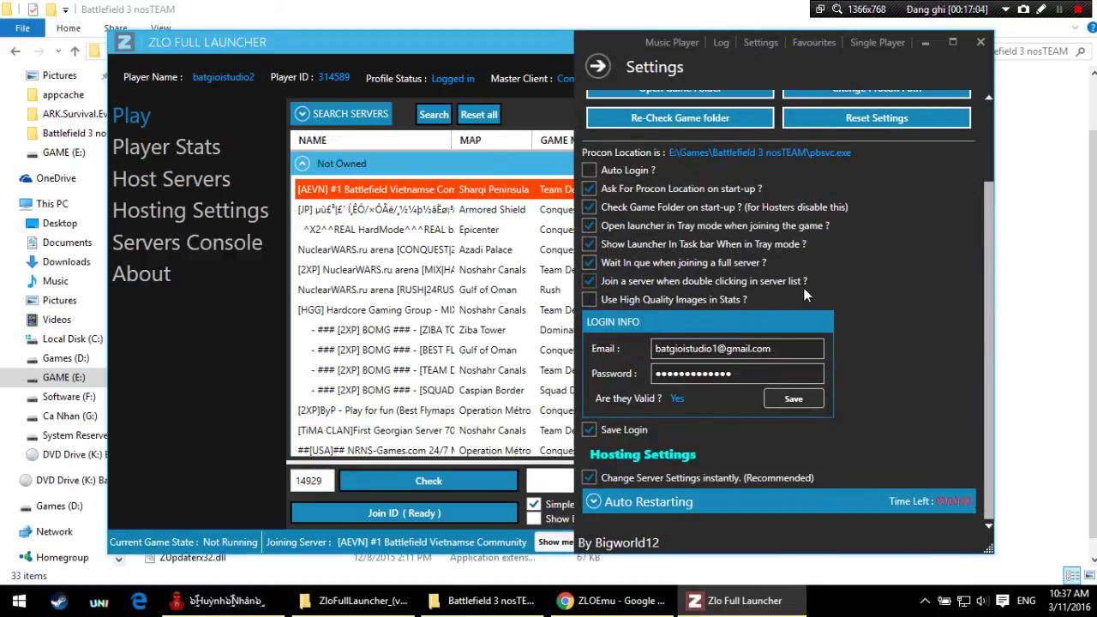
# Step: Confirm the Favourites list holds only the Vietnamese server (Count 1), then close it
pyautogui.scroll(3, 804, 290)
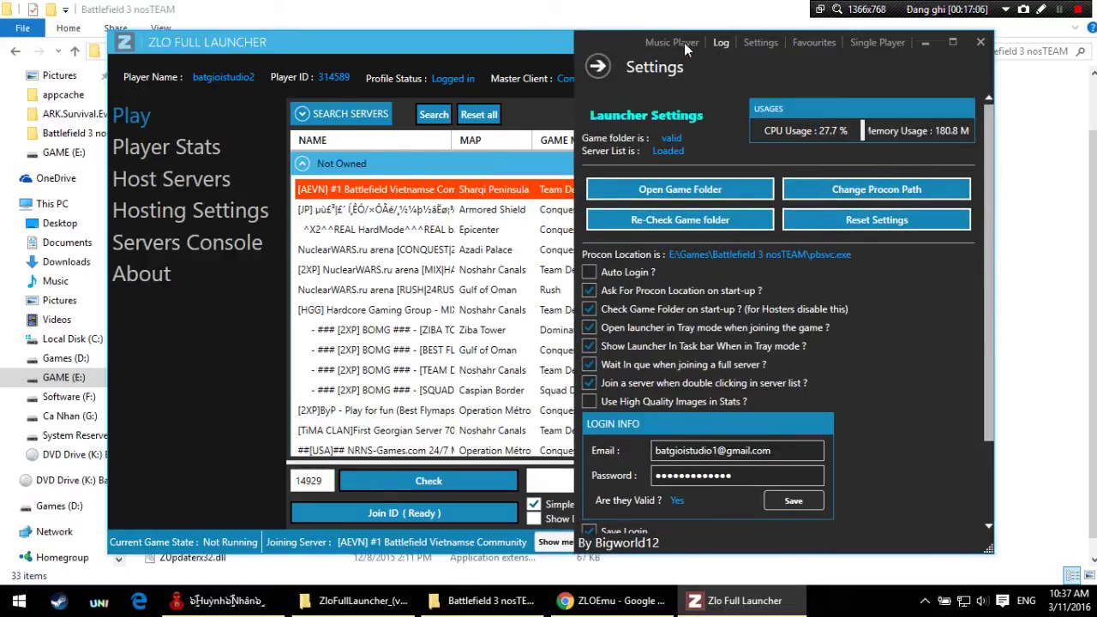
pyautogui.click(813, 42)
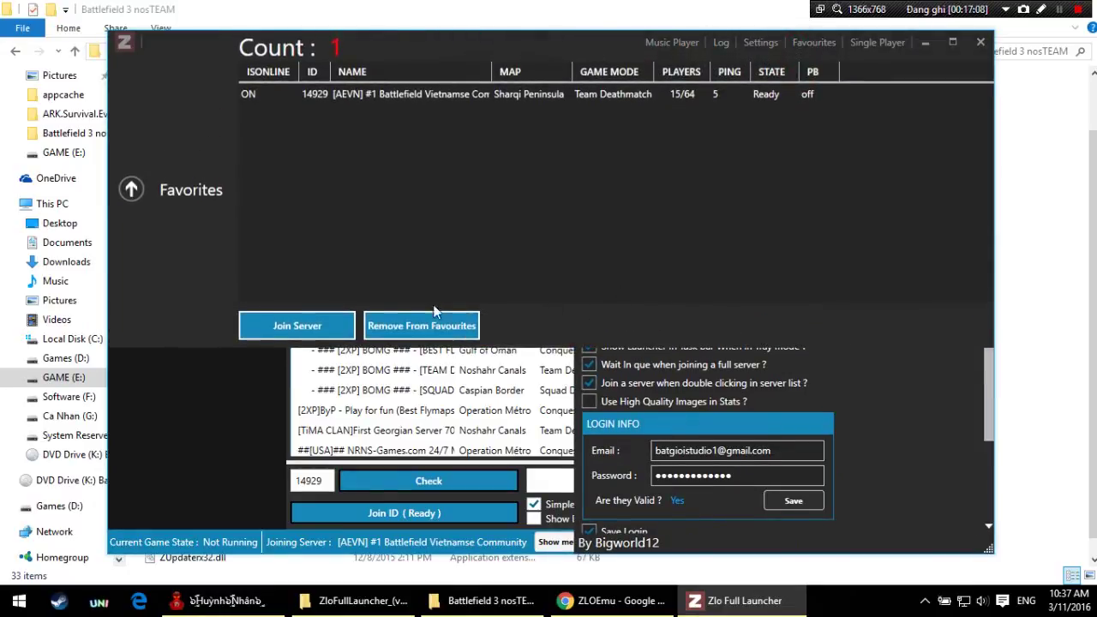
pyautogui.click(128, 191)
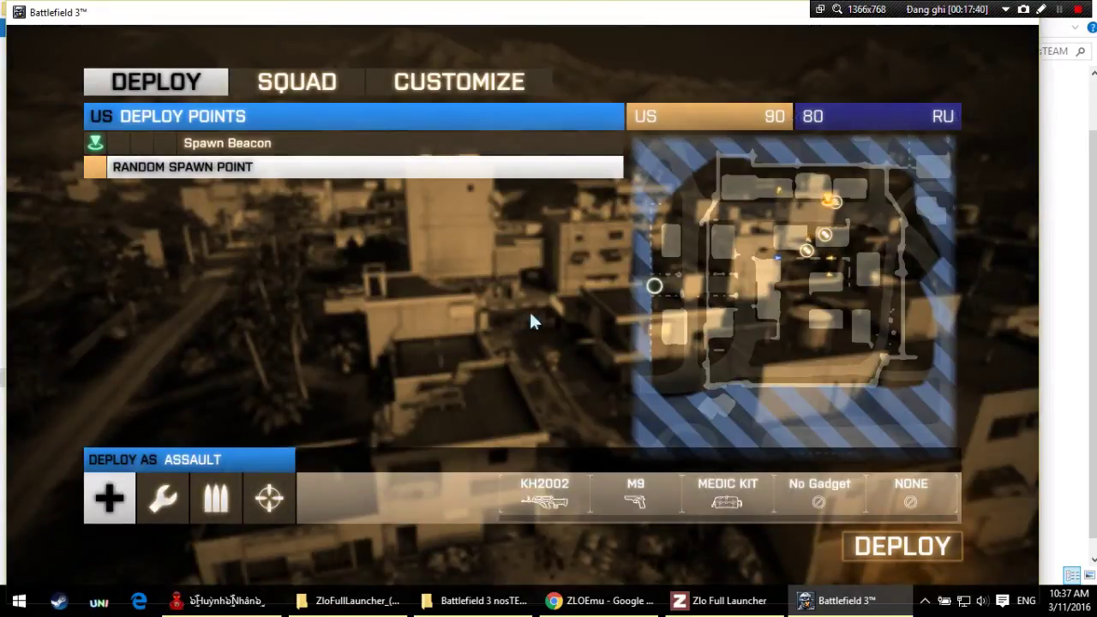
# Step: Deploy as Assault into the Sharqi Peninsula Team Deathmatch match
pyautogui.click(853, 555)
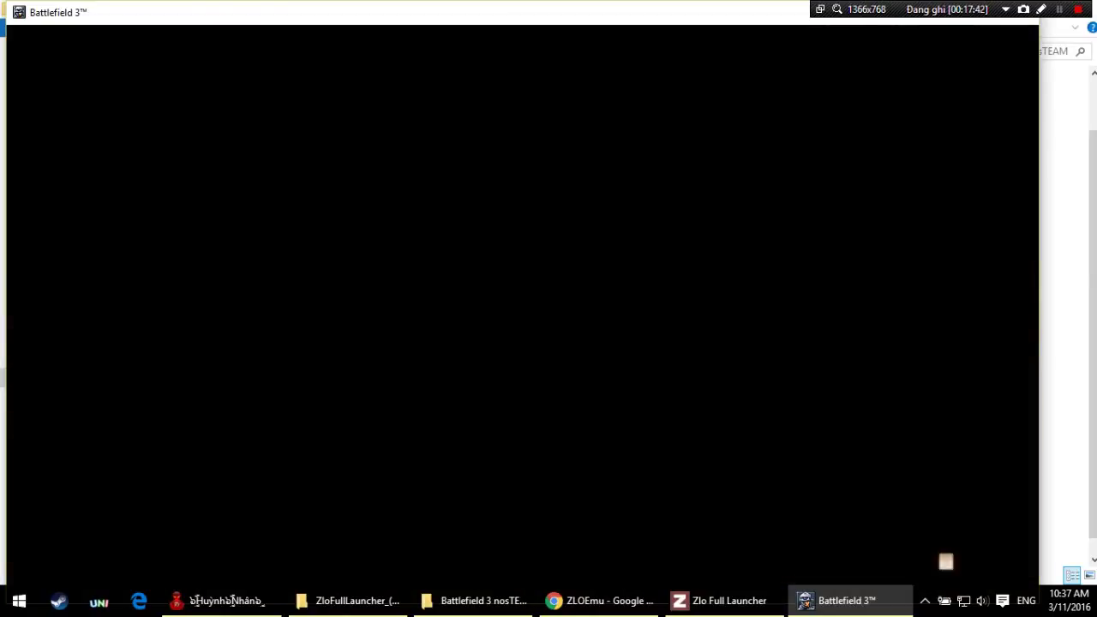